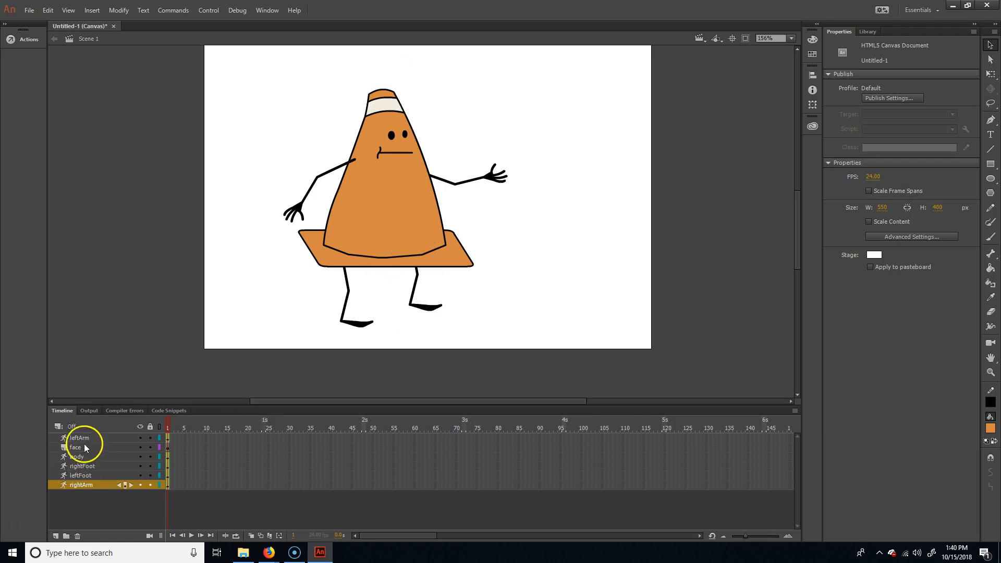
- Extend all six character layers to frame 24 by inserting frames
click(95, 475)
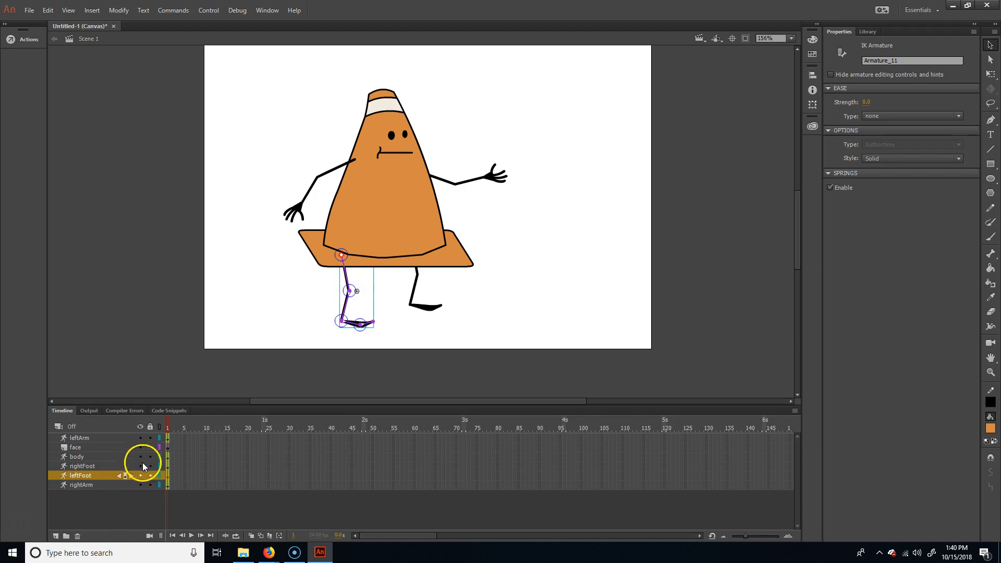
click(260, 476)
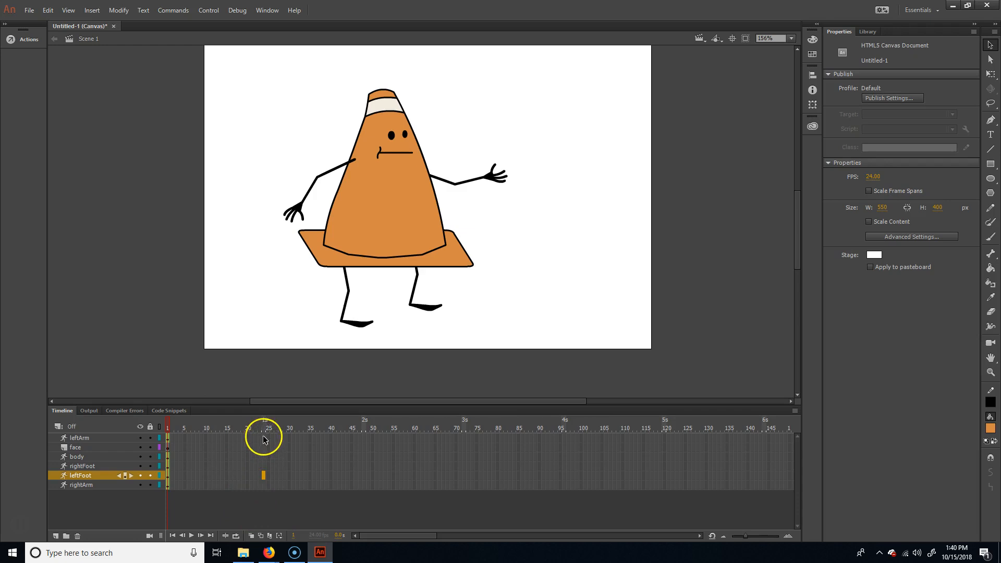
drag(264, 441, 264, 487)
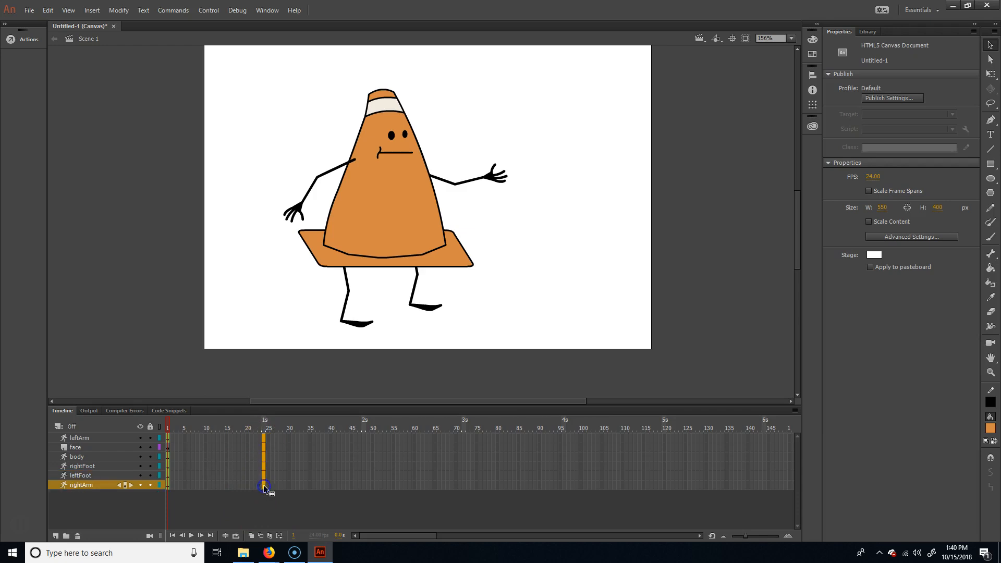
right_click(264, 448)
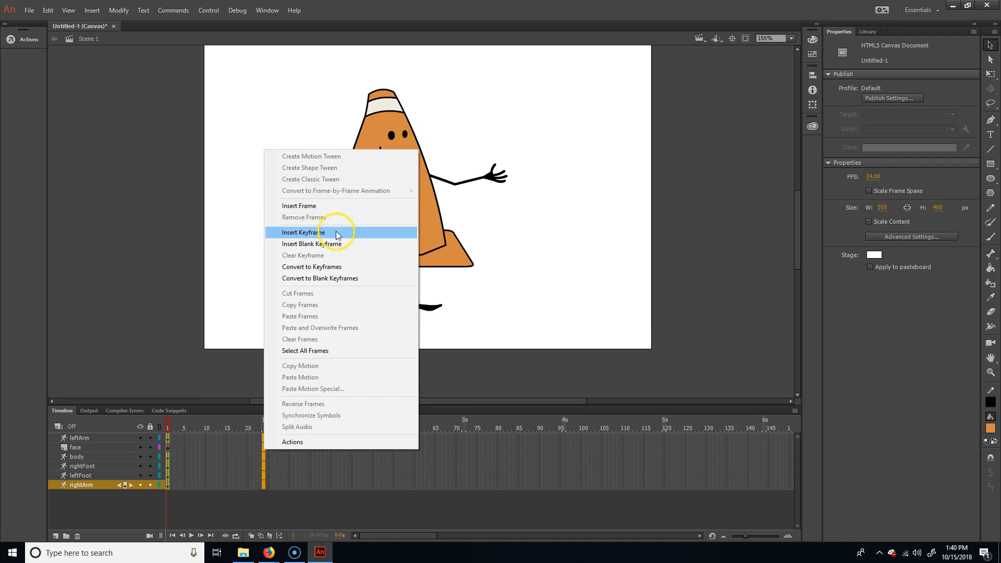
click(328, 207)
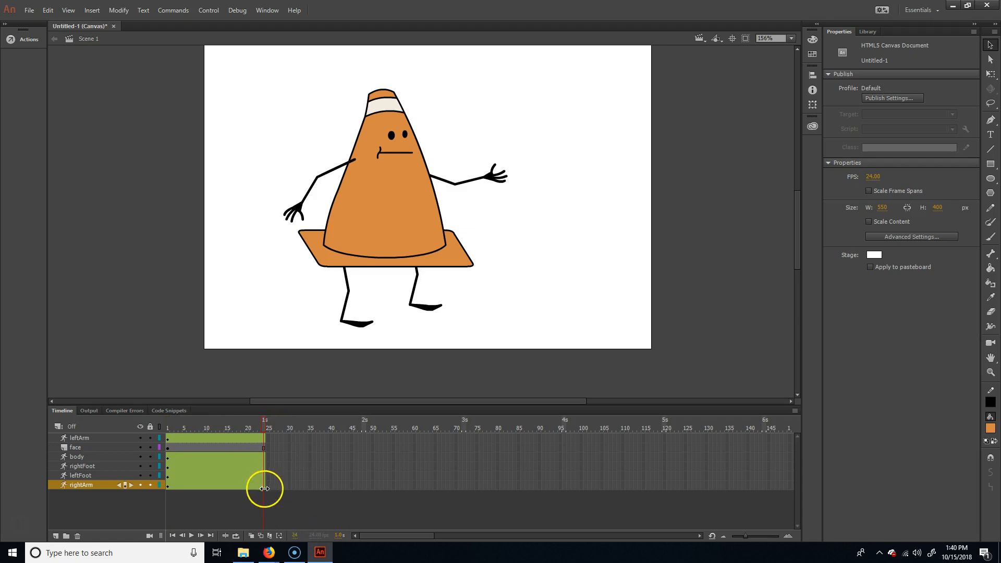
drag(263, 454, 262, 439)
click(292, 475)
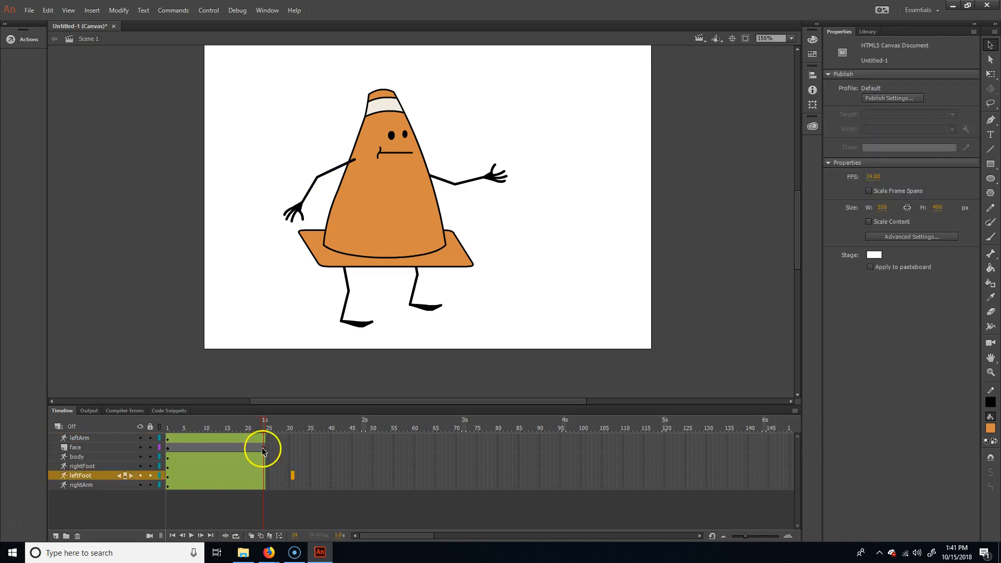
- Create a motion tween on the face layer and return to frame 1
click(247, 448)
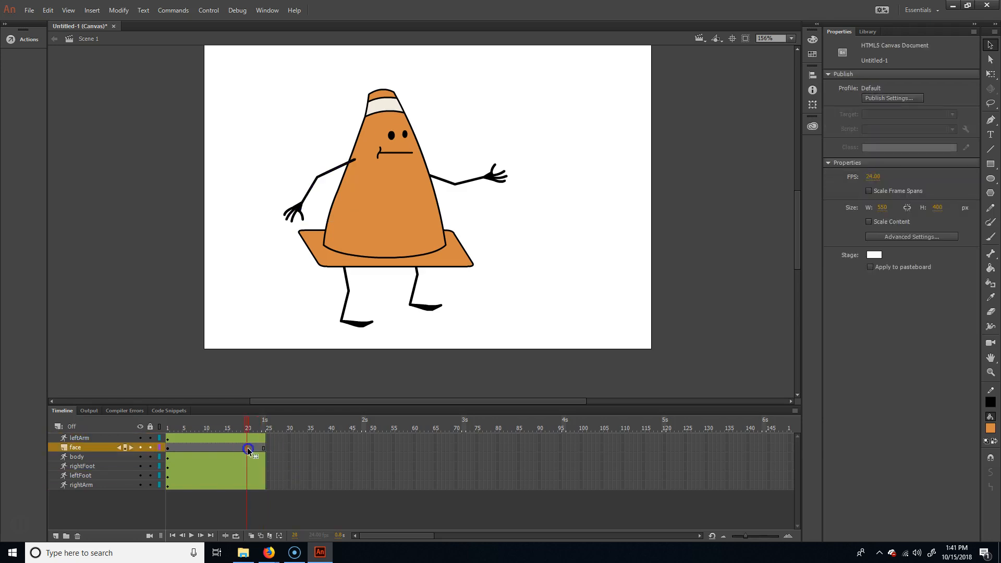
right_click(221, 448)
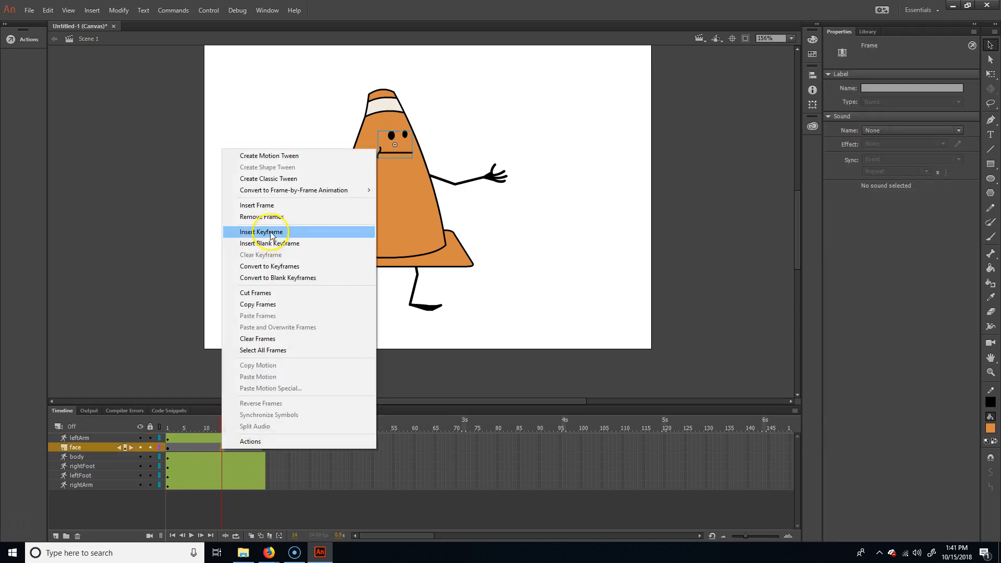
click(290, 156)
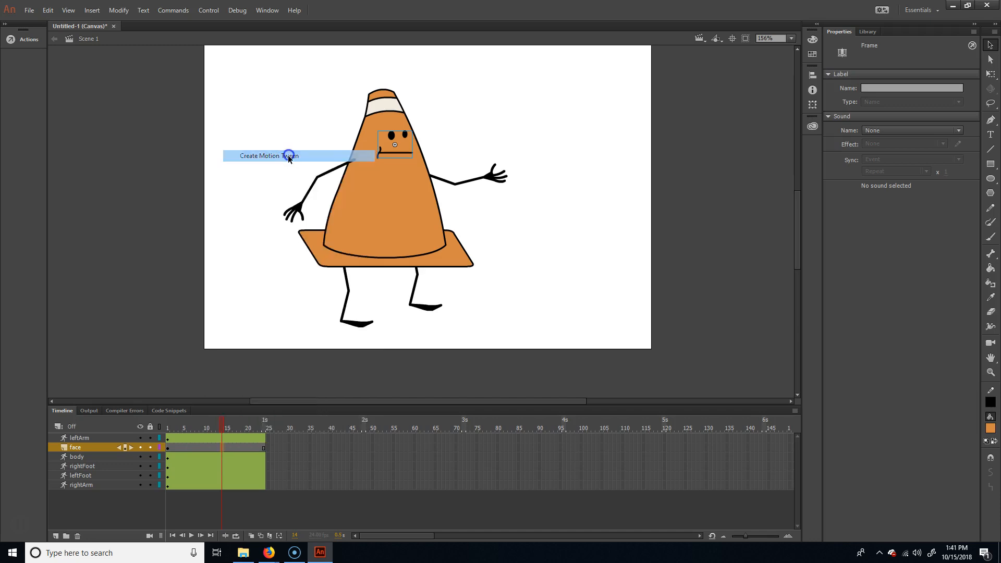
click(248, 484)
click(174, 430)
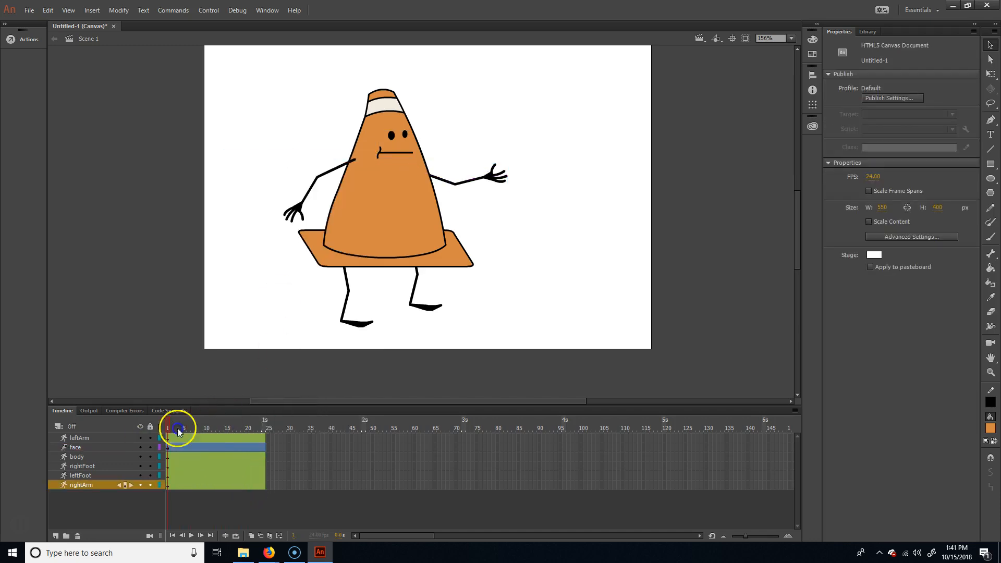
drag(189, 443, 262, 491)
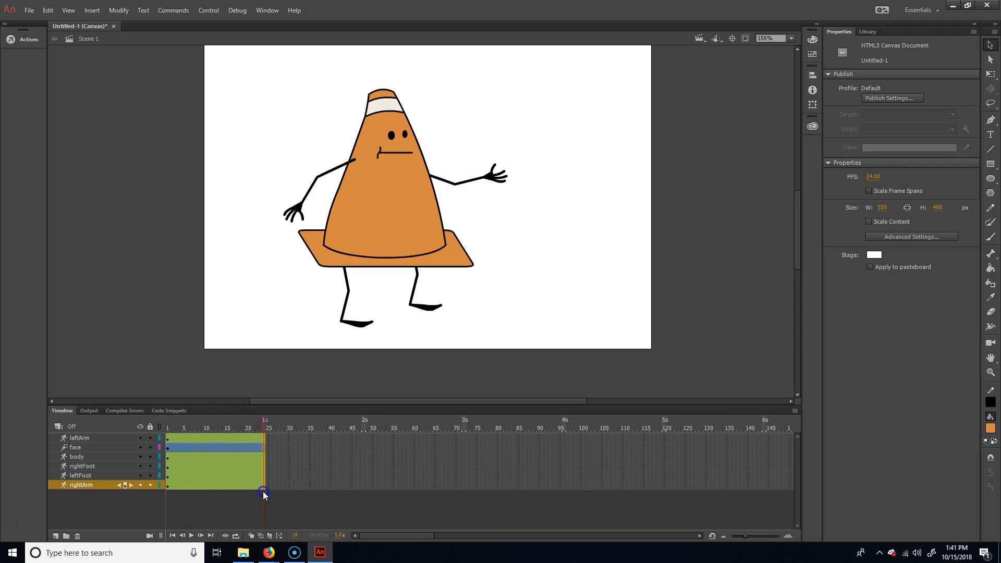
right_click(262, 452)
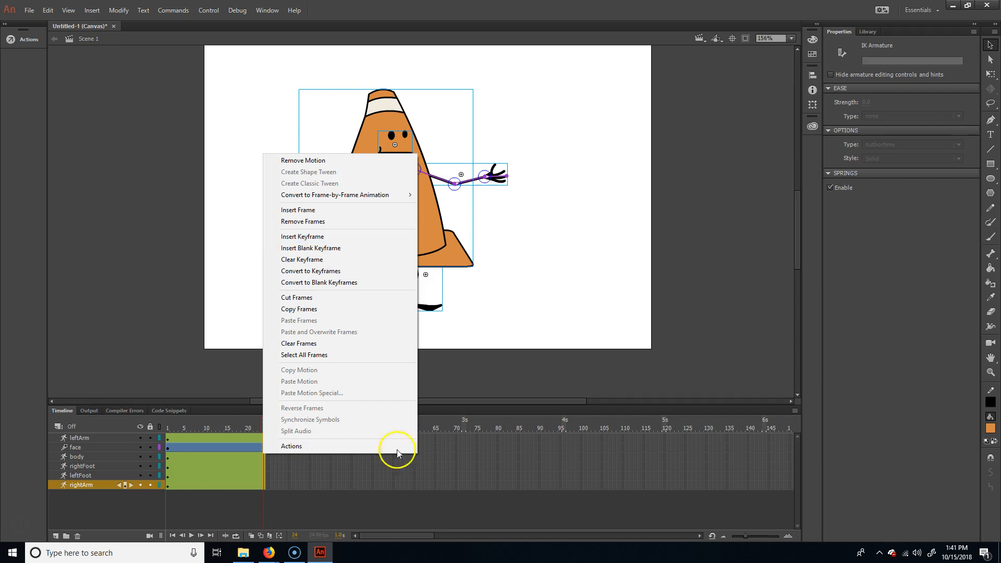
click(415, 509)
- At frame 1, select the left leg and lock every layer except leftFoot
click(228, 430)
drag(228, 431, 162, 431)
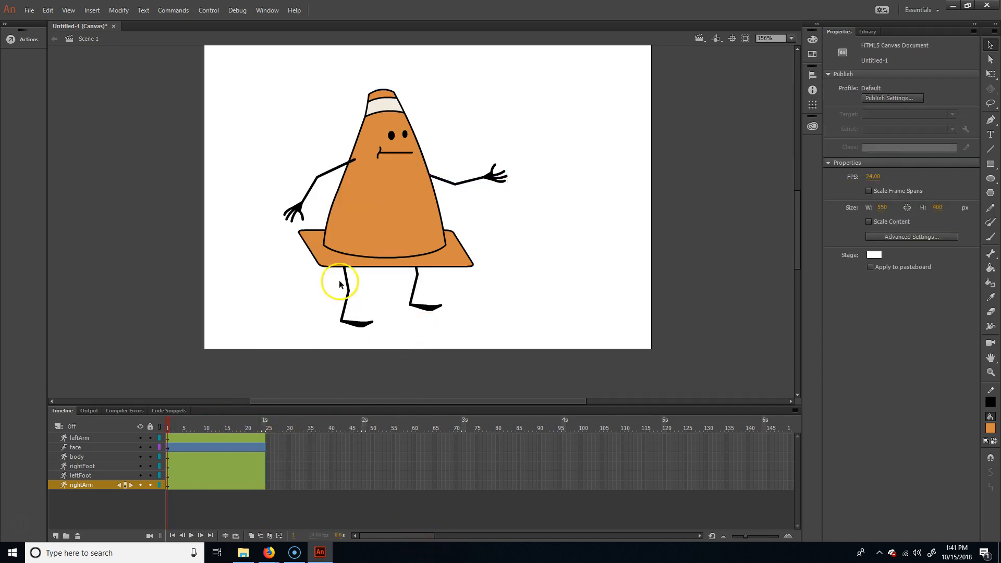
click(357, 315)
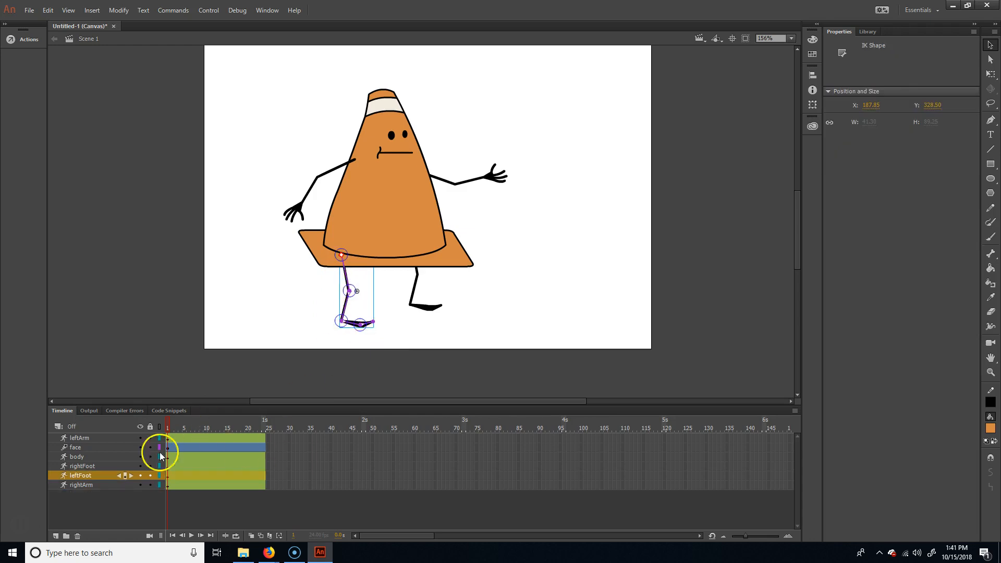
drag(150, 464, 149, 438)
click(150, 485)
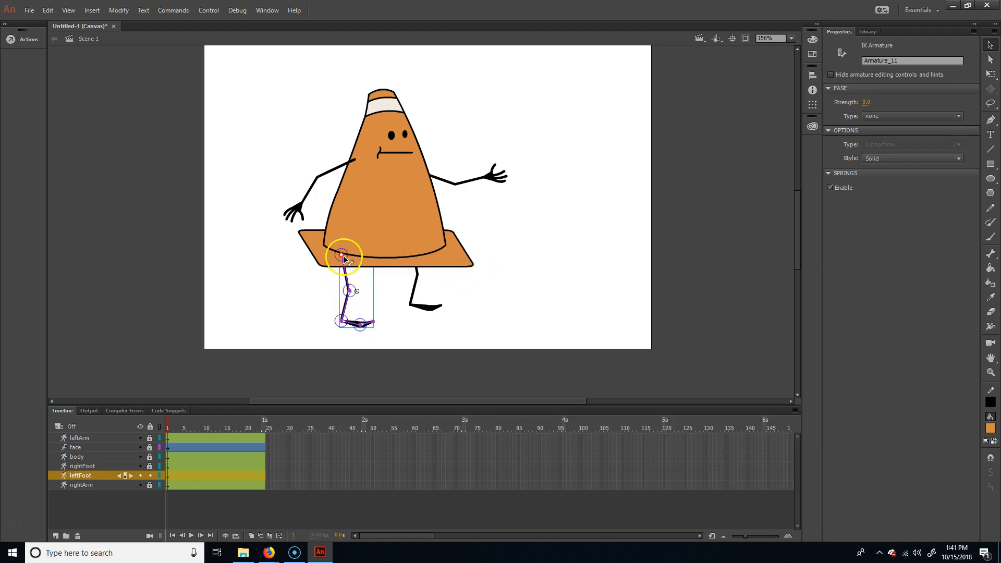
- Nudge the left leg right and slightly up under the cone base, to about X 197, Y 326.5
key(q)
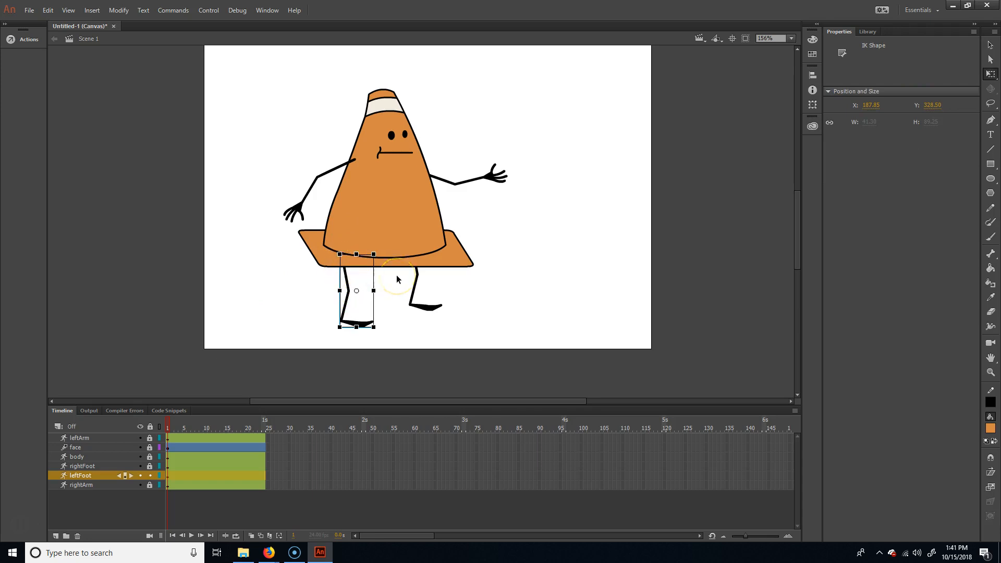
key(shift+Right)
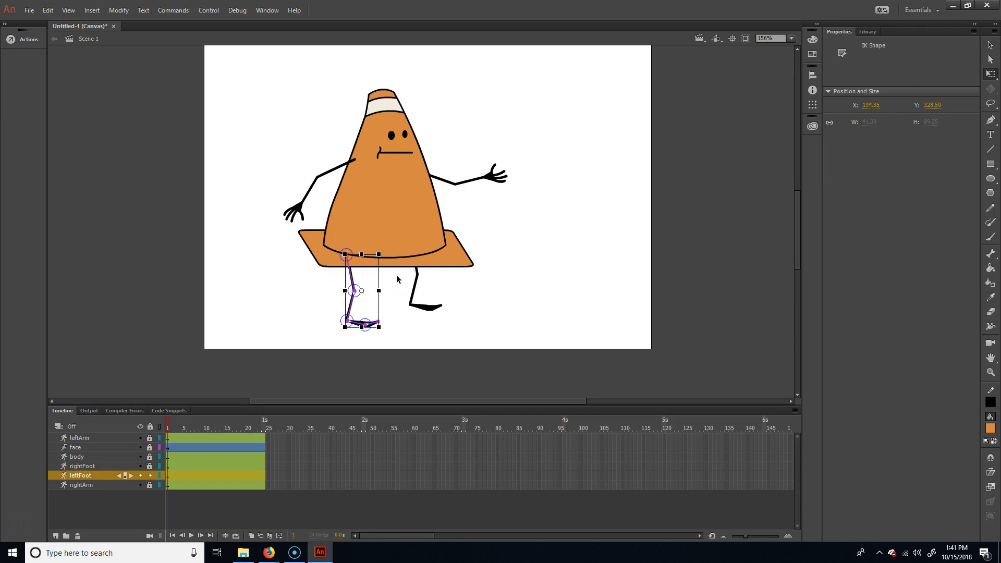
key(shift+Left)
key(shift+Right)
key(Right)
key(Right)
key(Right)
key(Right)
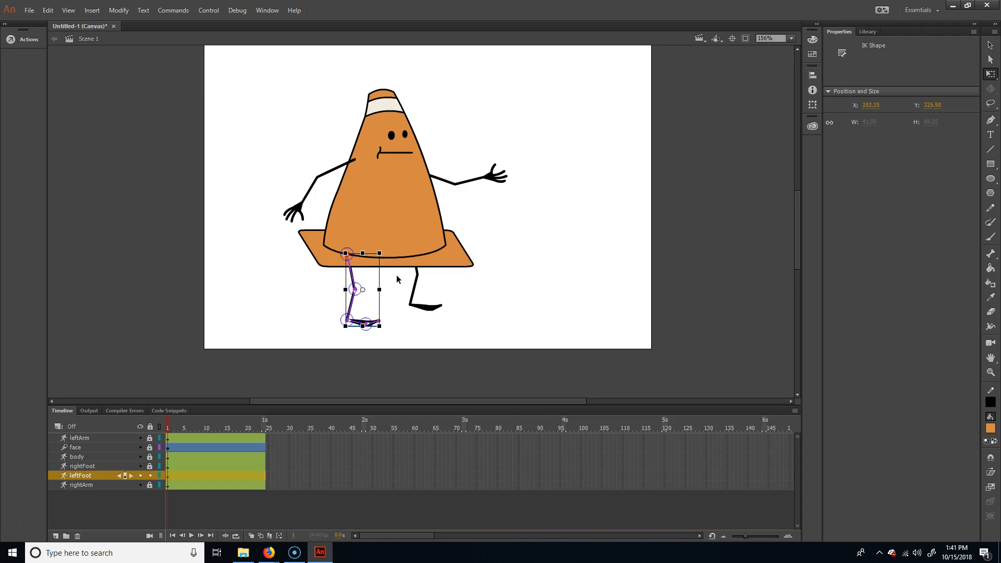
key(Up)
key(Up)
key(Up)
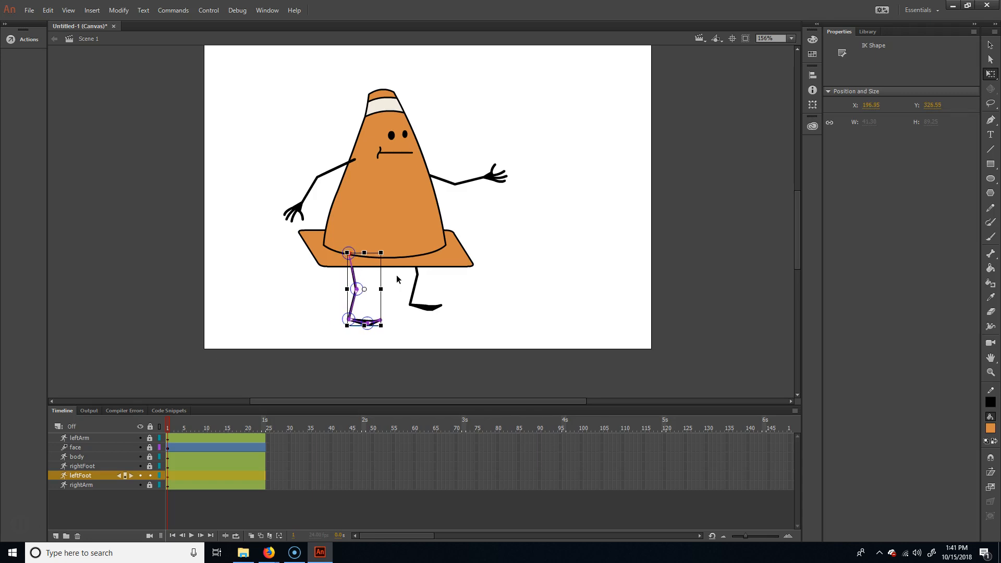
click(389, 331)
key(v)
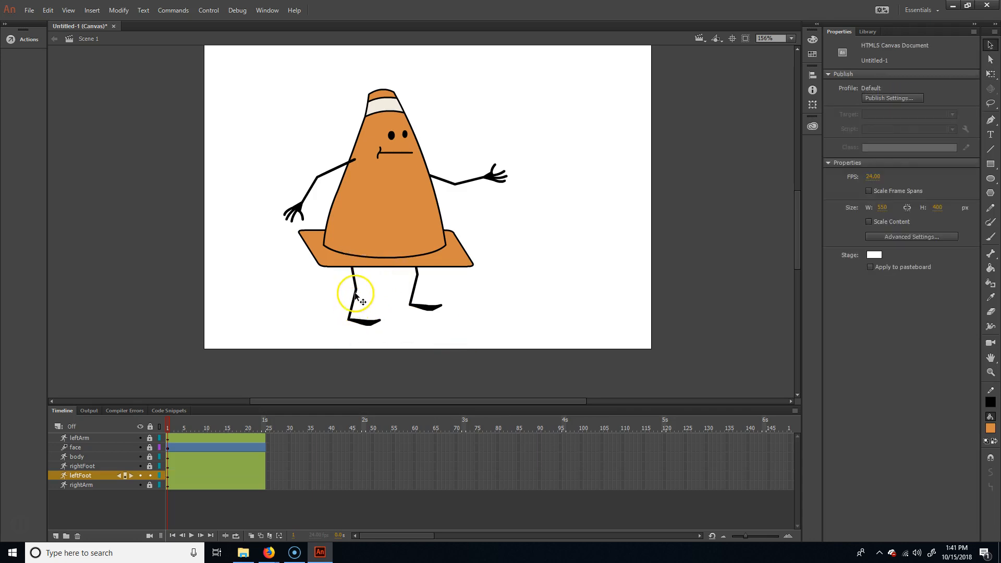
- Bend the left leg backward at the knee using its armature so the foot trails behind the body
click(355, 295)
drag(354, 304, 324, 305)
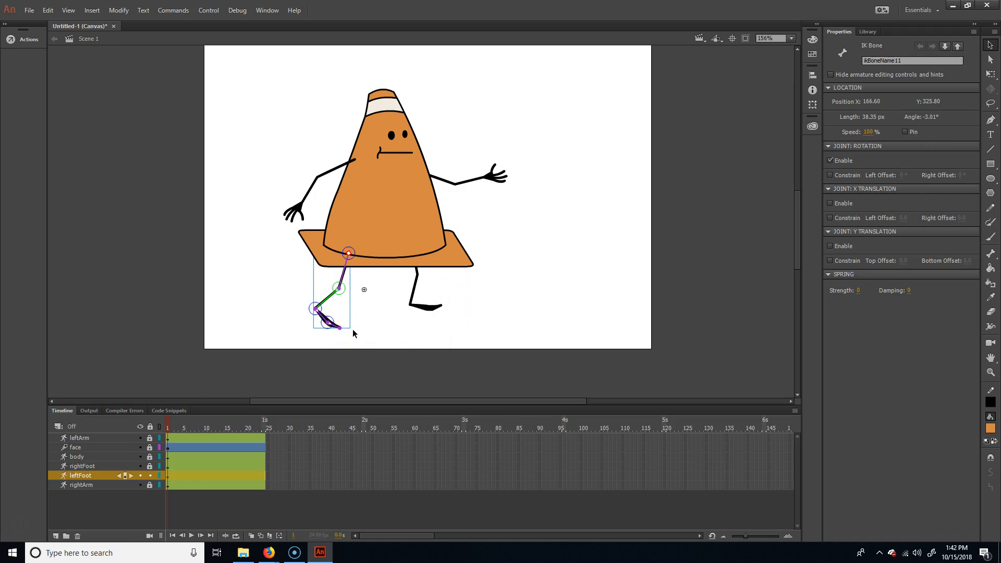
click(223, 495)
- Unlock the rightFoot layer while keeping the rightArm layer locked
click(150, 485)
click(211, 473)
click(150, 484)
click(150, 466)
click(417, 286)
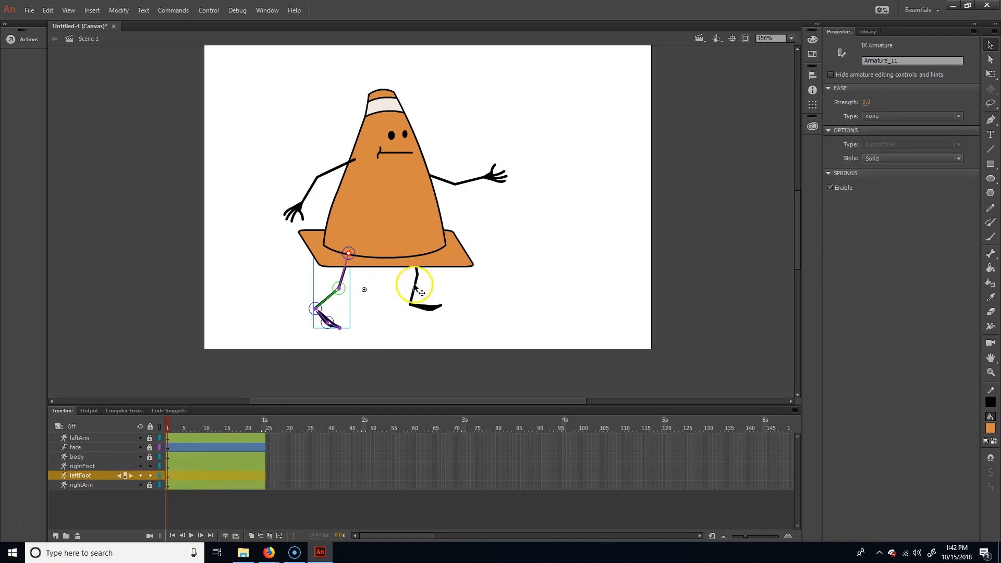
click(419, 267)
drag(423, 273, 417, 277)
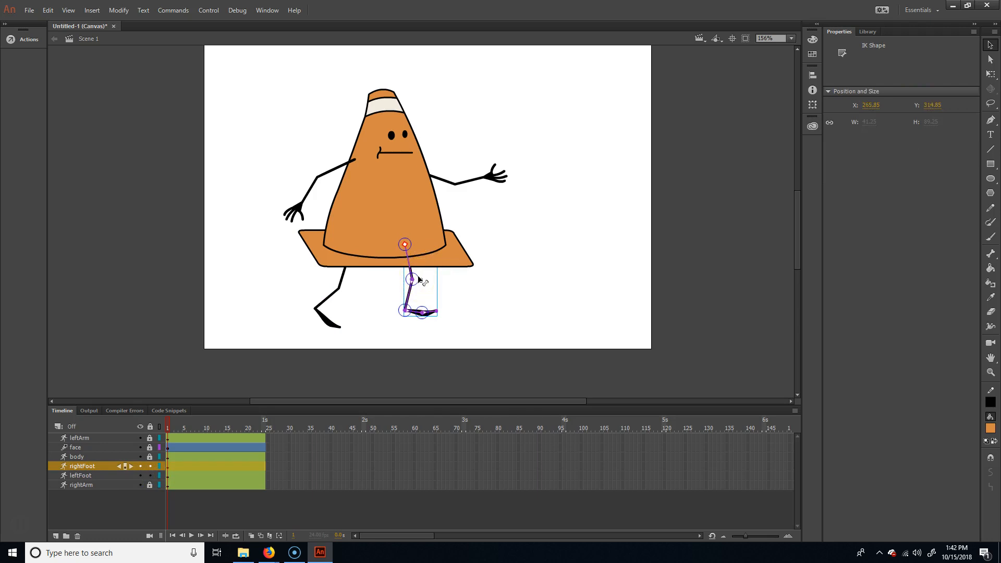
key(ctrl+z)
key(ctrl+z)
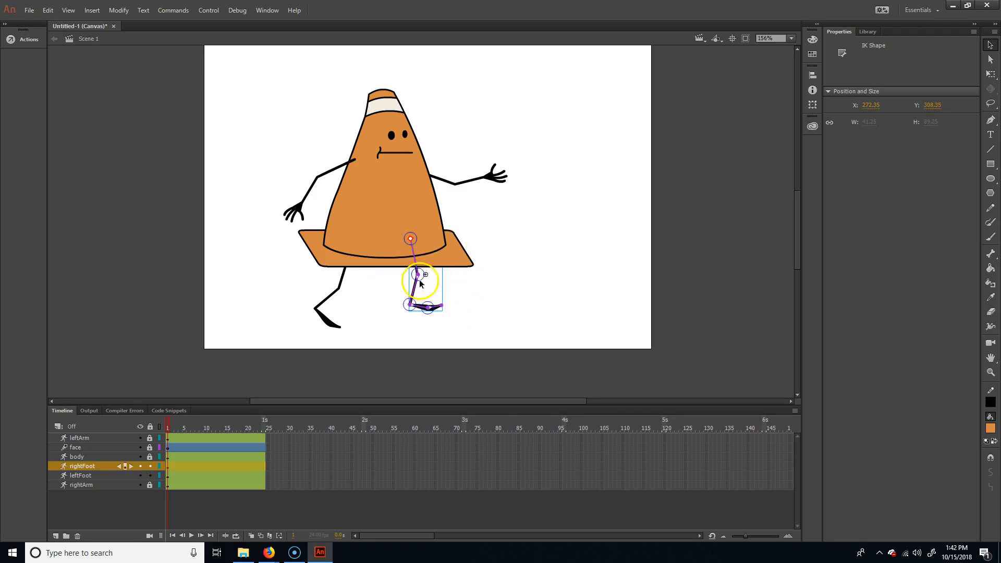
- Swing the right leg forward with its toes raised, and pull the left leg farther back with its foot flatter
drag(412, 291, 429, 263)
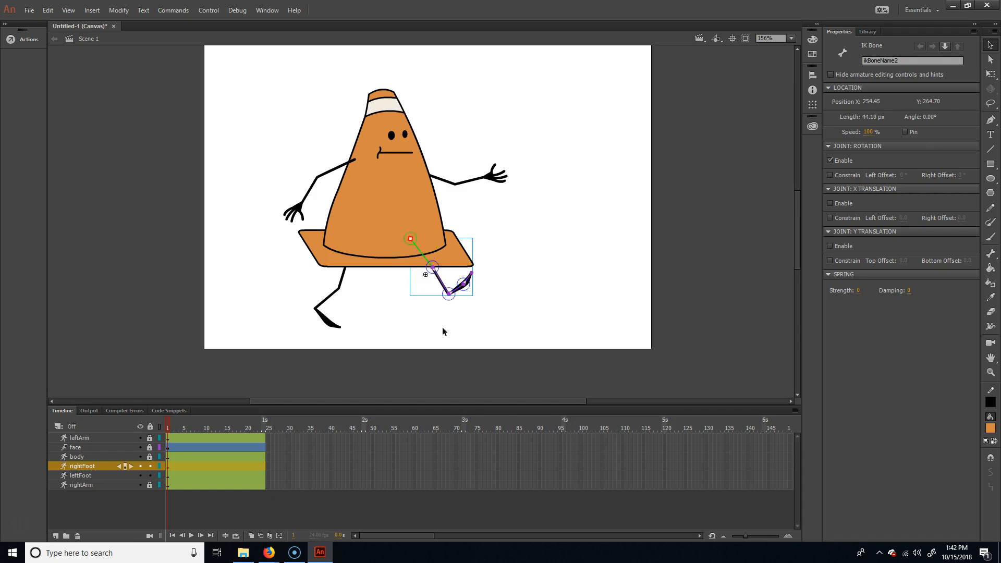
click(333, 295)
mouse_move(320, 306)
mouse_down()
mouse_move(340, 323)
mouse_move(312, 307)
mouse_up()
click(330, 326)
click(334, 299)
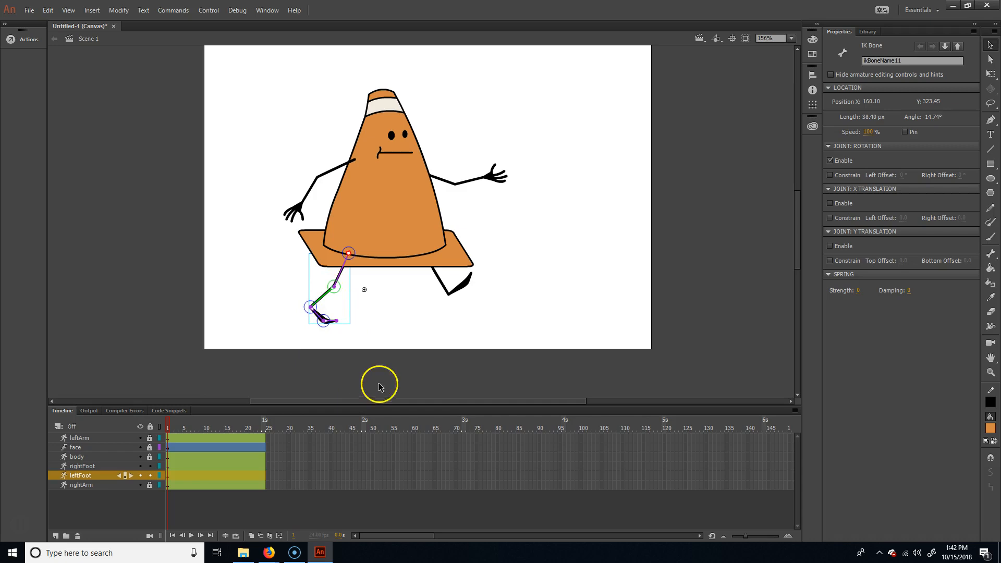
- Nudge the whole right leg straight down to about Y 318.75
click(433, 286)
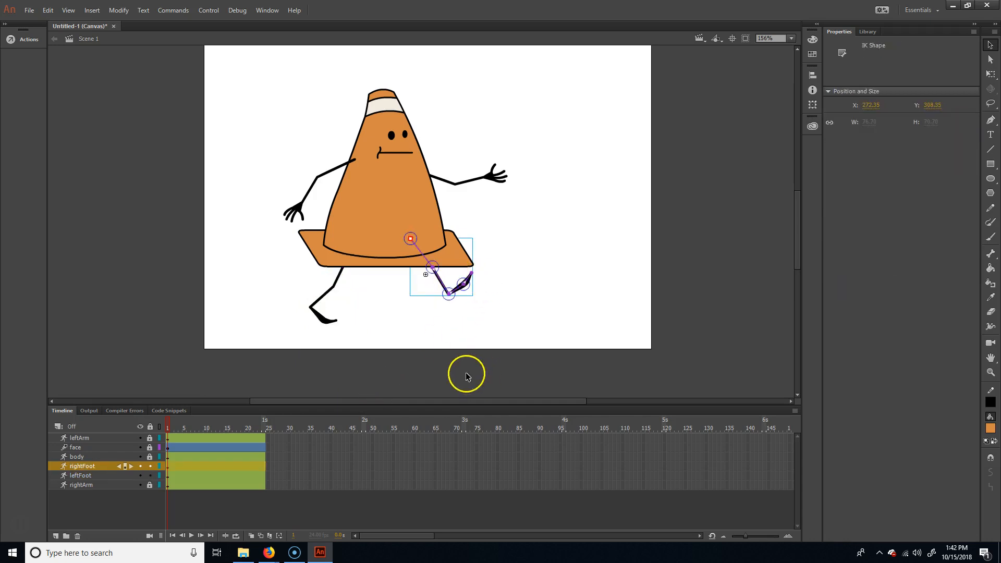
key(Down)
key(Down)
key(Down)
key(Down)
key(Down)
key(Down)
key(Down)
key(Down)
key(Down)
key(Down)
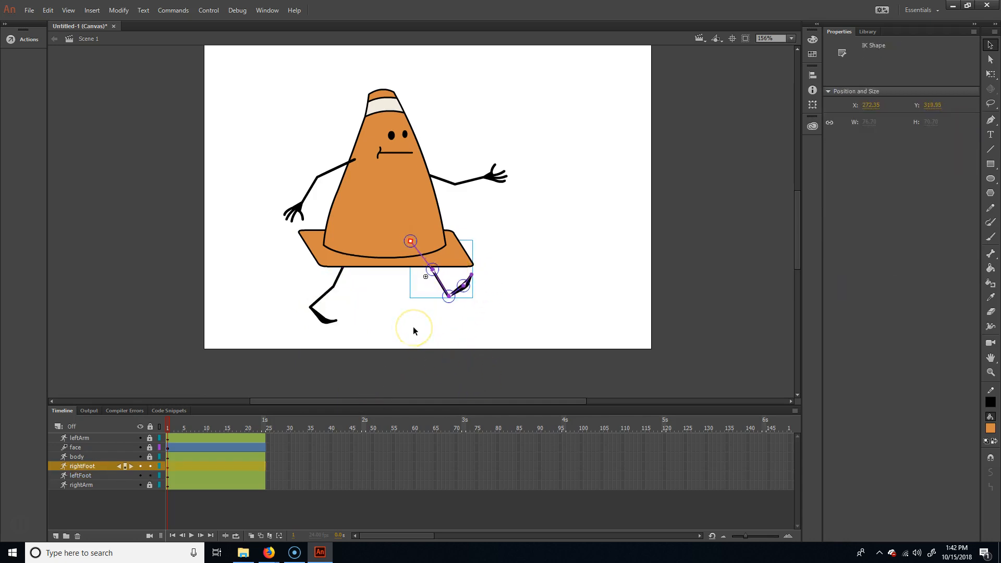
key(Down)
key(Down)
key(Down)
key(Down)
key(Down)
key(Down)
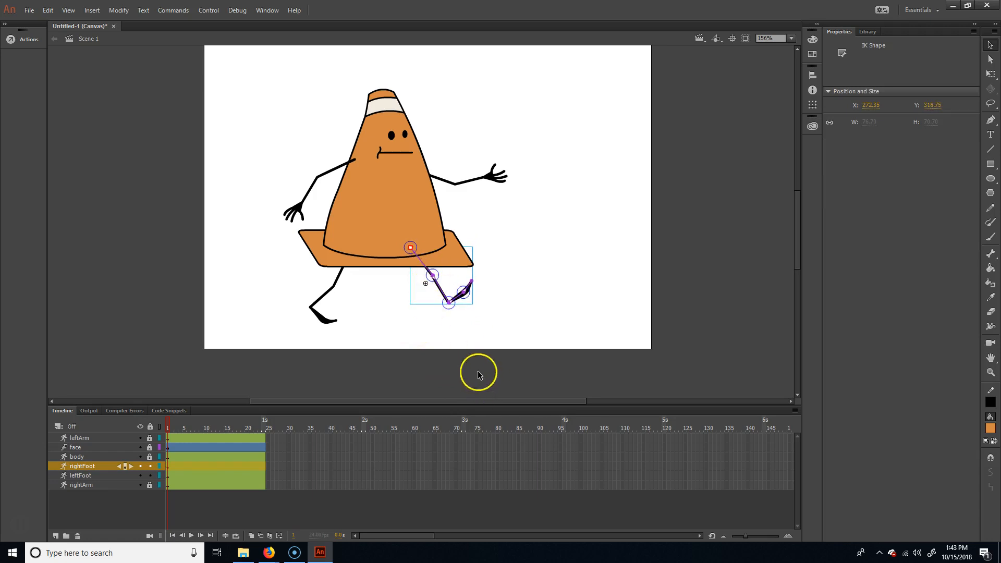
click(458, 394)
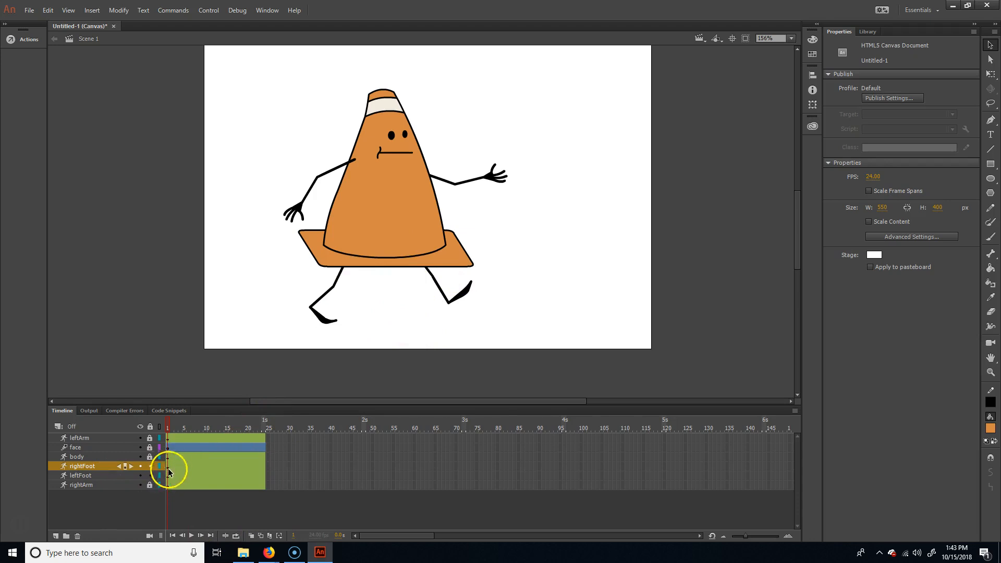
- Insert a pose at frame 24 on both the leftFoot and rightFoot layers
click(261, 474)
click(263, 474)
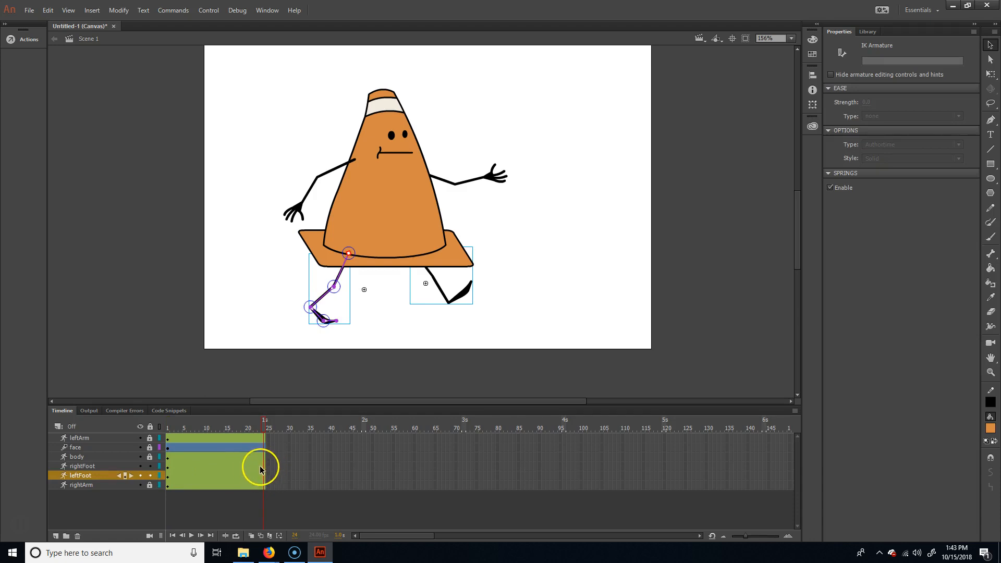
right_click(263, 468)
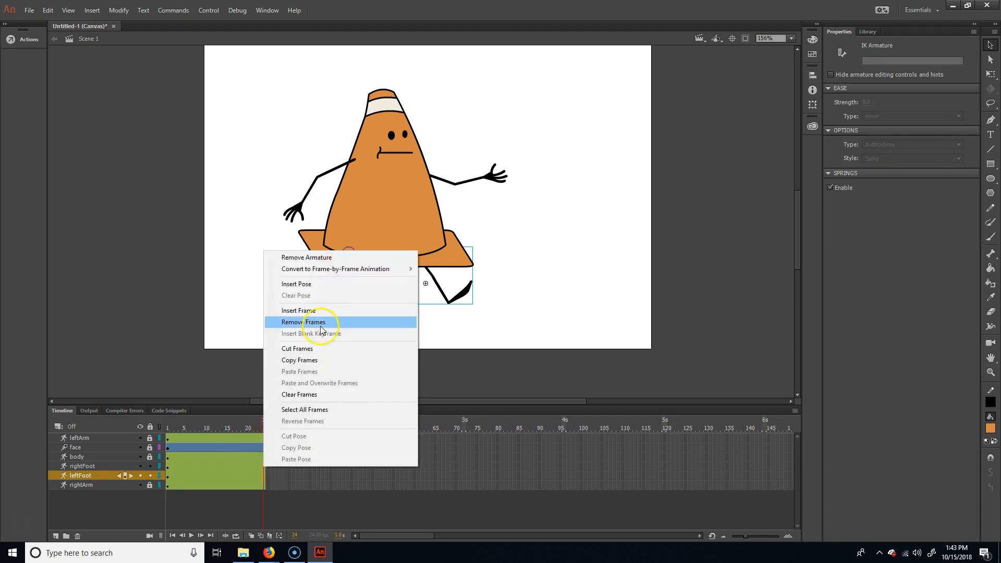
click(327, 283)
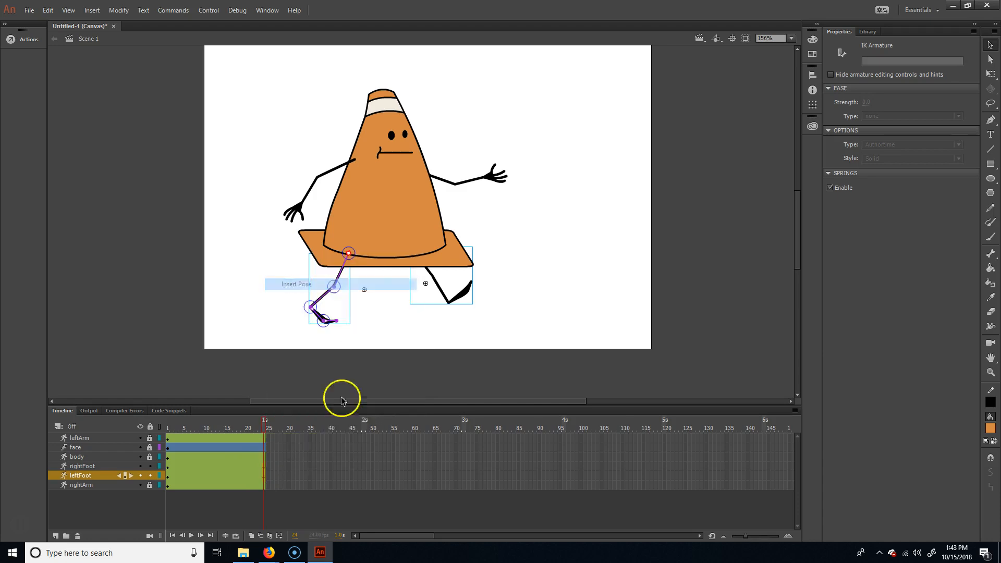
- At frame 12, shift the whole right leg back toward the body's centre using small nudges
drag(261, 425, 187, 427)
drag(265, 419, 209, 427)
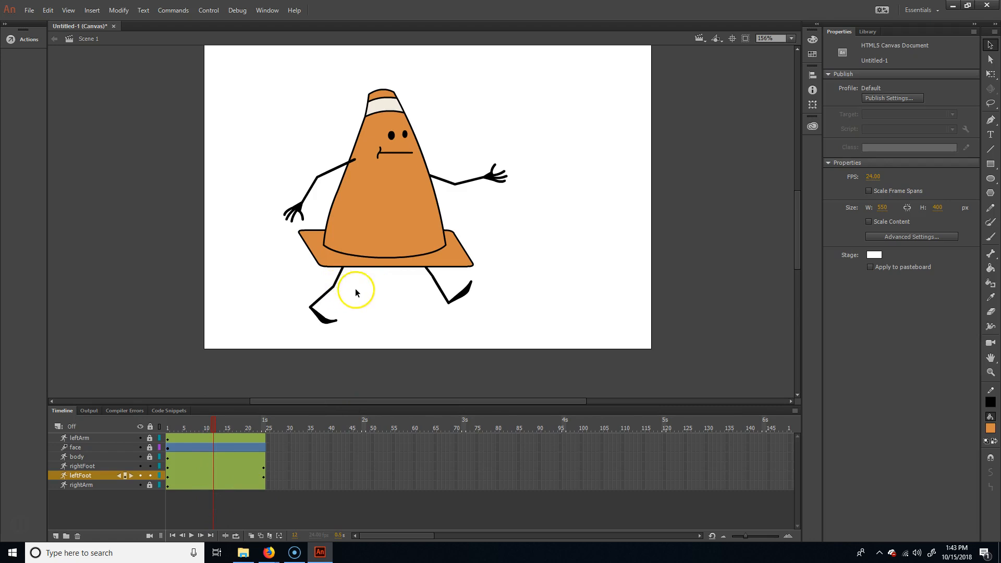
click(338, 277)
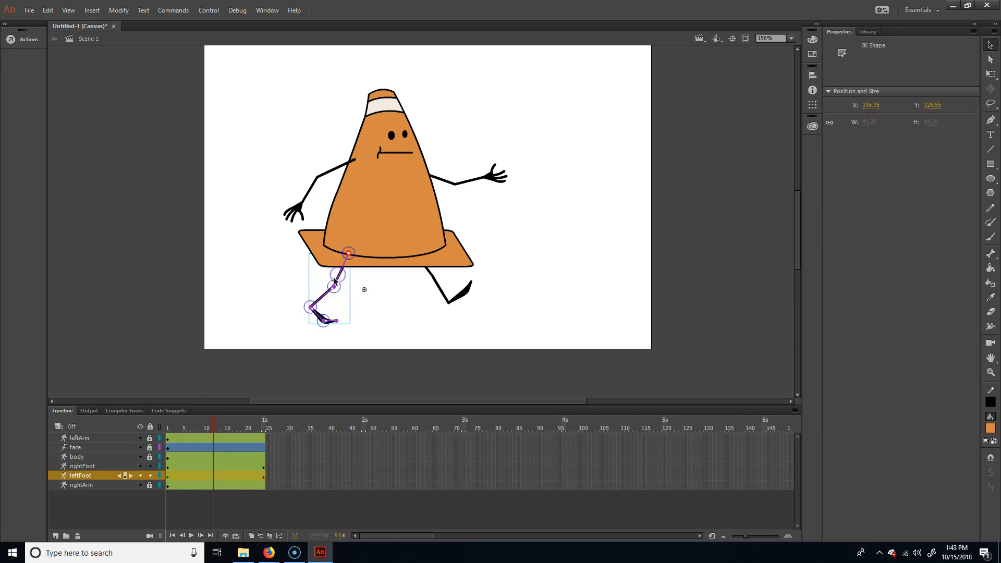
click(425, 281)
click(425, 283)
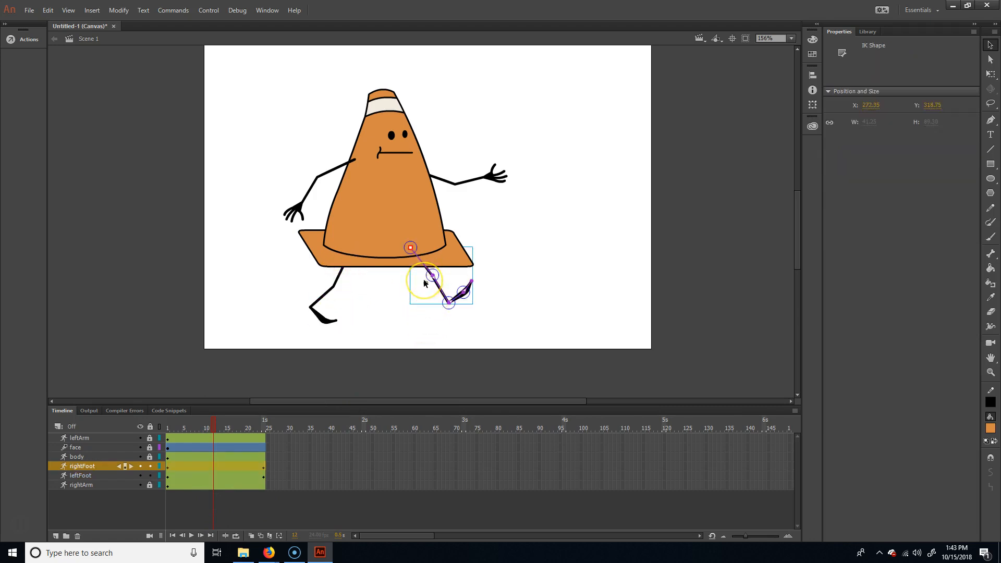
key(shift+Left)
key(shift+Left)
key(shift+Left)
key(shift+Left)
key(shift+Left)
key(shift+Left)
key(shift+Down)
key(shift+Right)
key(Up)
key(Up)
key(Up)
key(Up)
key(Up)
key(Up)
key(Up)
- Swing the right leg backward at frame 12, bending the knee and angling the foot slightly downward with its toes nearly level
drag(411, 287, 348, 293)
mouse_move(347, 299)
mouse_down()
mouse_move(374, 268)
mouse_move(358, 295)
mouse_move(342, 289)
mouse_up()
drag(362, 272, 385, 310)
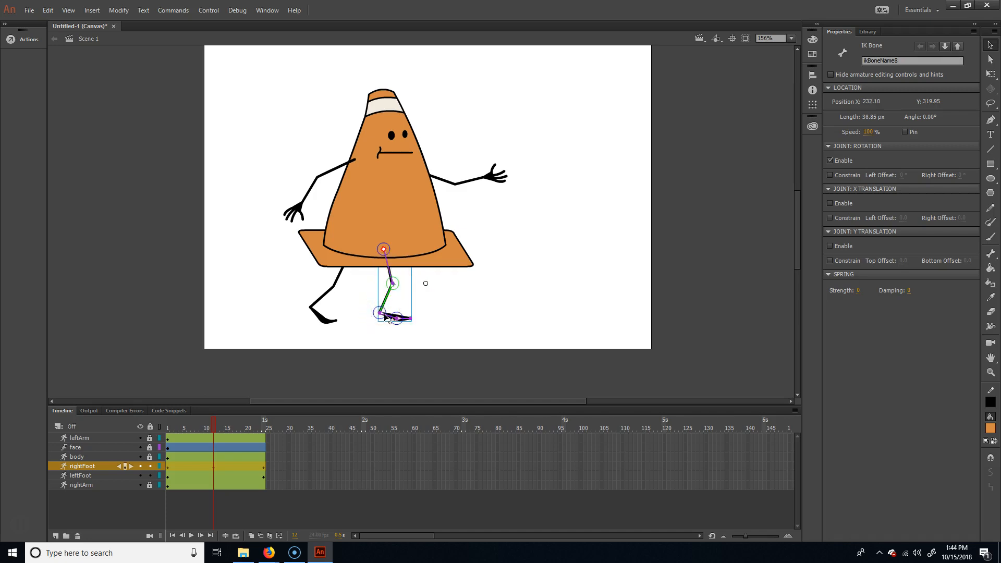
drag(384, 316, 379, 319)
drag(388, 281, 368, 281)
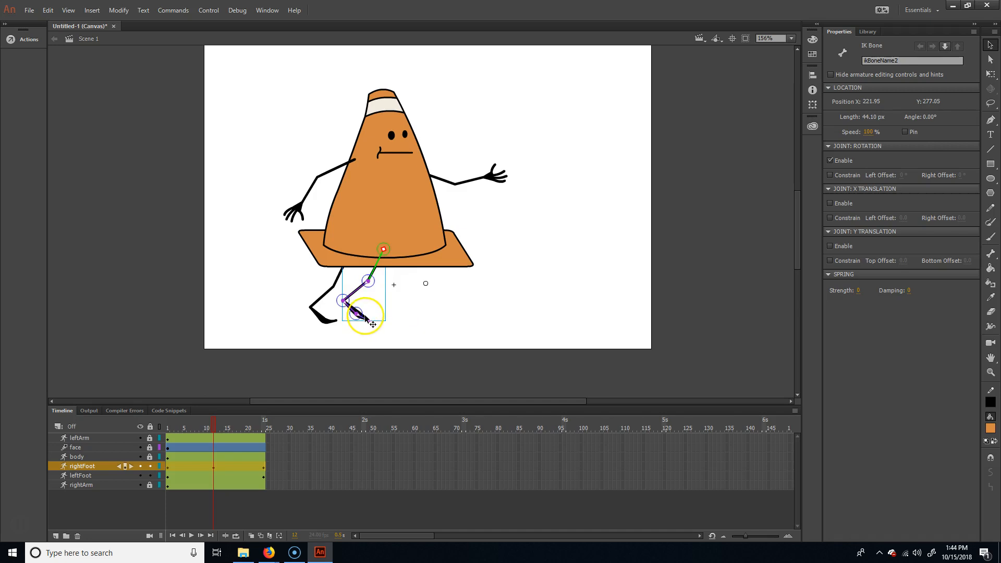
drag(369, 319, 370, 313)
- At frame 12, shift the whole left leg forward to about X 236 and swing it ahead of the body with its toes raised
click(324, 298)
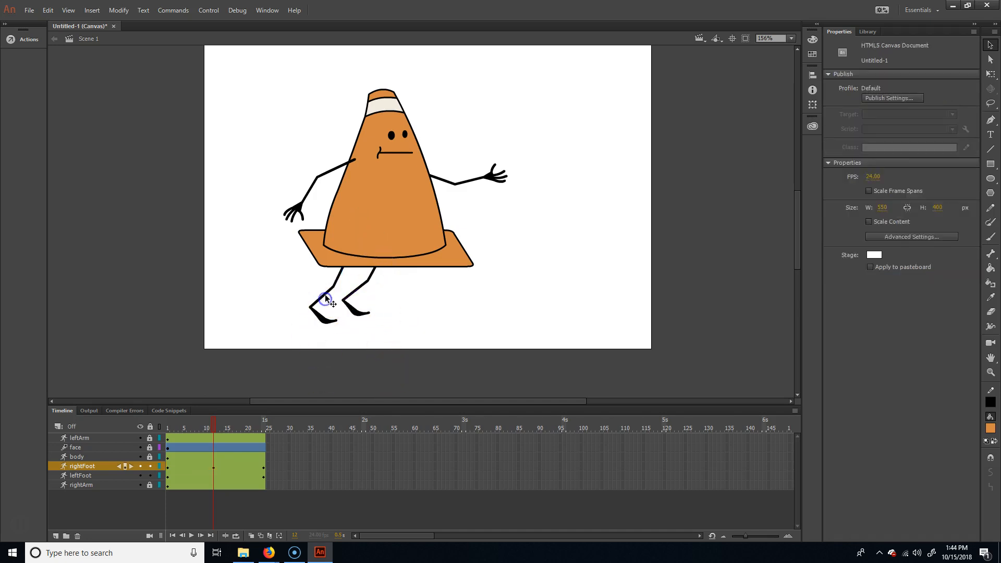
key(shift+Right)
key(shift+Right)
key(shift+Right)
key(shift+Right)
key(shift+Right)
key(shift+Right)
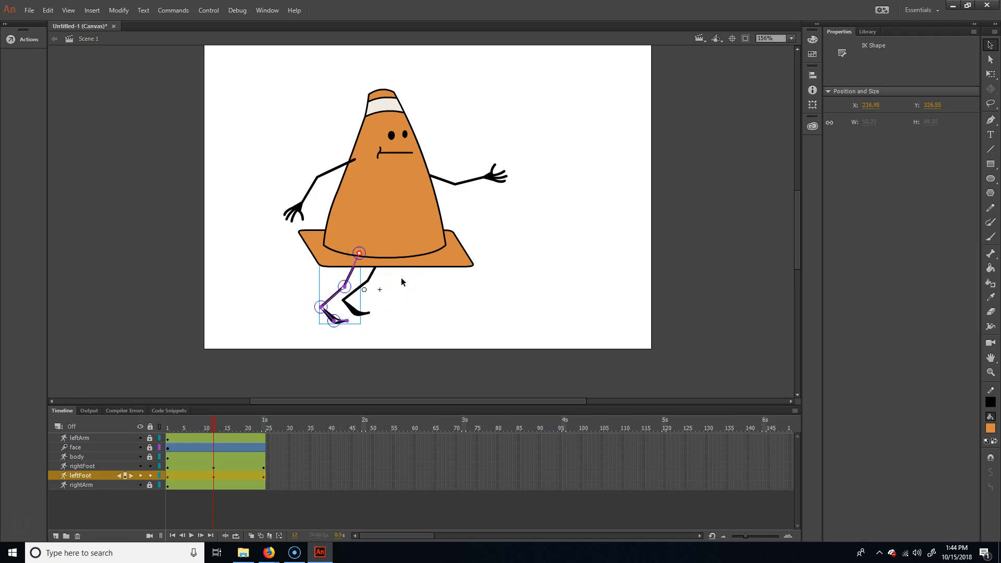
key(shift+Left)
key(shift+Down)
key(shift+Right)
key(shift+Up)
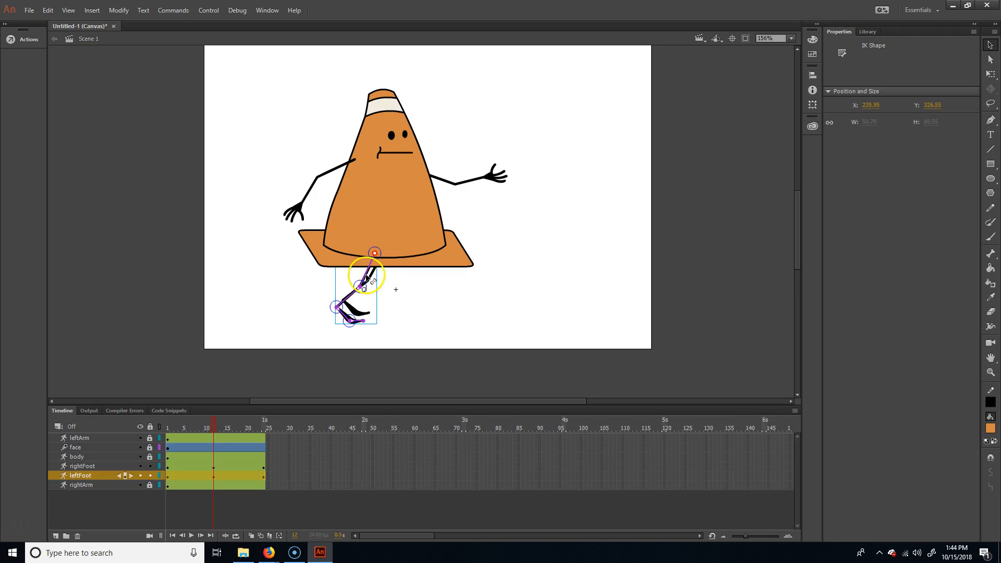
drag(365, 275, 389, 275)
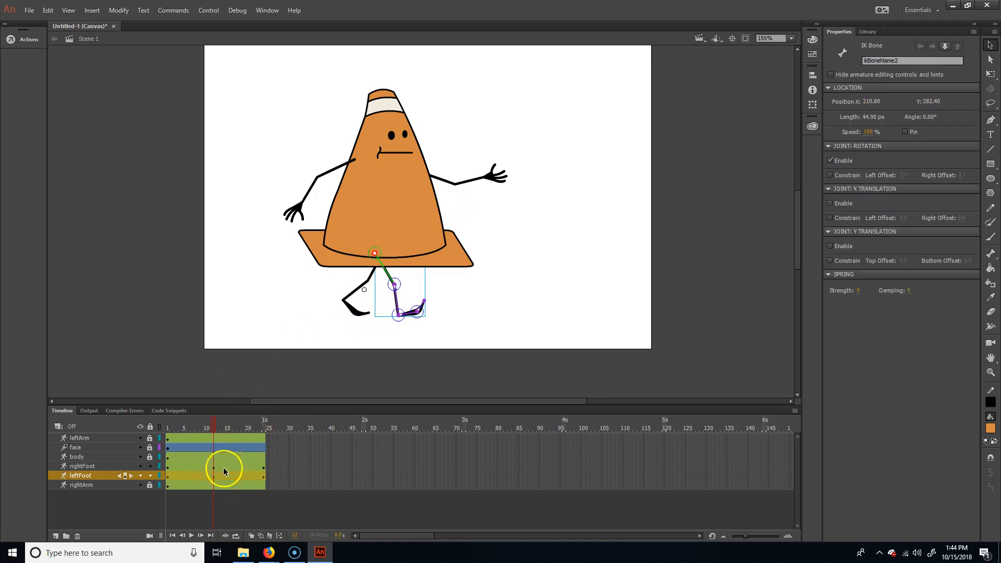
drag(389, 279, 442, 286)
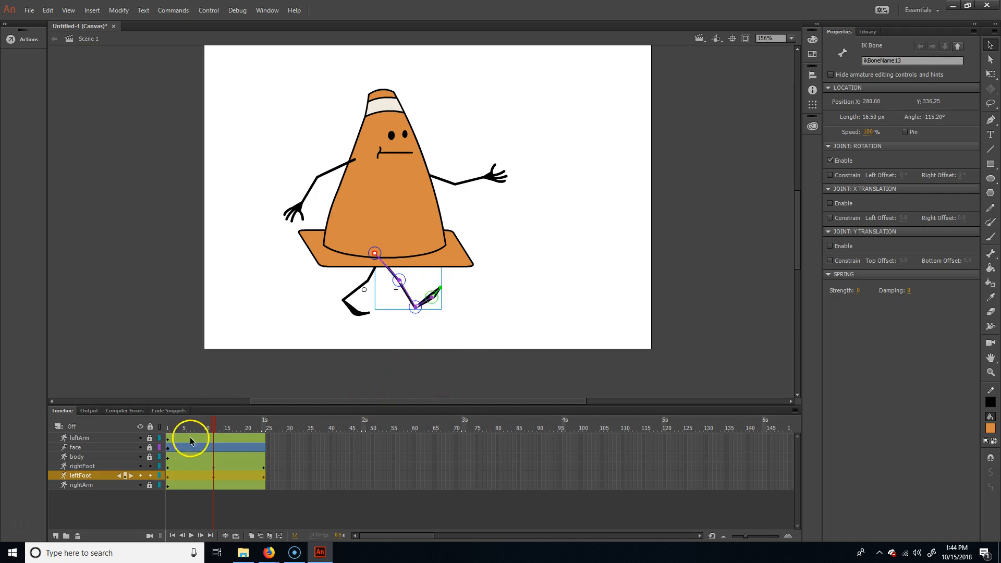
- Turn on loop playback and preview the leg animation from frame 1
drag(214, 424, 153, 421)
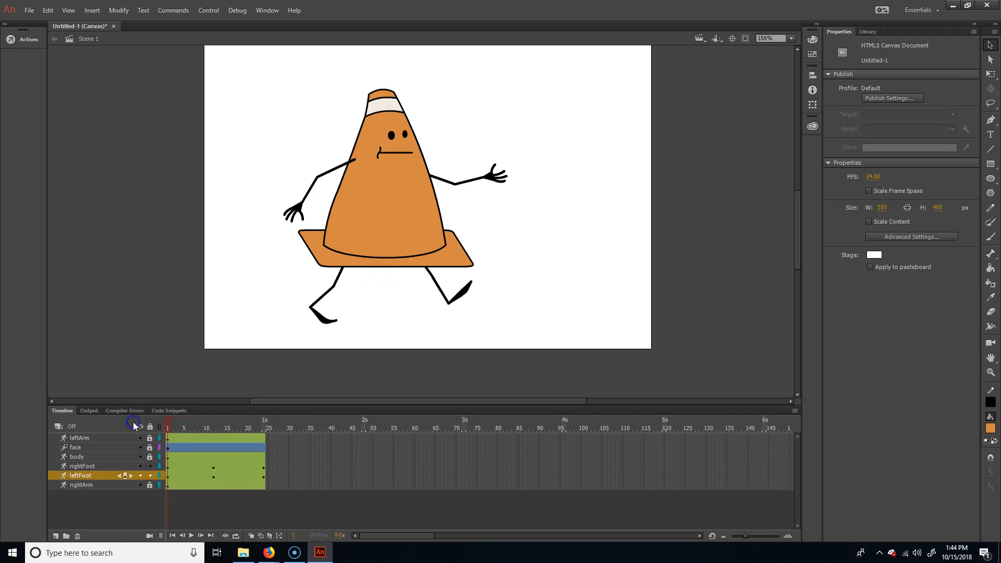
key(Return)
click(236, 535)
key(Return)
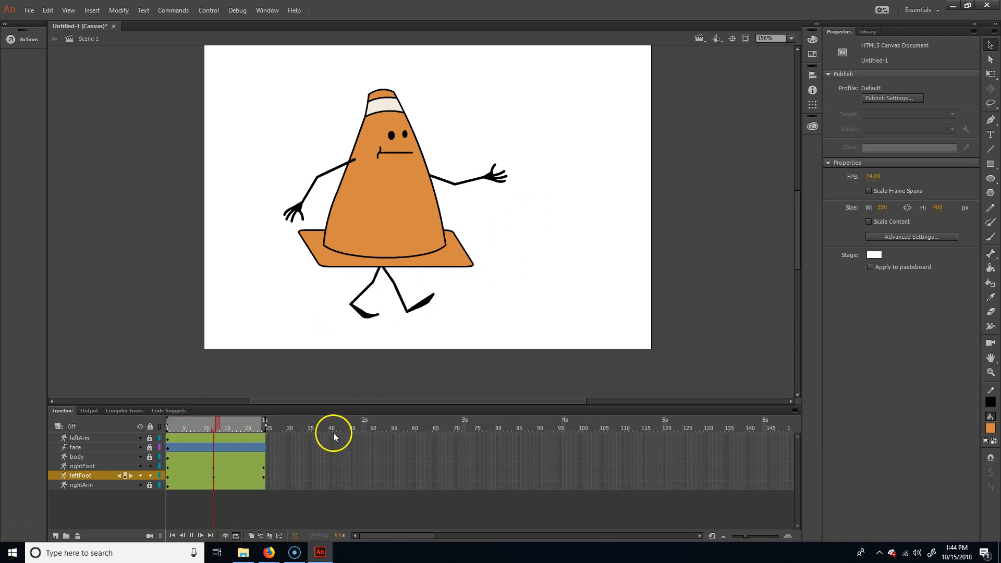
drag(248, 429, 167, 427)
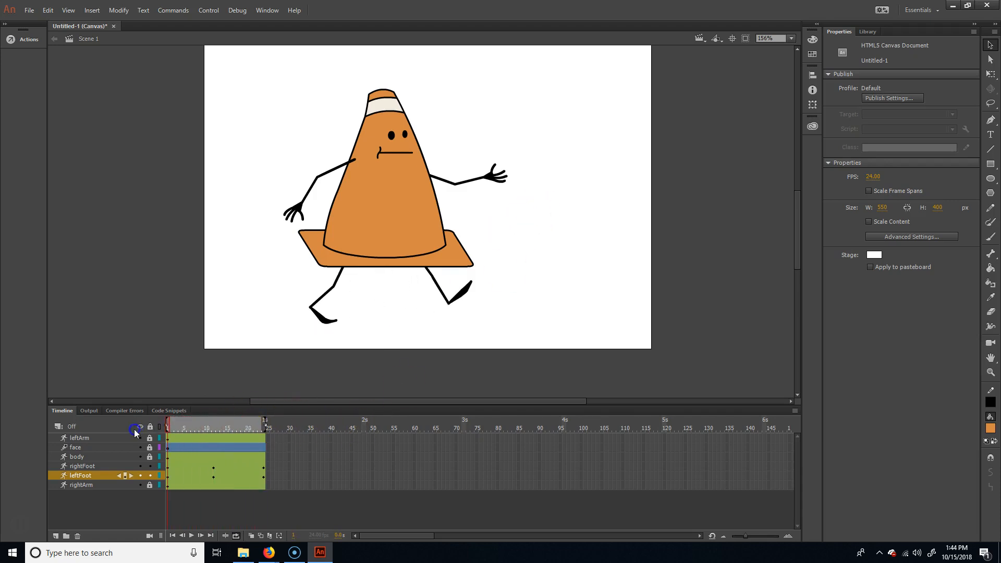
- At frame 6, bend the left leg sharply at the knee so its shin trails behind and the foot lifts off the ground
drag(147, 428, 189, 441)
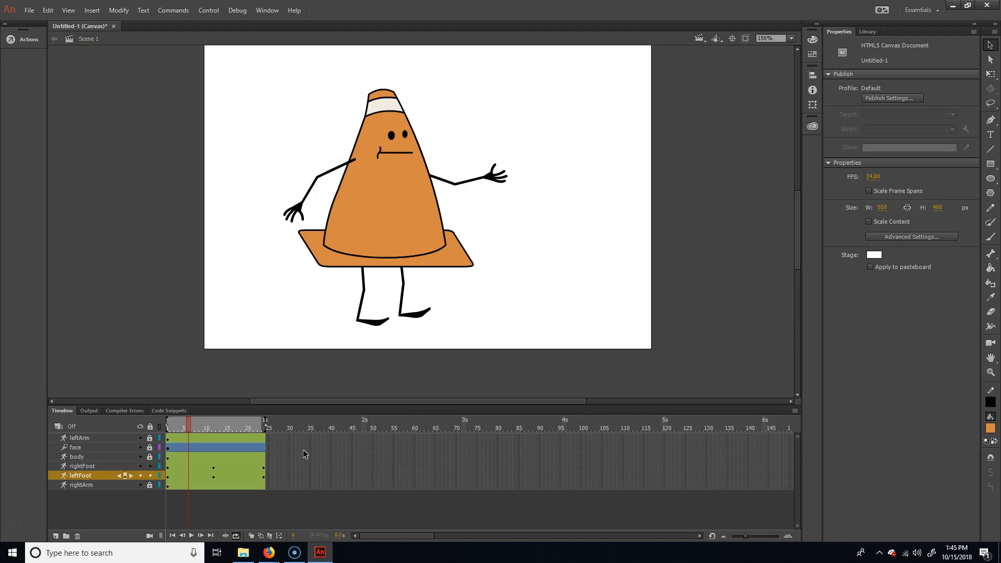
mouse_move(191, 427)
mouse_down()
mouse_move(164, 424)
mouse_move(189, 427)
mouse_up()
click(366, 301)
drag(366, 301, 345, 312)
click(362, 315)
click(354, 305)
click(343, 310)
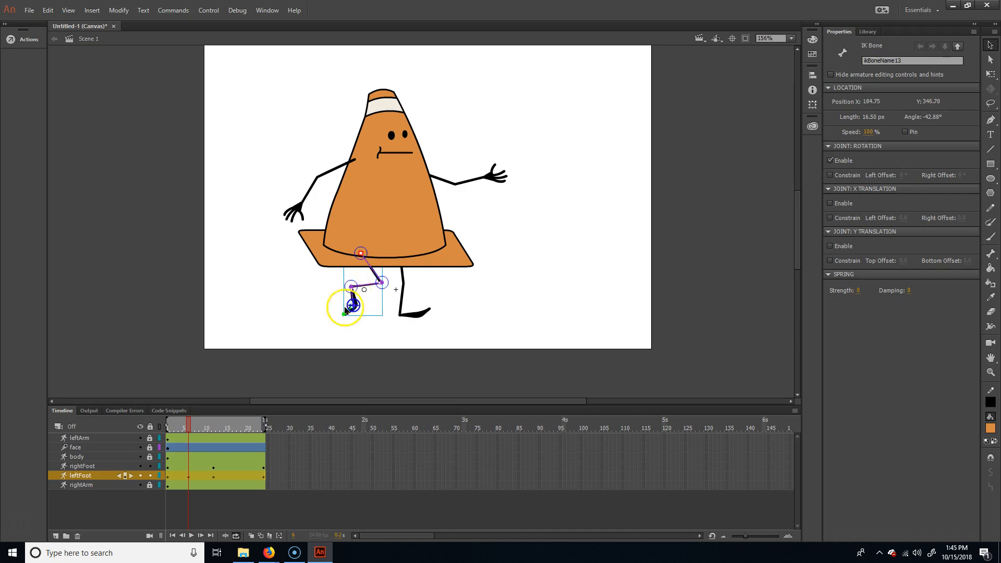
drag(354, 302, 353, 317)
- Straighten the right leg beneath the body at frame 6 and set its foot flat on the ground
mouse_move(188, 425)
mouse_down()
mouse_move(167, 427)
mouse_move(230, 421)
mouse_move(166, 425)
mouse_move(189, 423)
mouse_up()
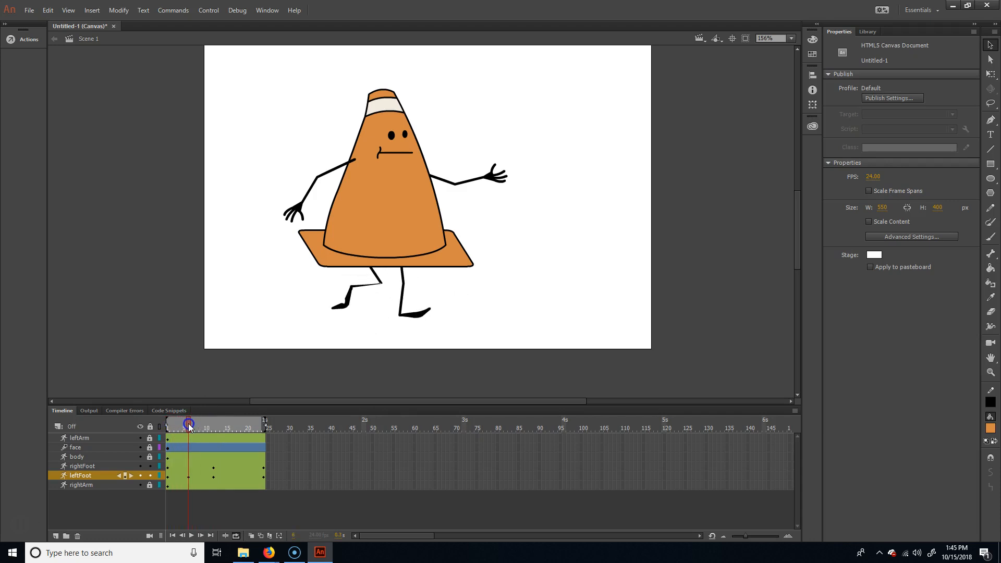
click(402, 276)
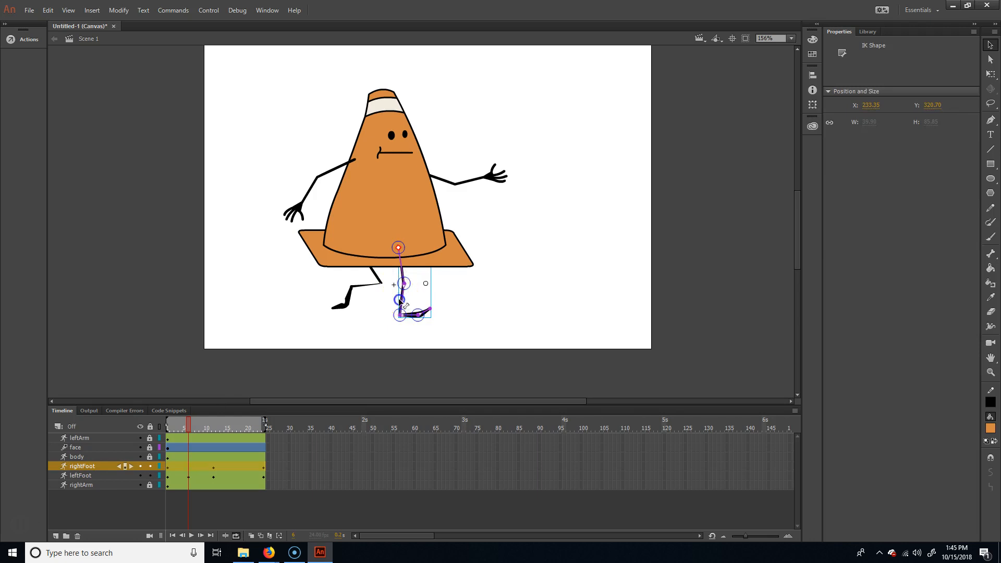
drag(397, 300, 422, 317)
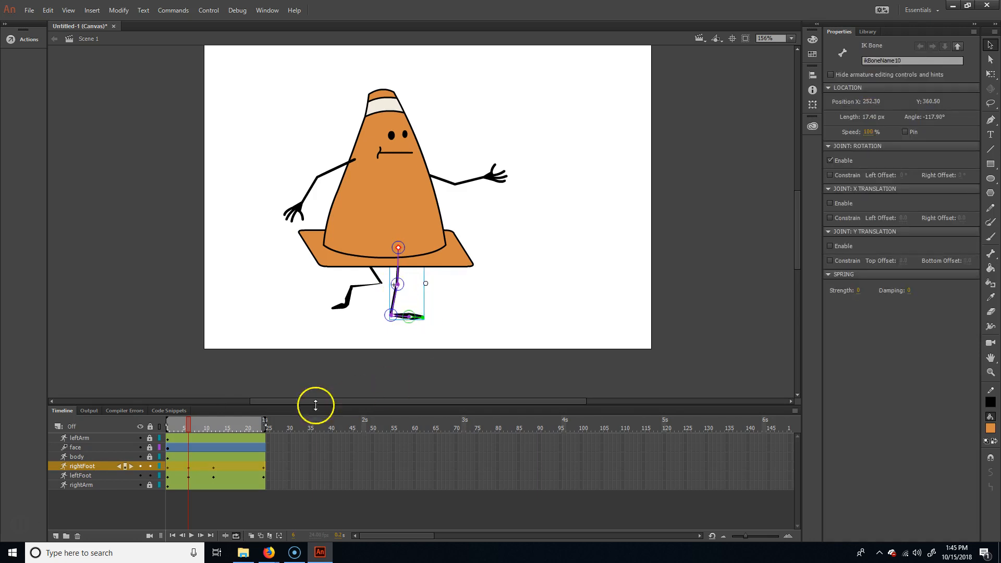
- At frame 18, bend the right leg at the knee so the foot lifts behind with its toes pointing down
drag(188, 427, 238, 423)
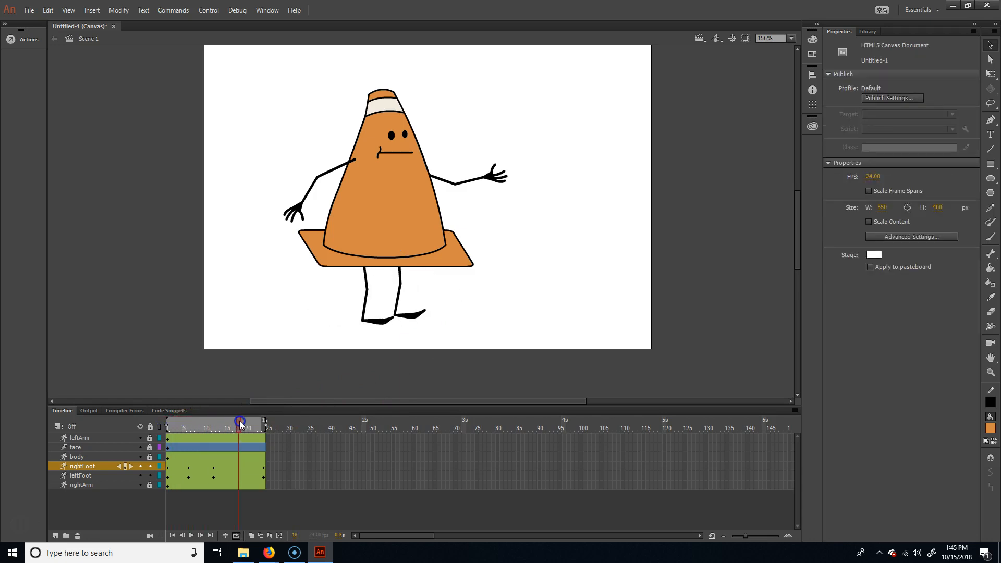
click(400, 276)
drag(400, 275, 378, 310)
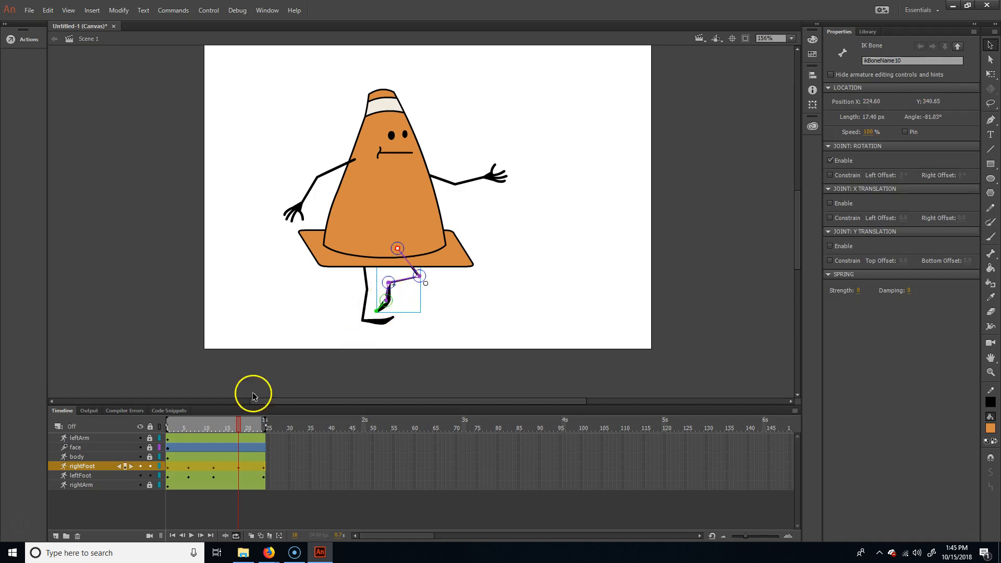
- Play back the walk cycle to check the new leg poses and return to frame 1
drag(239, 420, 267, 421)
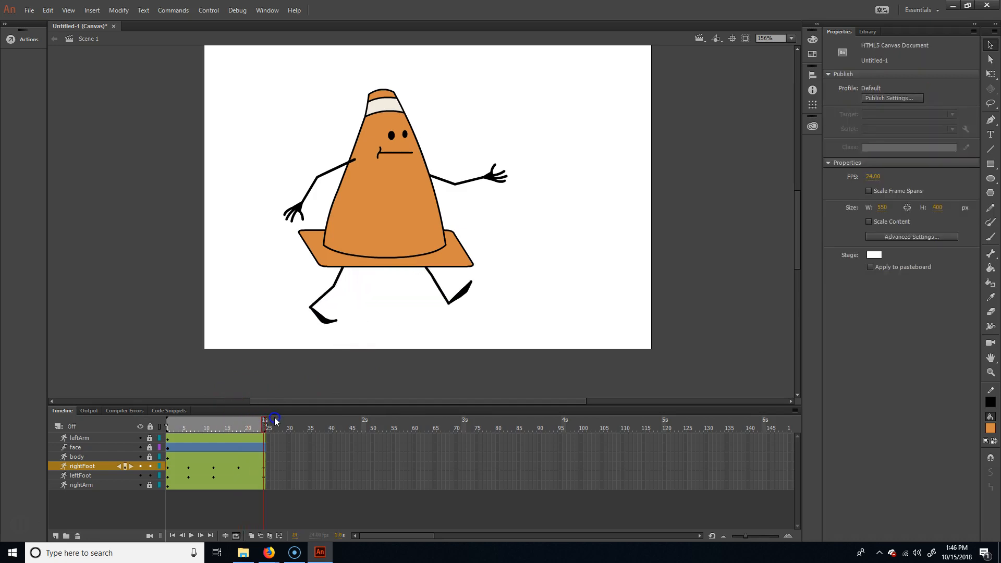
key(Return)
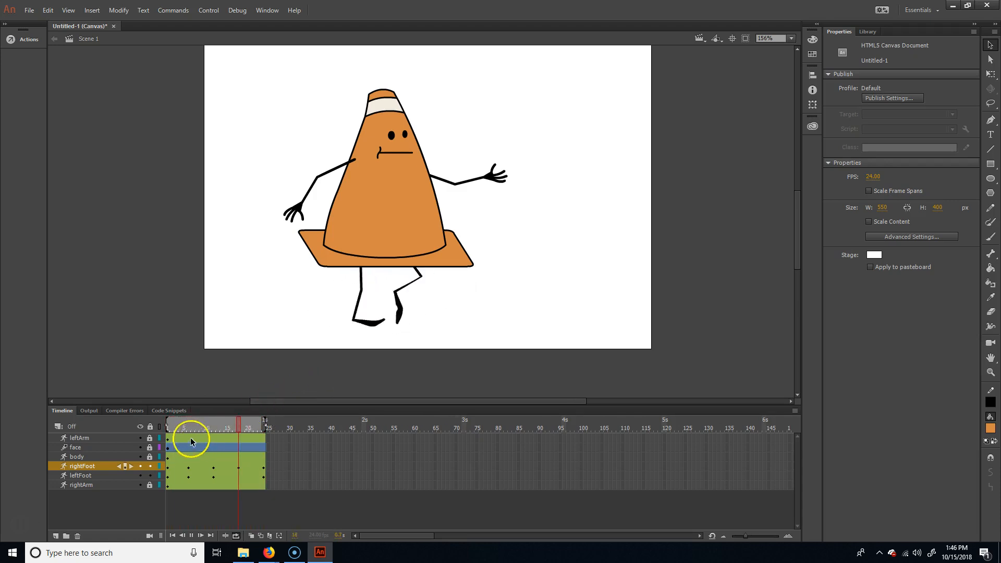
key(Return)
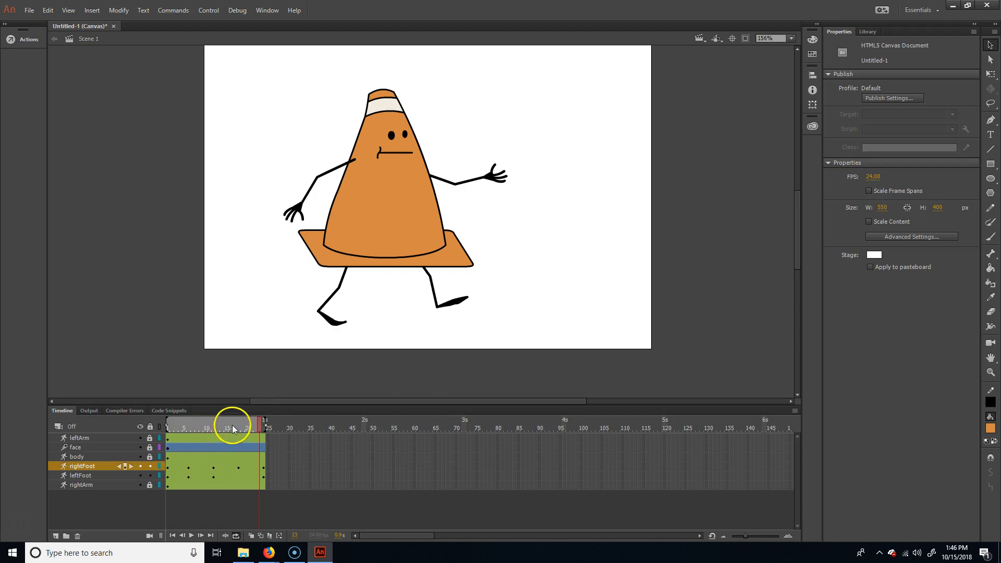
click(171, 422)
drag(174, 424, 161, 424)
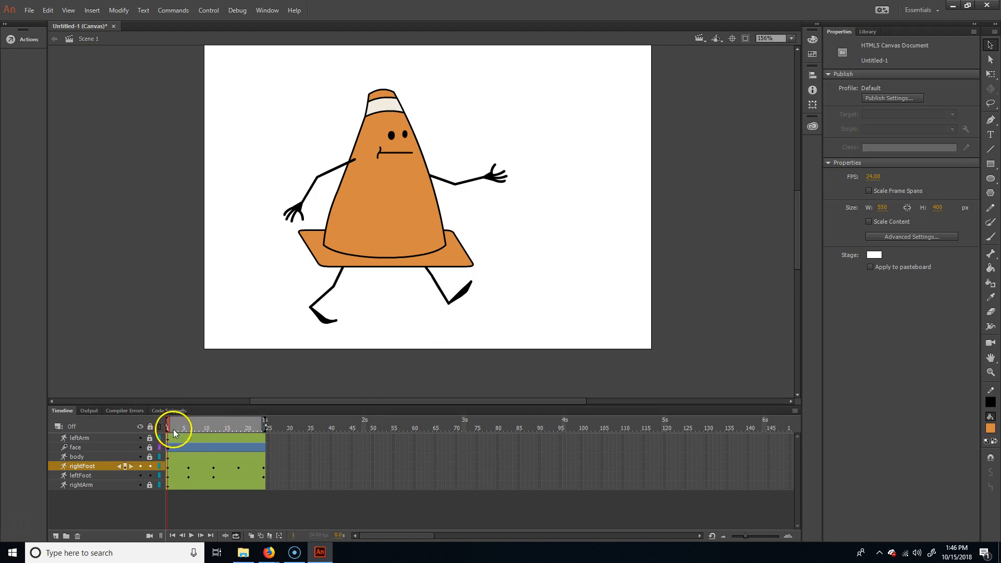
- At frame 3, pose the right leg with a more bent knee and a flatter foot
drag(170, 427, 176, 430)
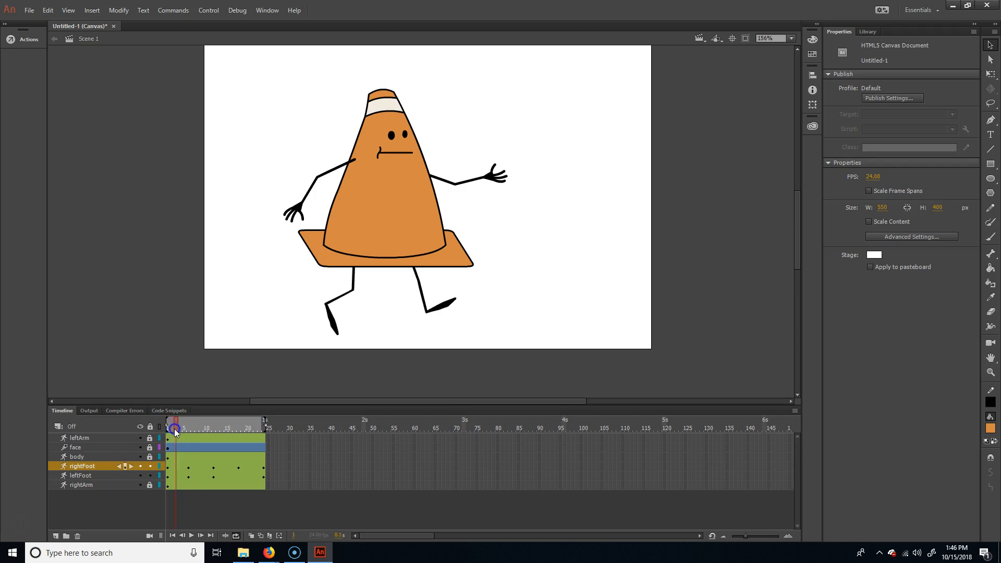
click(412, 283)
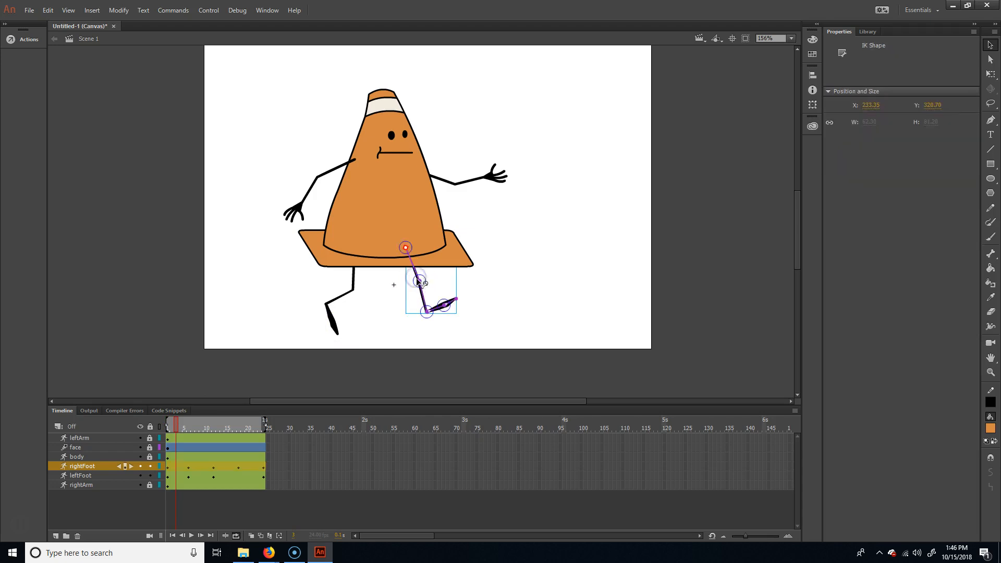
drag(420, 283, 437, 312)
click(428, 306)
- Adjust the right foot at frame 2 so its toes curve upward
mouse_move(175, 426)
mouse_down()
mouse_move(165, 423)
mouse_move(189, 424)
mouse_move(158, 424)
mouse_move(182, 423)
mouse_move(174, 423)
mouse_up()
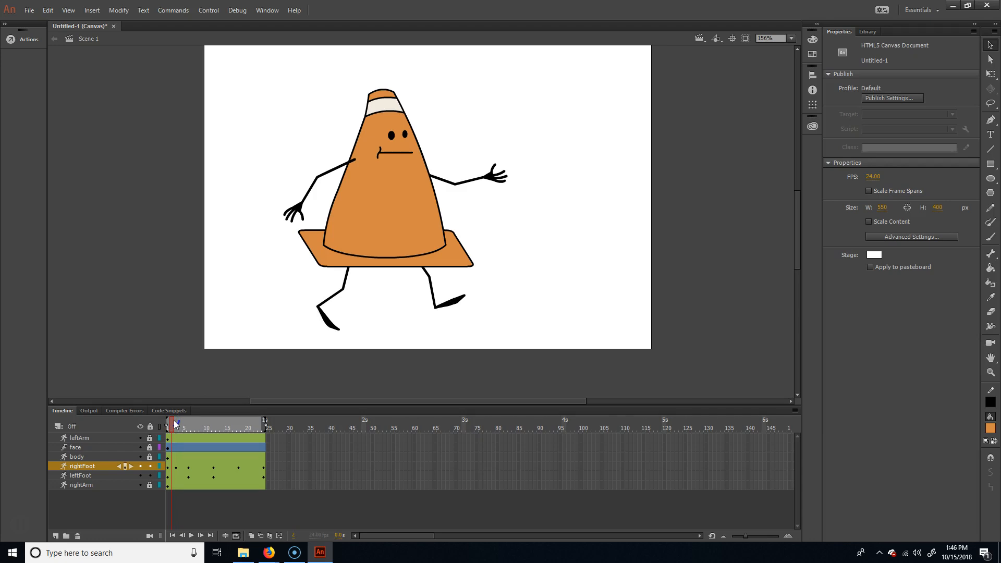
click(458, 300)
click(463, 296)
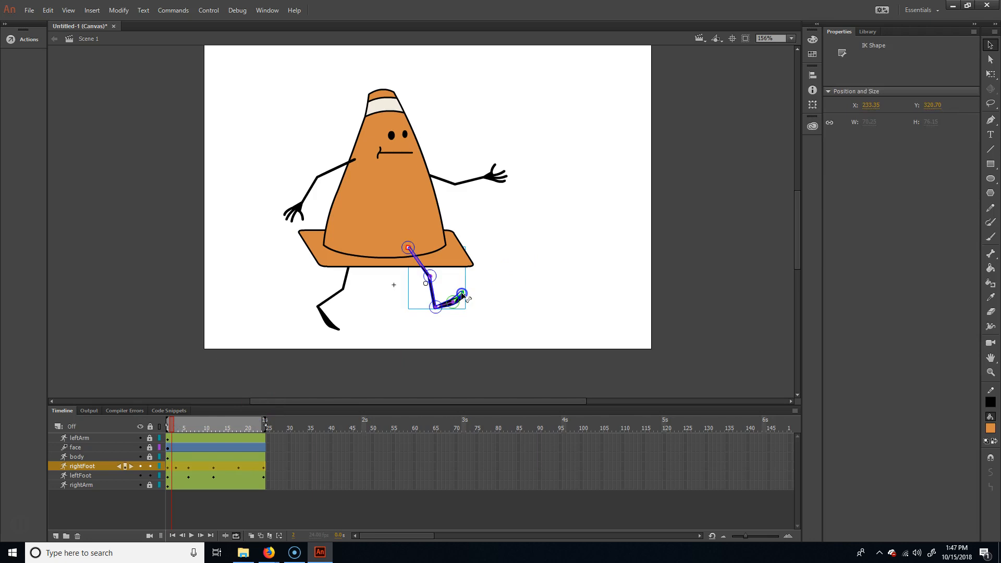
- At frame 14, pull the left leg's shin slightly back and flatten its foot against the ground
mouse_move(173, 426)
mouse_down()
mouse_move(160, 423)
mouse_move(184, 420)
mouse_up()
drag(185, 423, 221, 422)
click(422, 301)
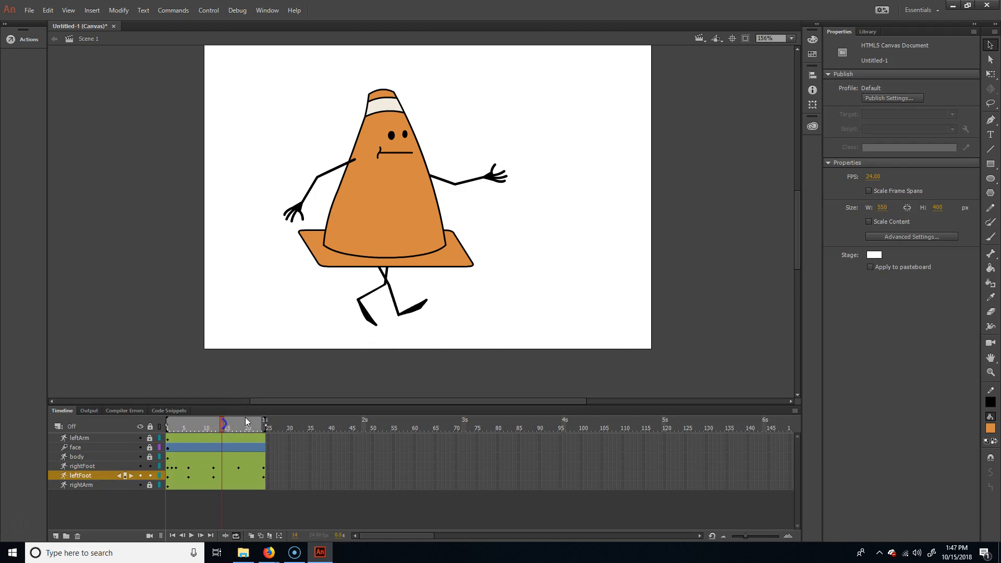
click(398, 316)
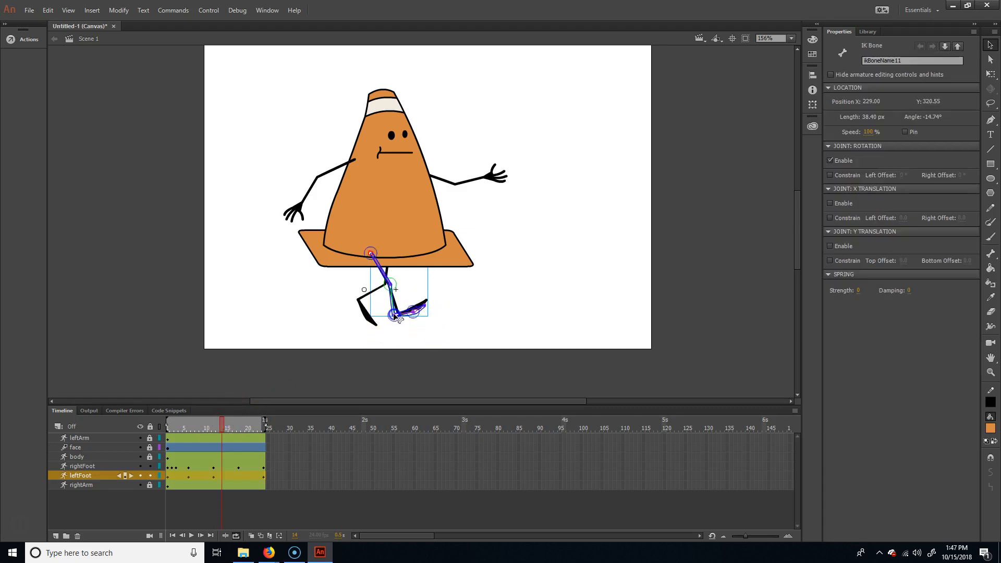
drag(393, 315, 411, 316)
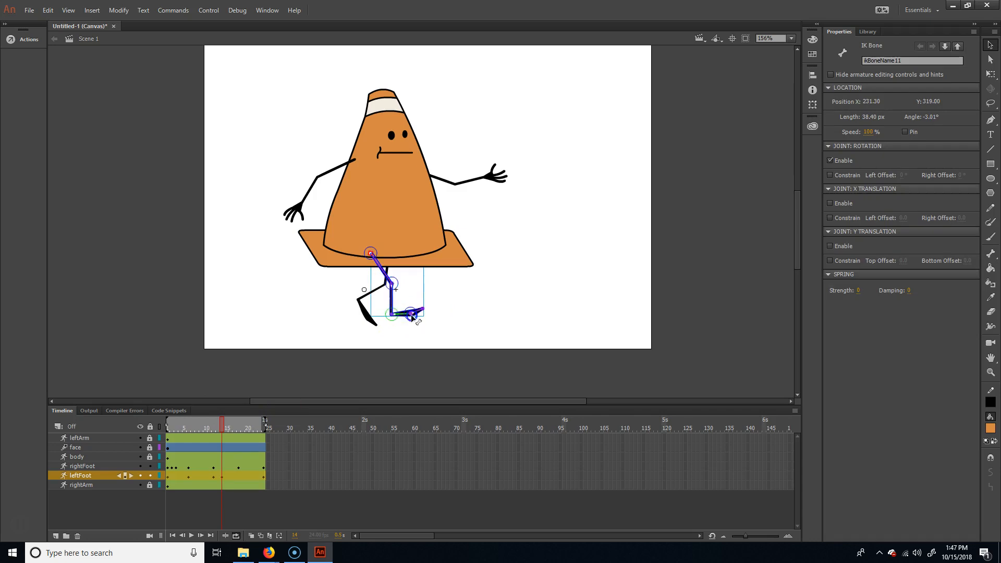
click(425, 310)
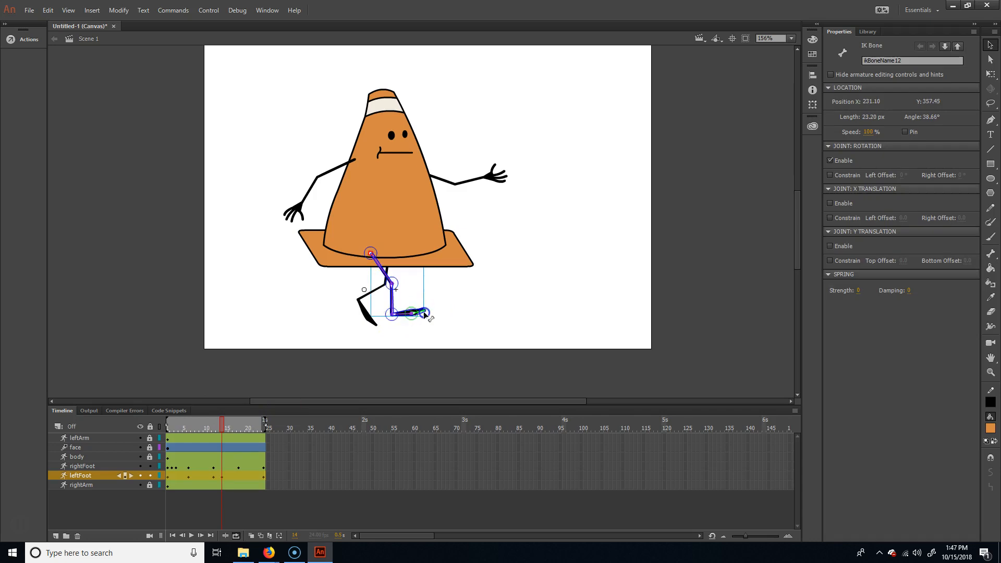
click(419, 313)
click(412, 313)
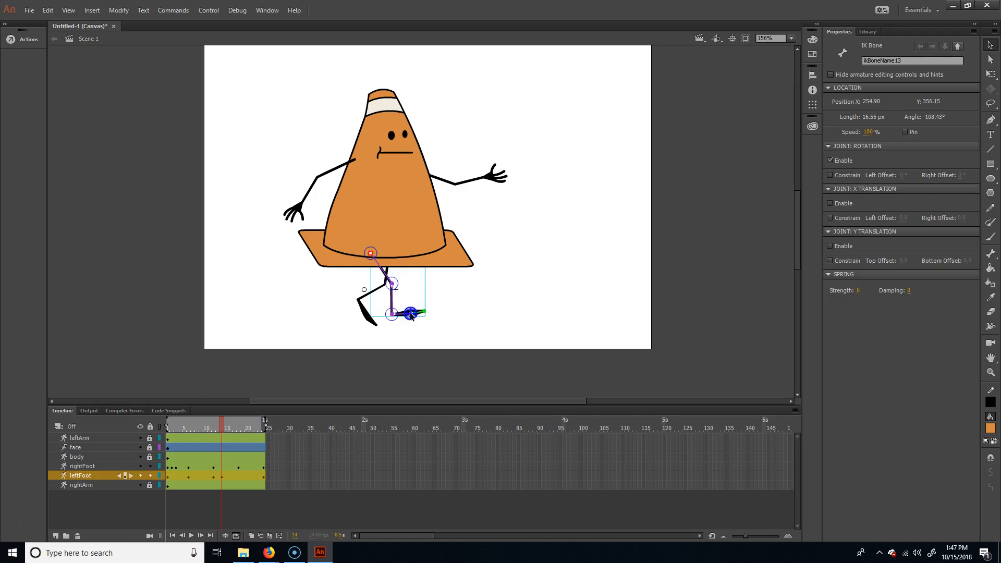
drag(408, 316, 408, 315)
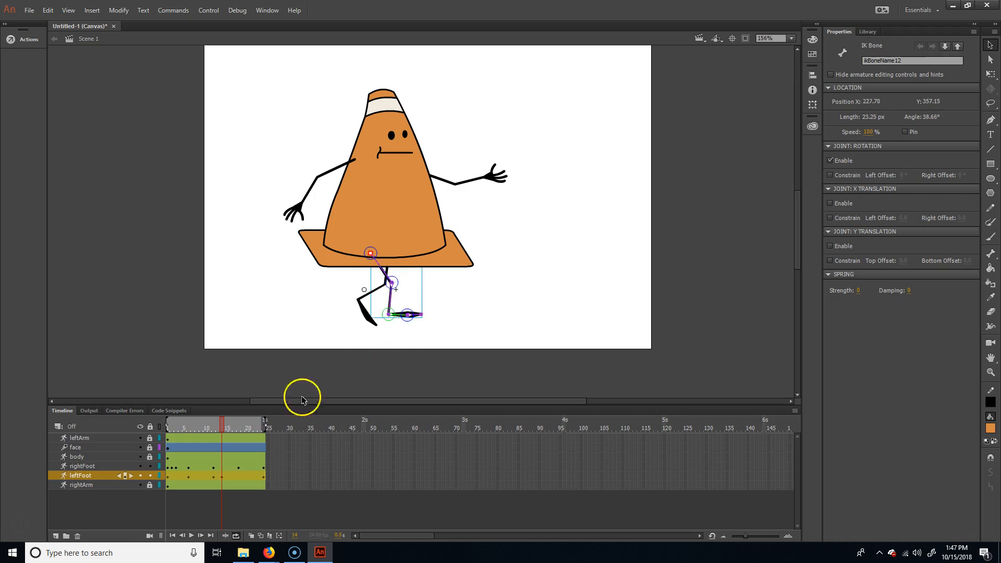
click(220, 426)
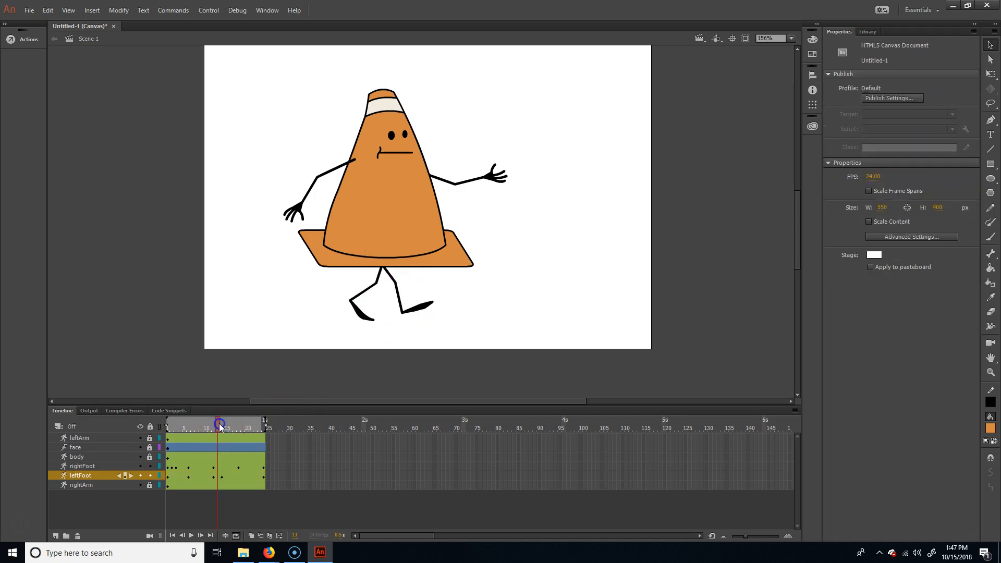
- At frame 13, bend the left foot's toes upward and play back the walk cycle to check the motion
click(432, 304)
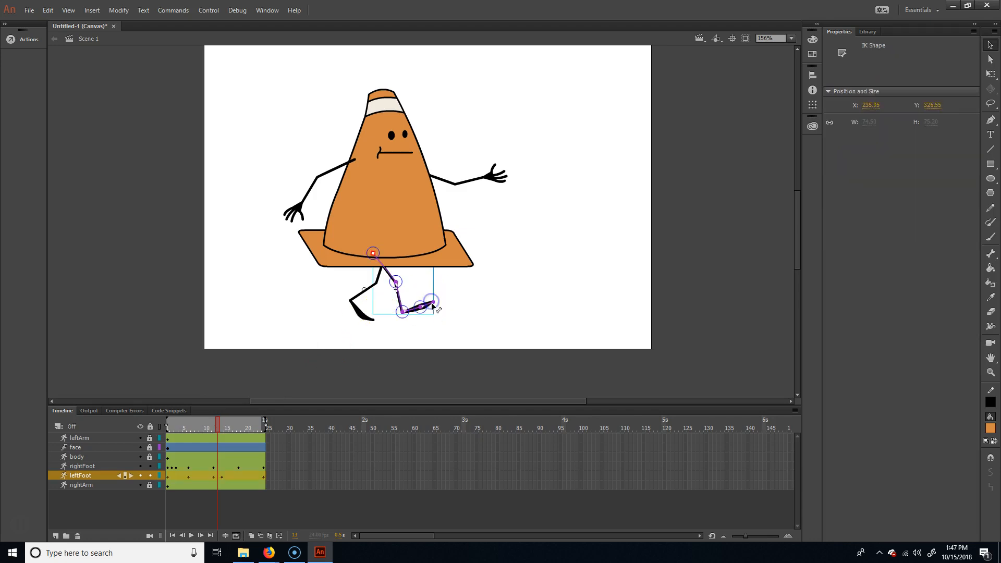
drag(432, 304, 427, 297)
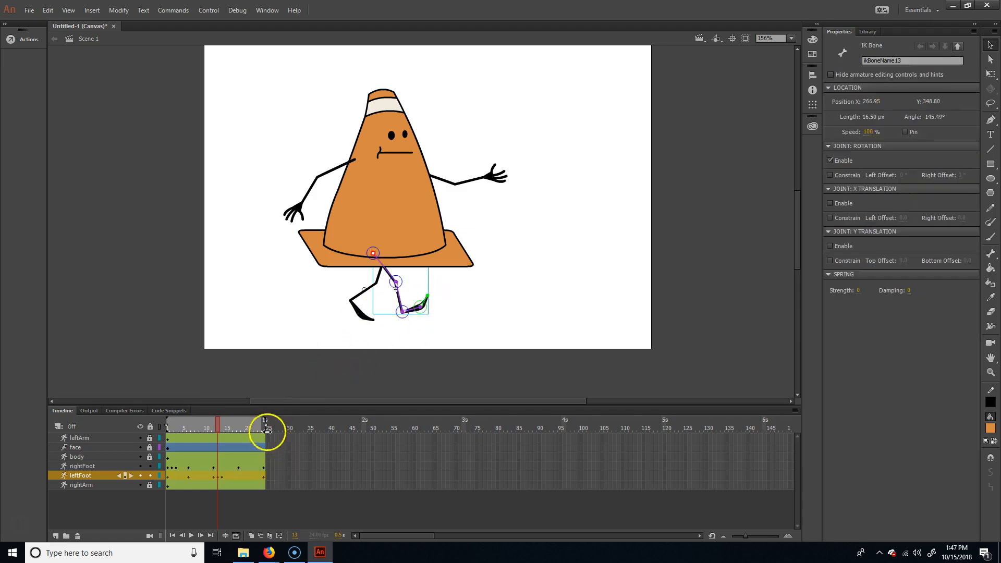
drag(219, 425, 270, 422)
key(Return)
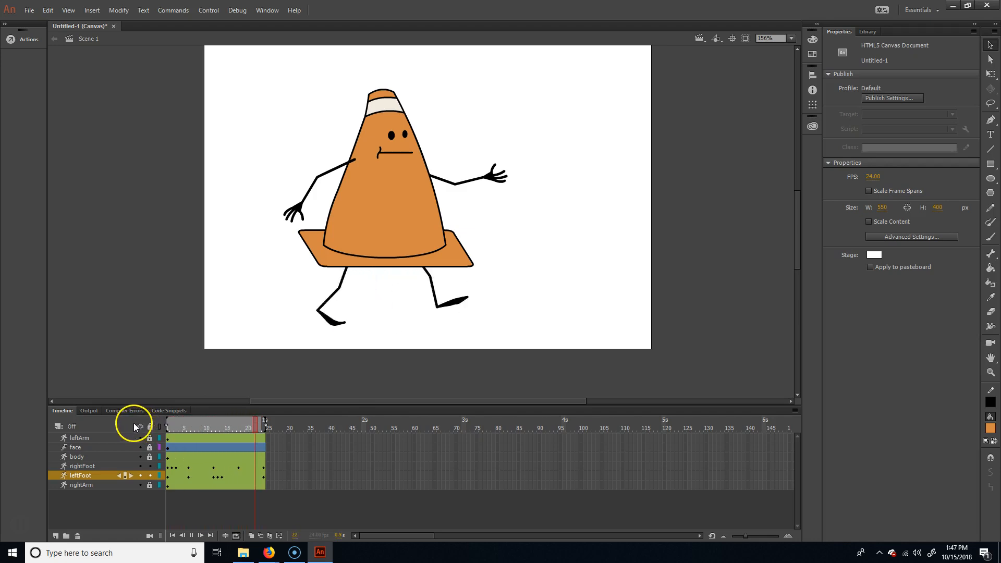
key(Return)
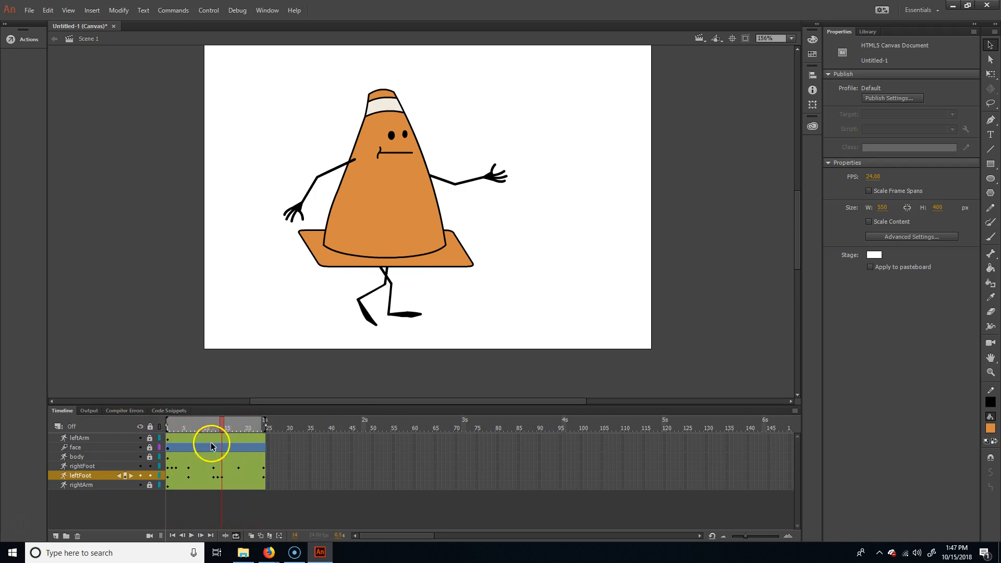
- At frame 9, pose the left leg with its knee and foot lifted higher as it passes the right leg
drag(223, 425, 203, 428)
click(402, 305)
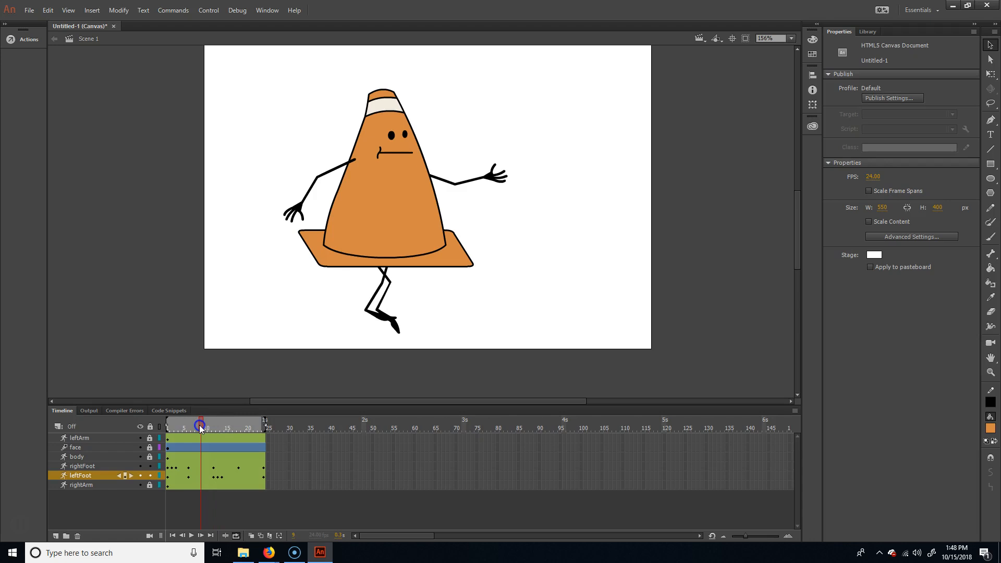
click(388, 281)
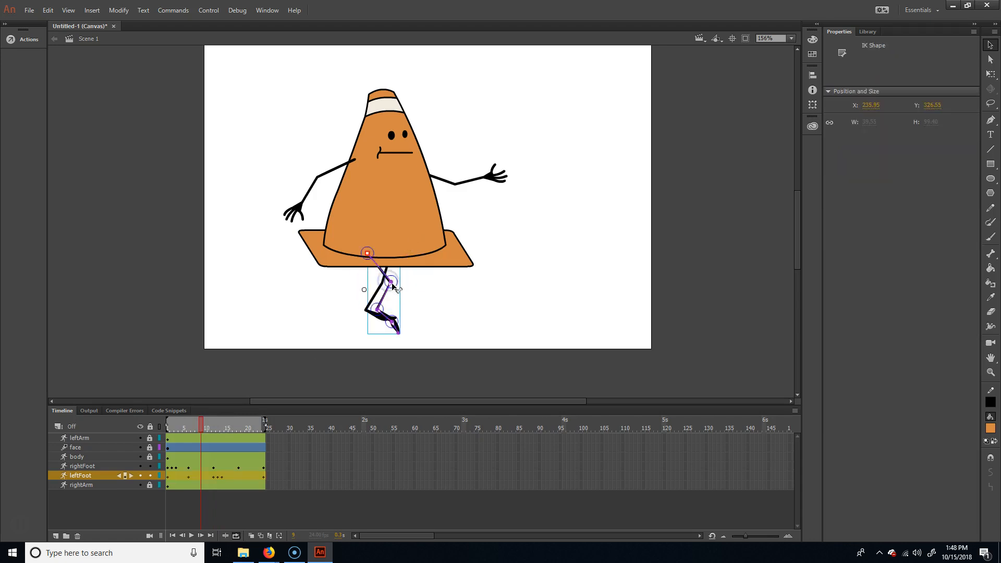
mouse_move(390, 284)
mouse_down()
mouse_move(386, 306)
mouse_move(383, 296)
mouse_up()
- At frame 18, adjust the left leg's ankle and foot so the foot lies flatter against the ground
drag(199, 425, 237, 411)
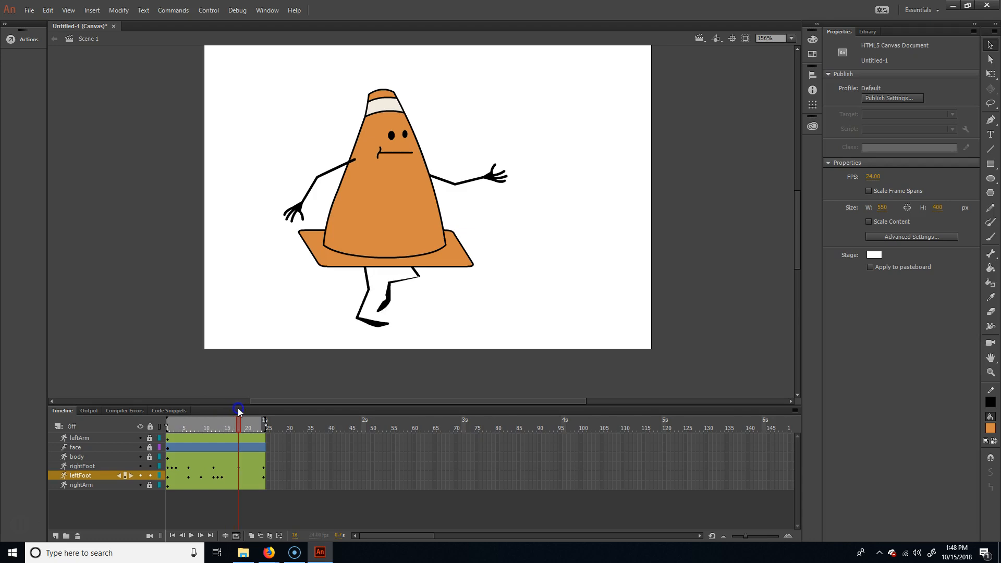
click(358, 292)
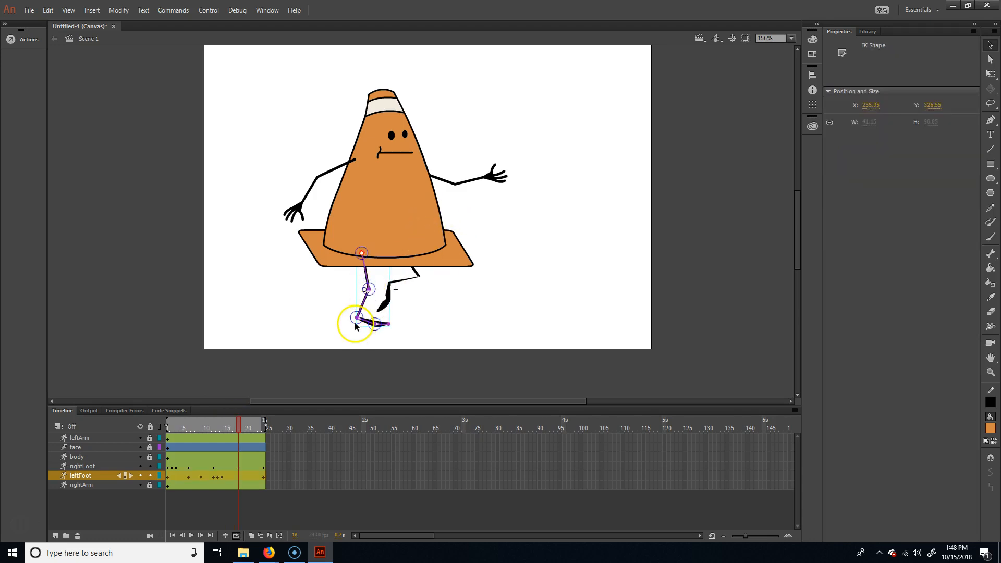
drag(356, 319, 386, 320)
- At frame 21, pose the right leg with its knee and foot raised higher for the forward swing
mouse_move(237, 423)
mouse_down()
mouse_move(217, 423)
mouse_move(268, 422)
mouse_move(171, 414)
mouse_move(230, 420)
mouse_up()
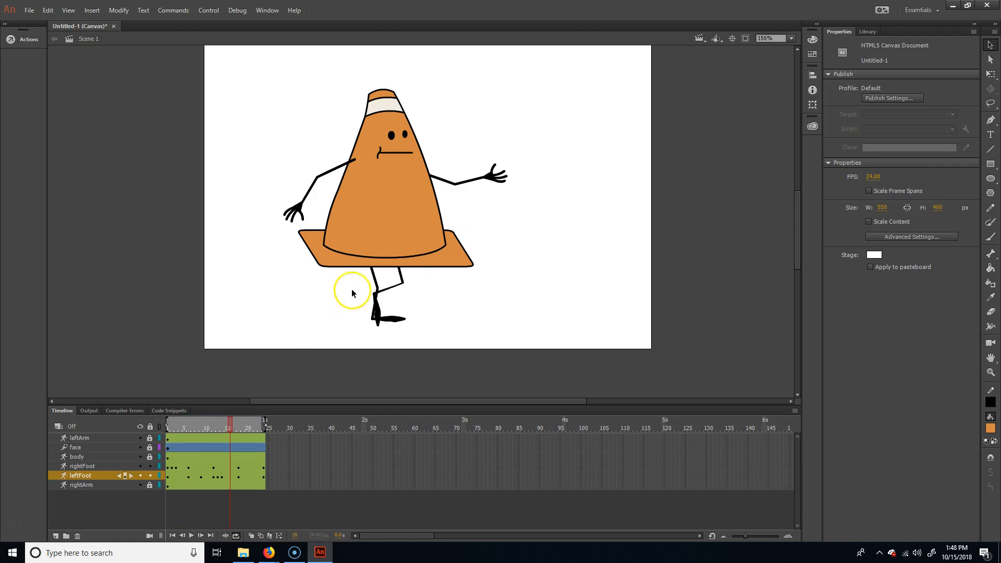
click(381, 312)
drag(227, 420, 251, 423)
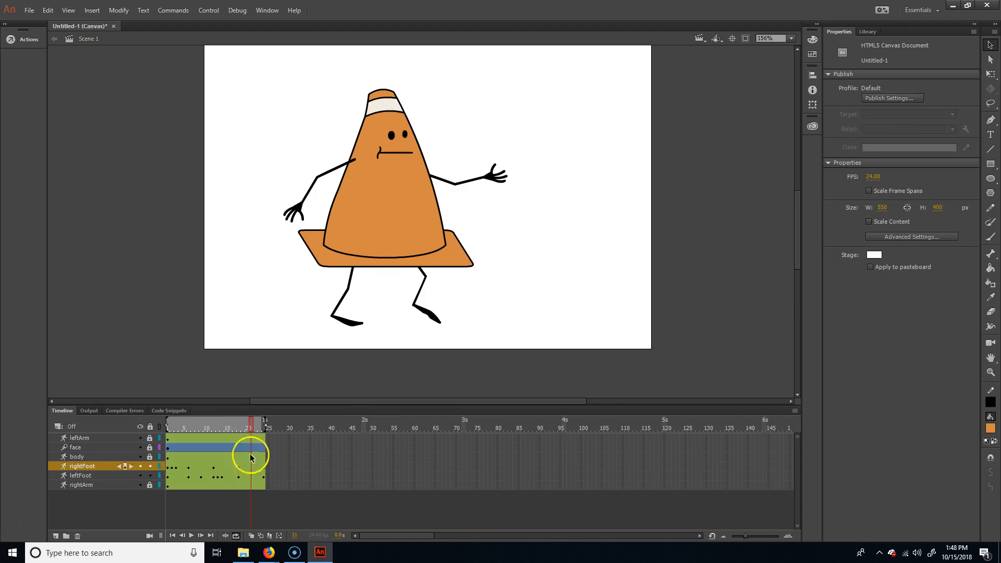
click(428, 276)
drag(430, 276, 413, 295)
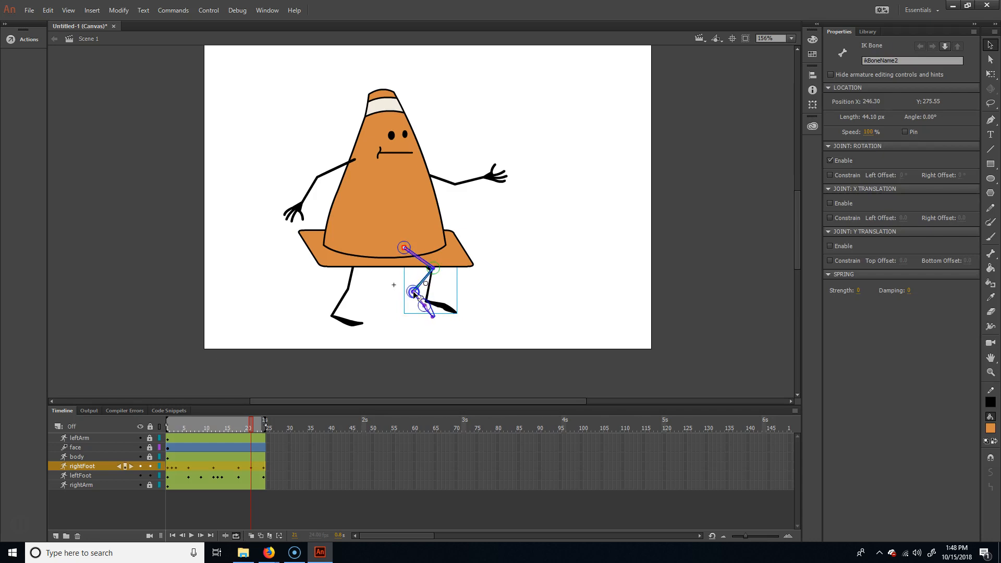
click(432, 323)
- Play back the full walk cycle to review the leg motion and return to frame 1
click(264, 420)
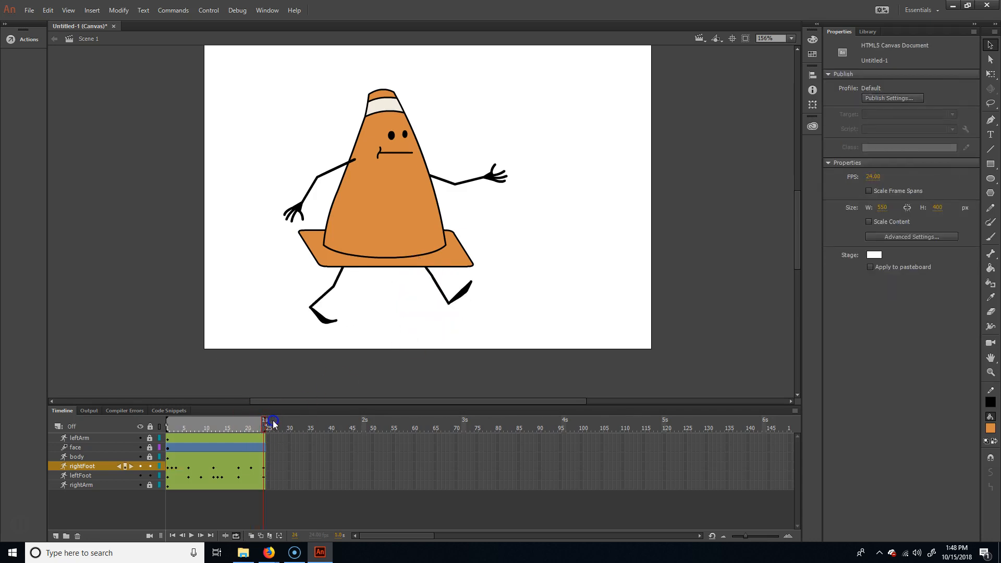
key(Return)
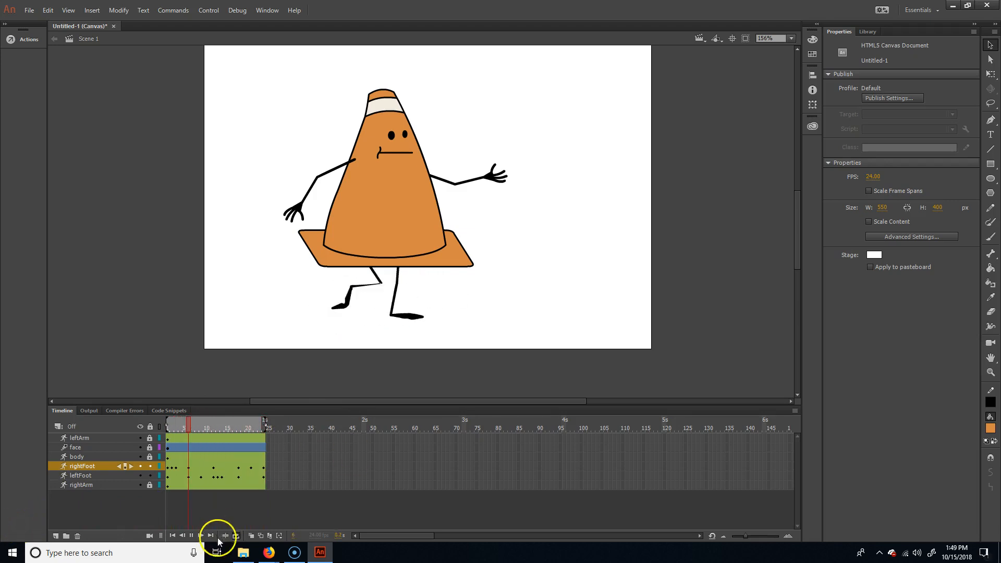
click(192, 536)
click(161, 421)
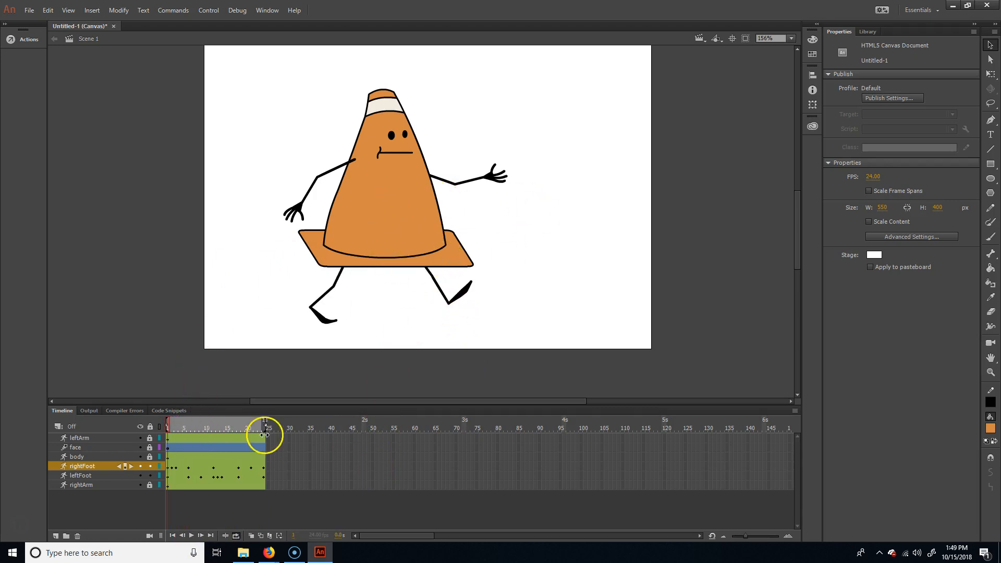
- Lock both foot layers, unlock the body layer and select the cone body
click(150, 475)
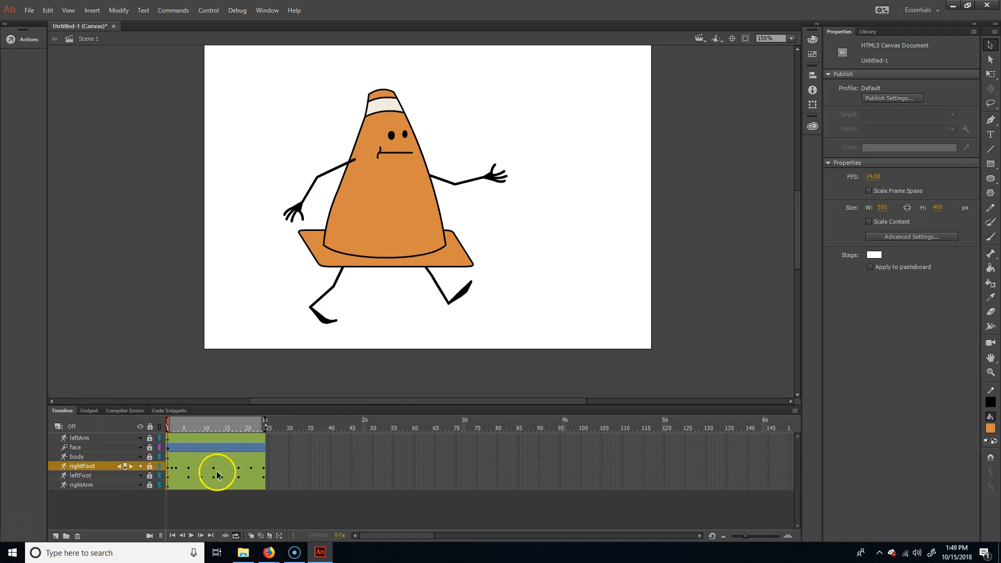
click(76, 455)
click(422, 214)
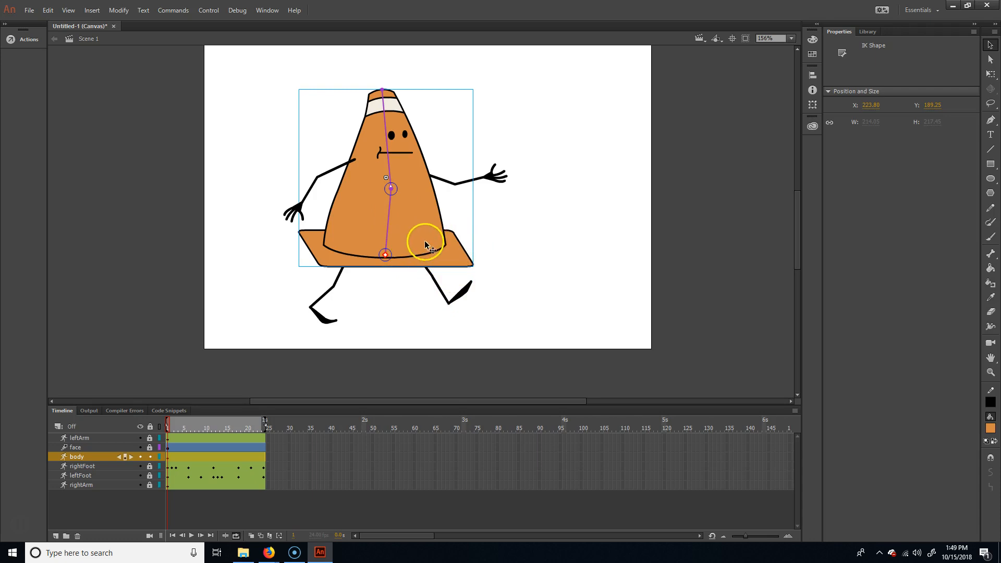
- Insert key poses for the body at frames 24 and 12, keeping its starting pose
drag(176, 427, 265, 426)
click(264, 461)
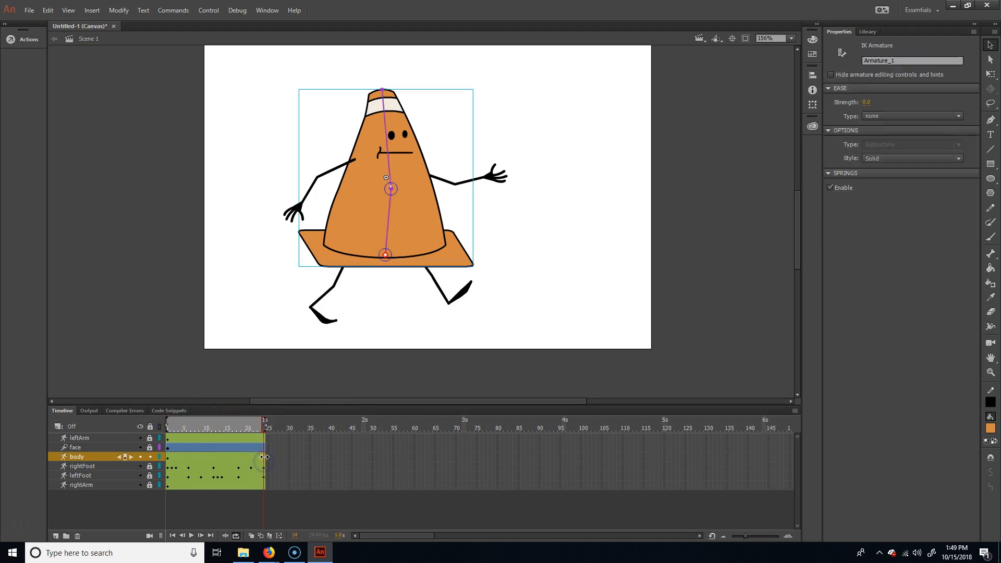
click(305, 480)
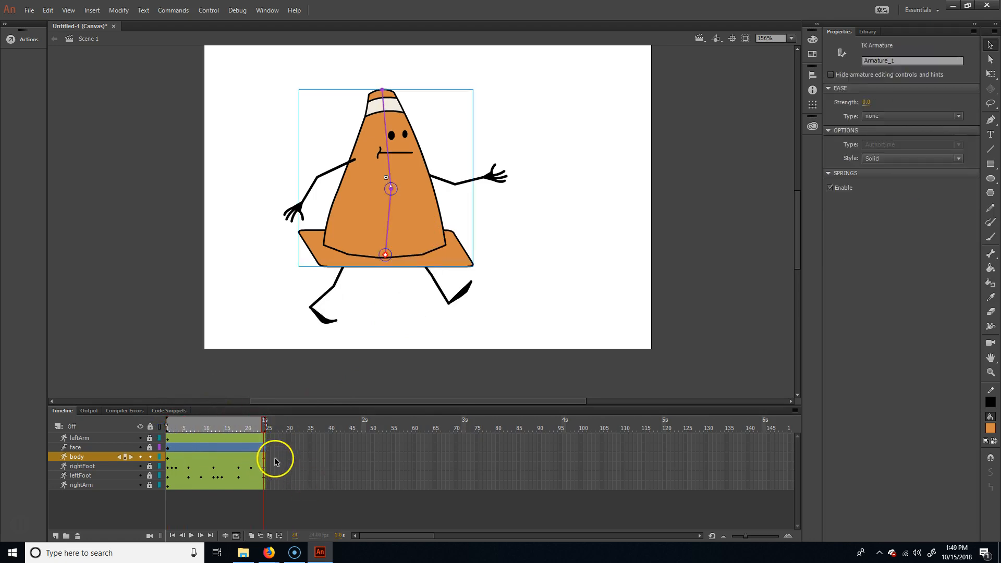
drag(262, 425, 215, 433)
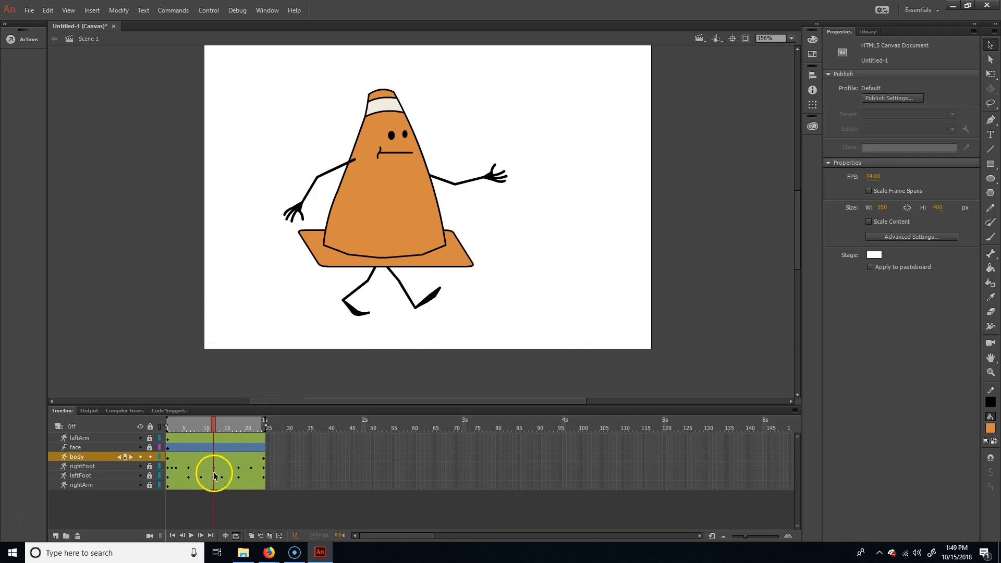
drag(218, 431, 273, 429)
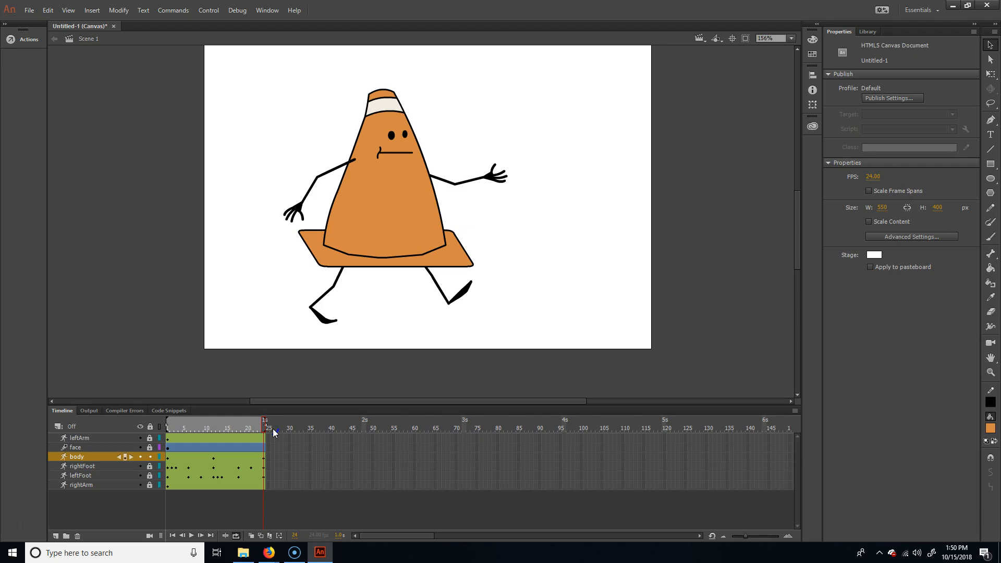
- At frame 3, move the cone body slightly down to create the low point of the step
drag(273, 432, 159, 436)
mouse_move(167, 437)
mouse_down()
mouse_move(203, 433)
mouse_move(167, 435)
mouse_move(177, 434)
mouse_up()
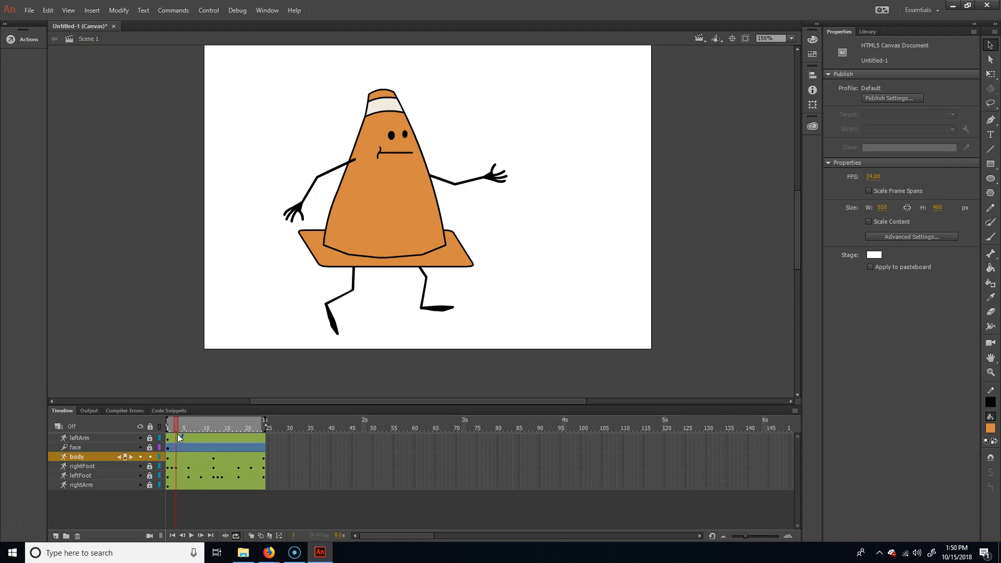
click(432, 233)
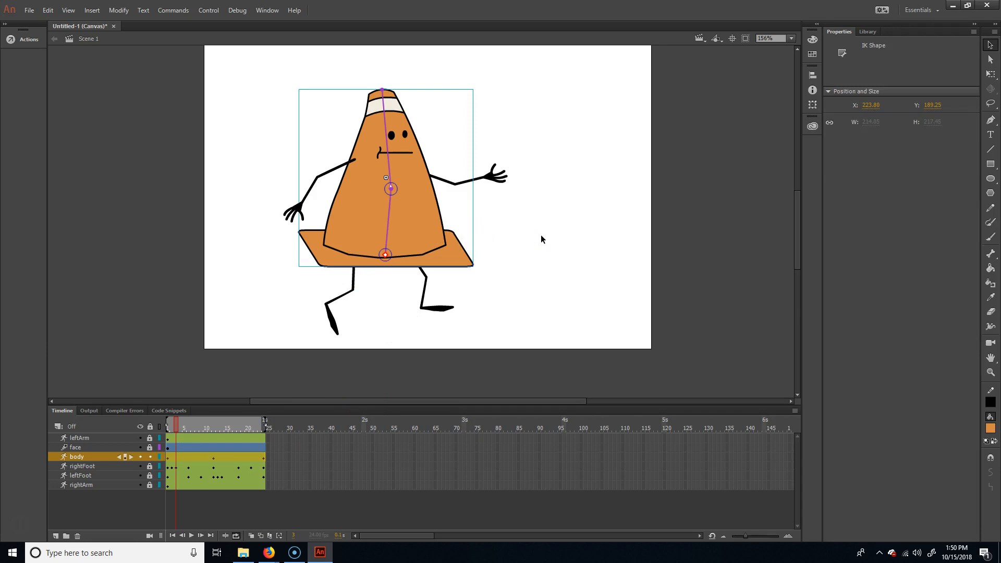
key(shift+Up)
key(shift+Down)
key(shift+Down)
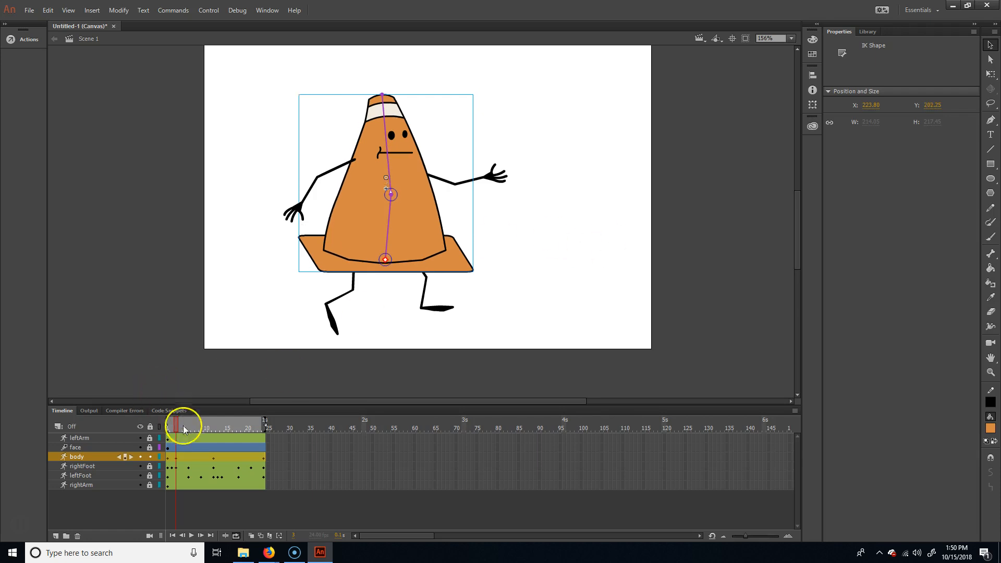
mouse_move(177, 425)
mouse_down()
mouse_move(162, 425)
mouse_move(177, 427)
mouse_up()
- At frame 8, move the cone body slightly up to create the high point of the step
drag(177, 425, 201, 432)
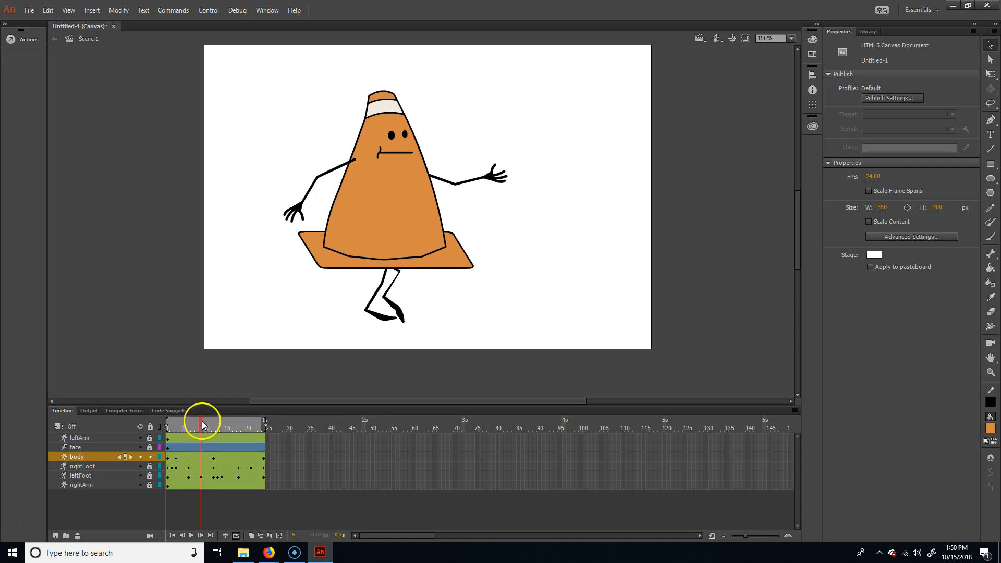
drag(202, 423, 198, 423)
click(377, 467)
click(318, 405)
click(386, 196)
click(710, 403)
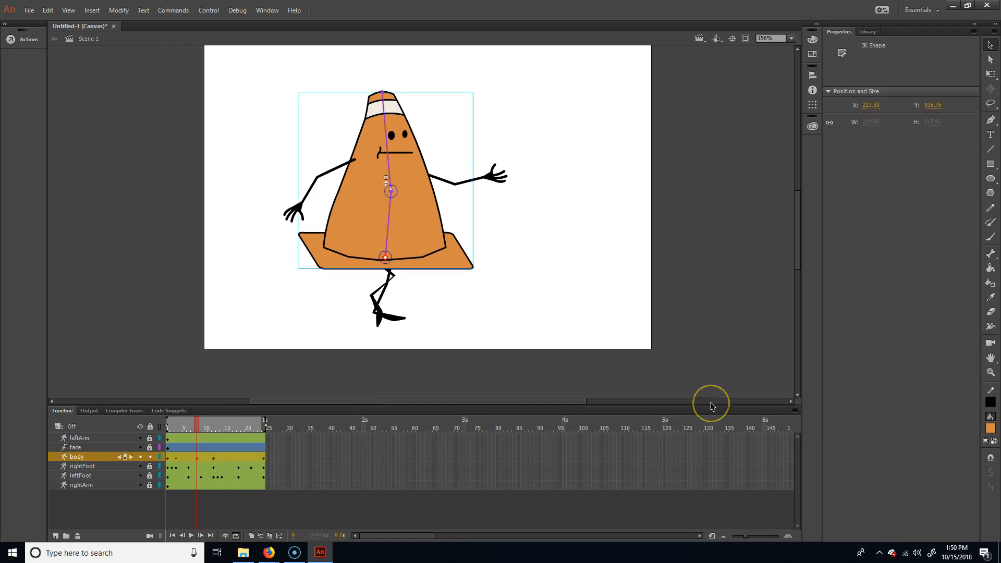
key(shift+Up)
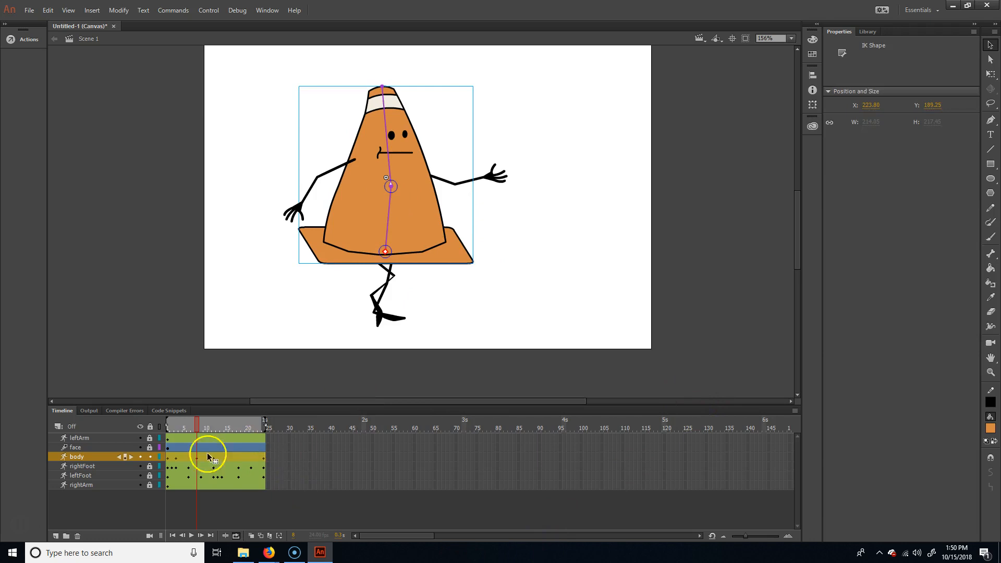
- Lower the cone body slightly at frame 15 and raise it slightly at frame 21 for the second step
drag(196, 423, 227, 431)
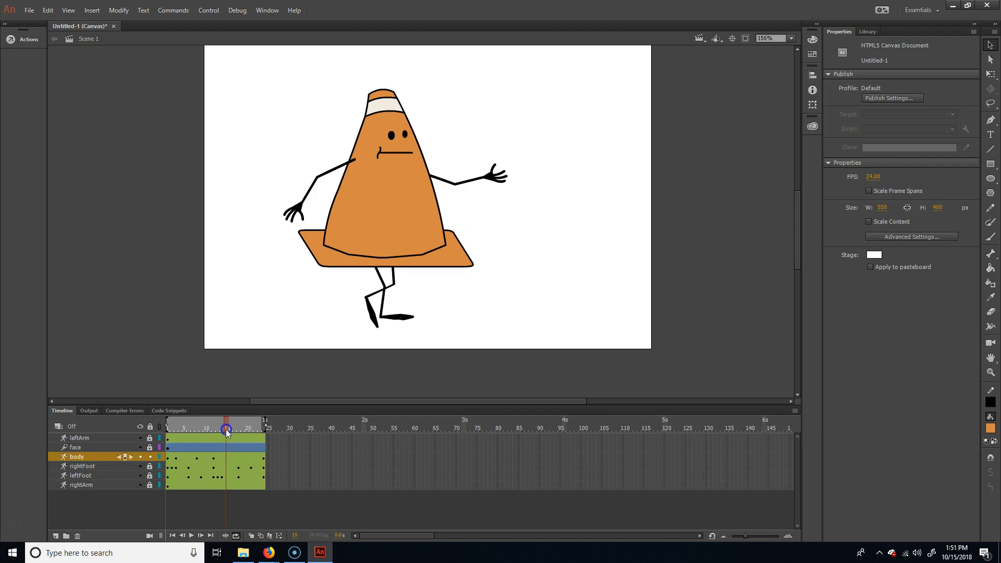
click(407, 209)
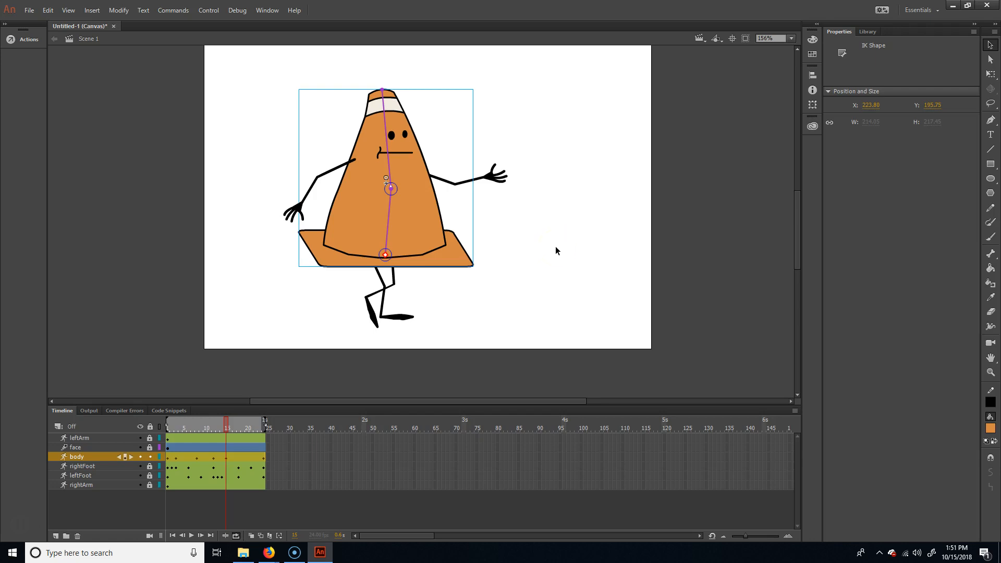
key(Down)
key(Down)
key(Down)
key(Down)
key(Down)
key(Down)
drag(228, 424, 250, 428)
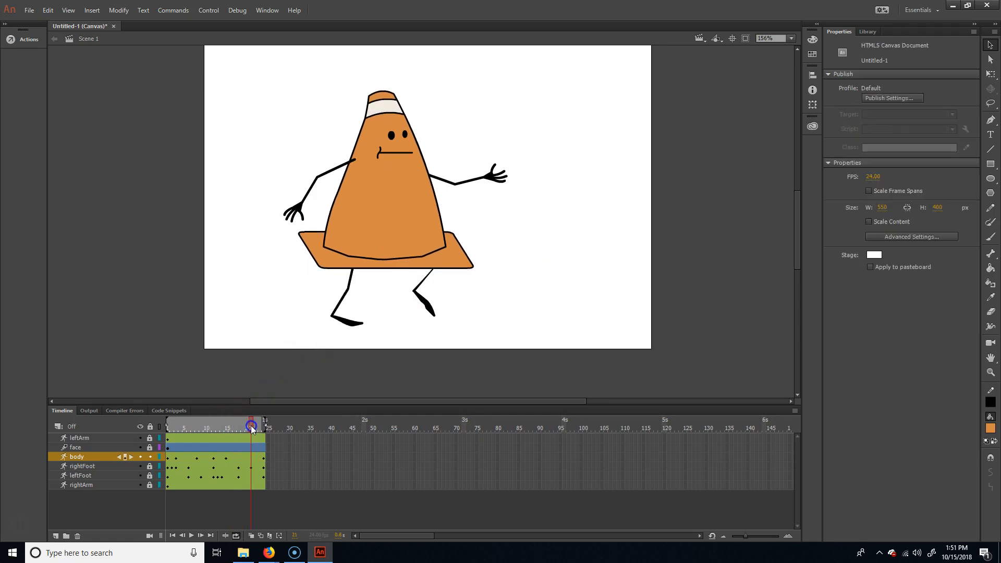
click(398, 180)
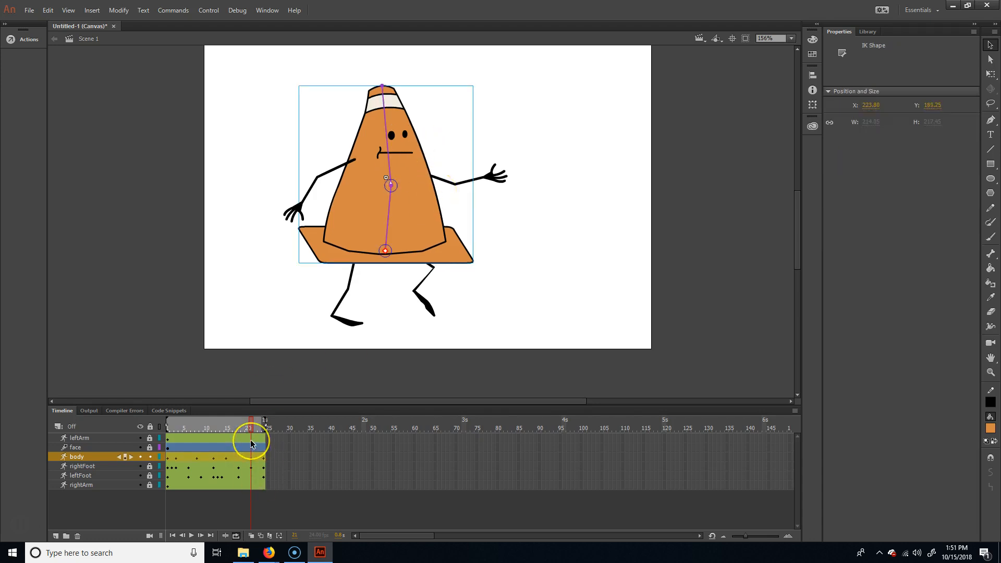
- Play back the walk cycle to check the body's bounce and return to frame 1
key(Return)
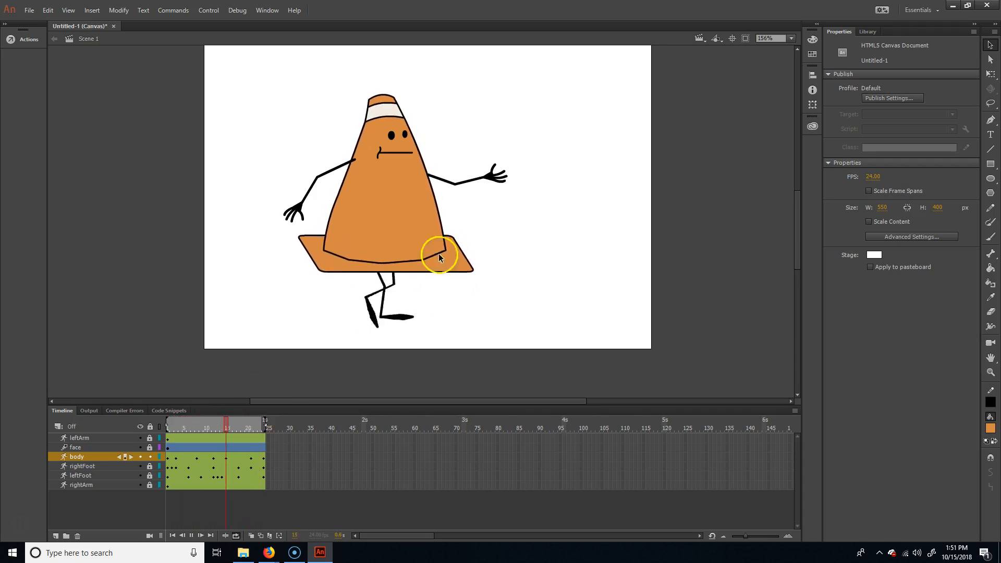
click(424, 307)
drag(208, 425, 160, 426)
- Compare the body's position at frames 1, 3 and 8
click(398, 205)
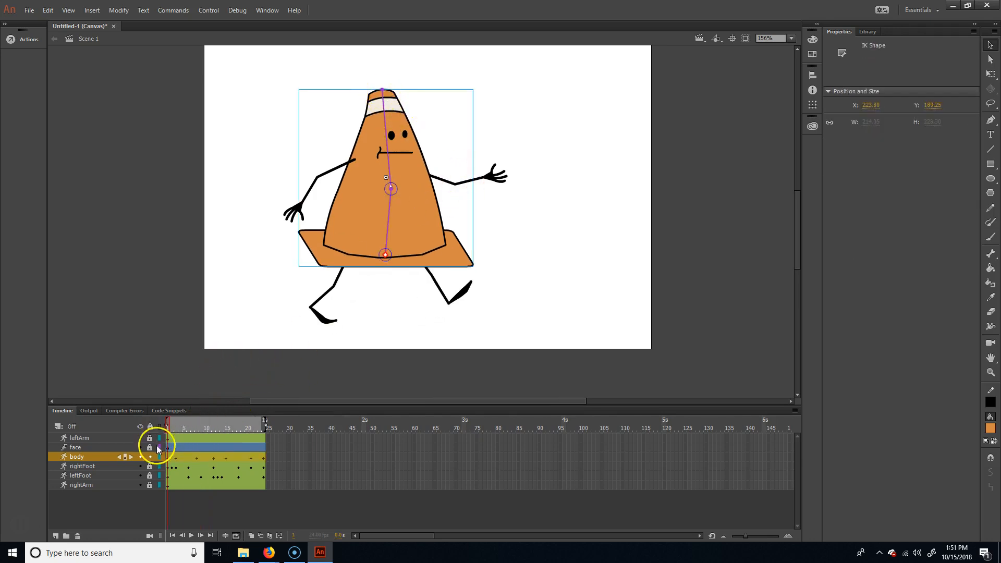
drag(170, 429, 175, 433)
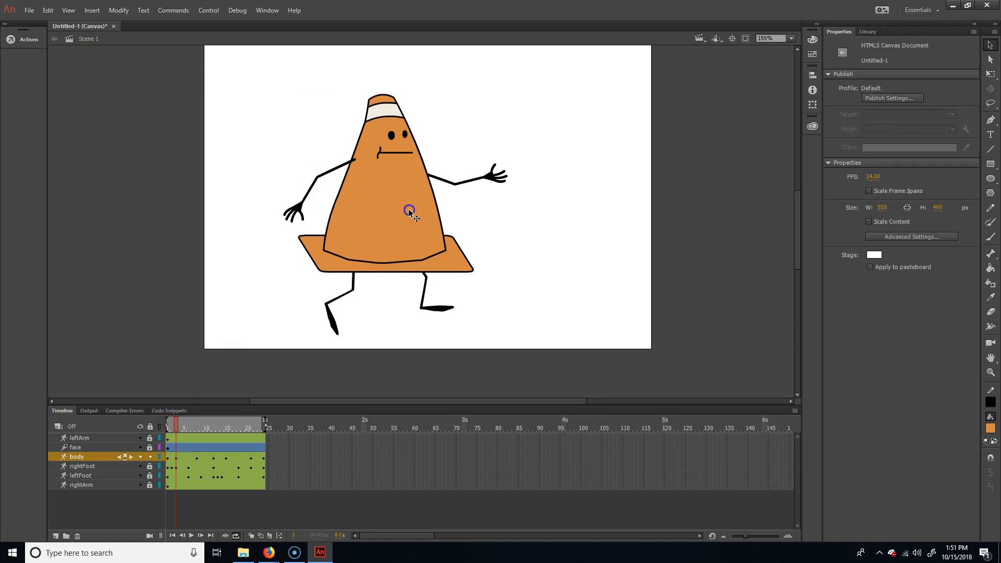
click(394, 205)
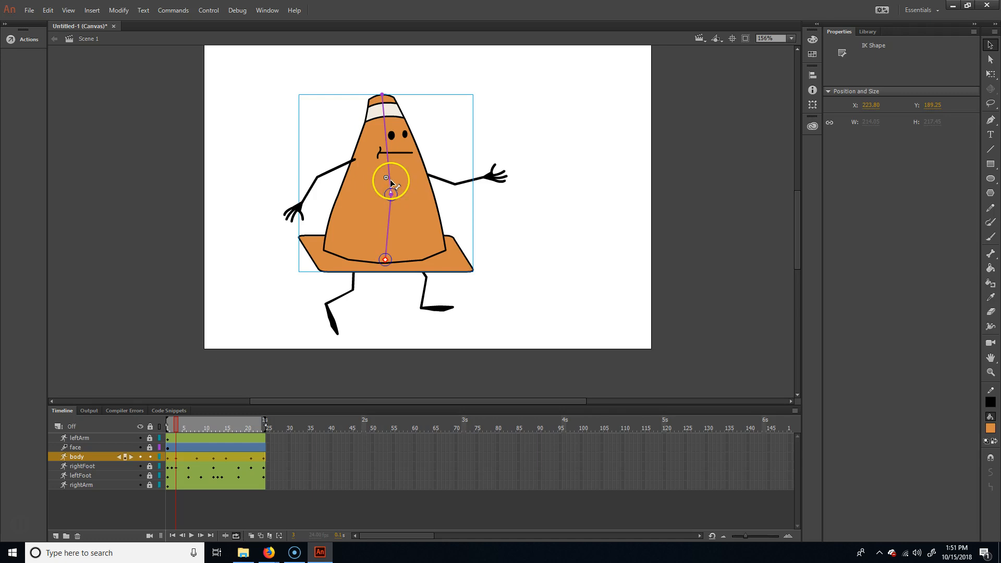
drag(387, 180, 385, 177)
mouse_move(177, 425)
mouse_down()
mouse_move(164, 421)
mouse_move(197, 422)
mouse_up()
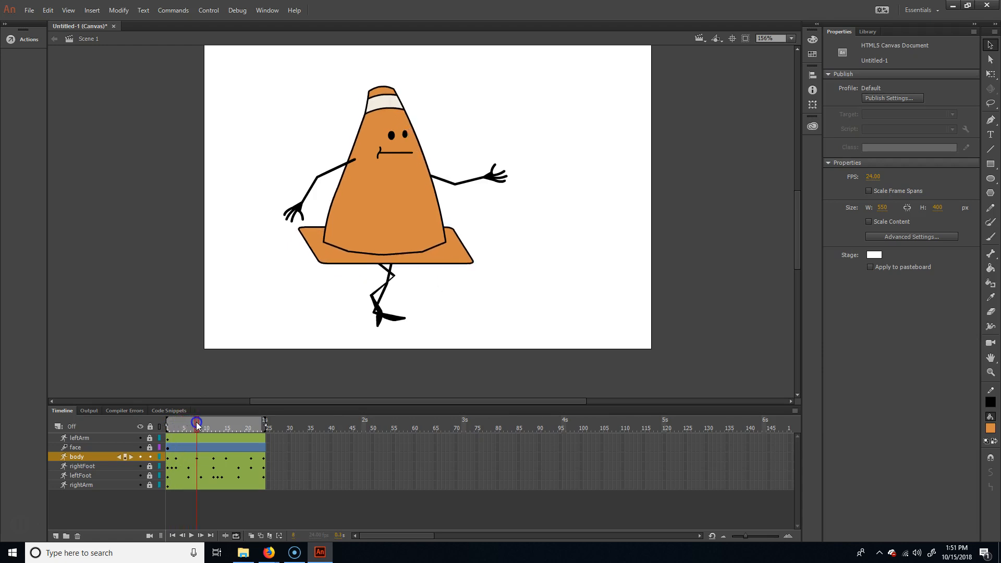
- At frame 3, bend the cone's midsection and tip slightly backward
click(389, 245)
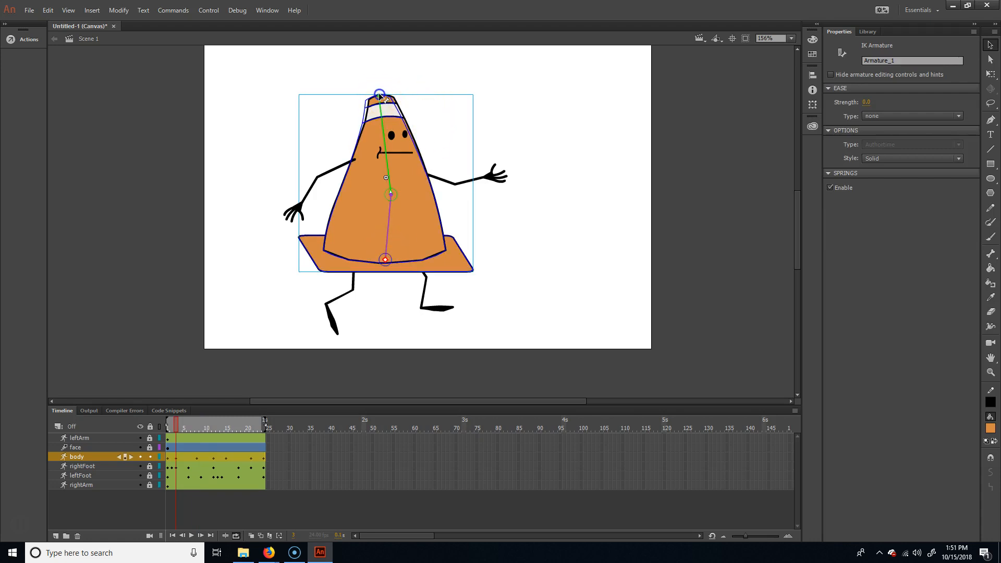
click(379, 96)
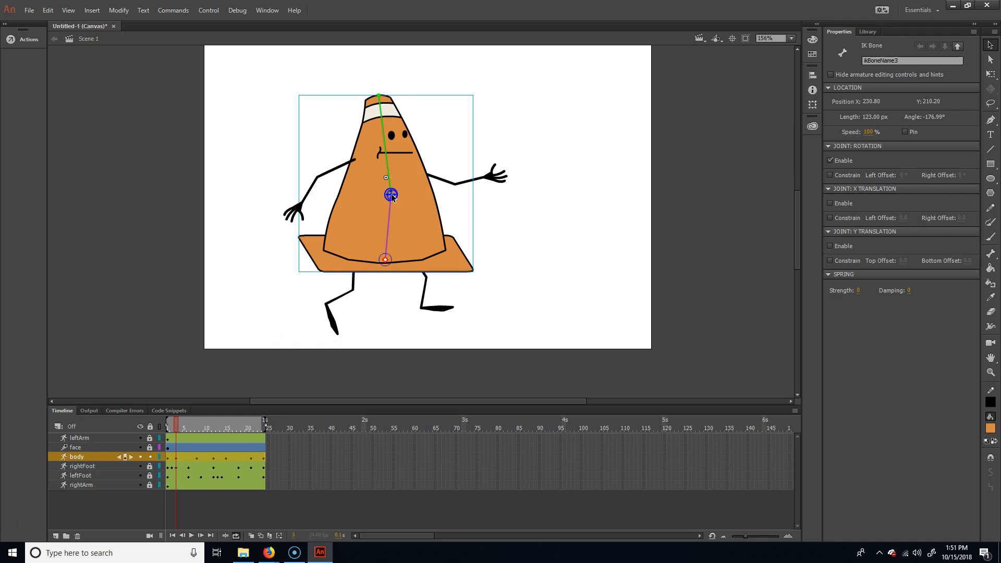
drag(390, 194, 389, 195)
click(170, 428)
- At frame 8, bend the cone's midsection and tip slightly forward
mouse_move(178, 428)
mouse_down()
mouse_move(165, 429)
mouse_move(198, 428)
mouse_up()
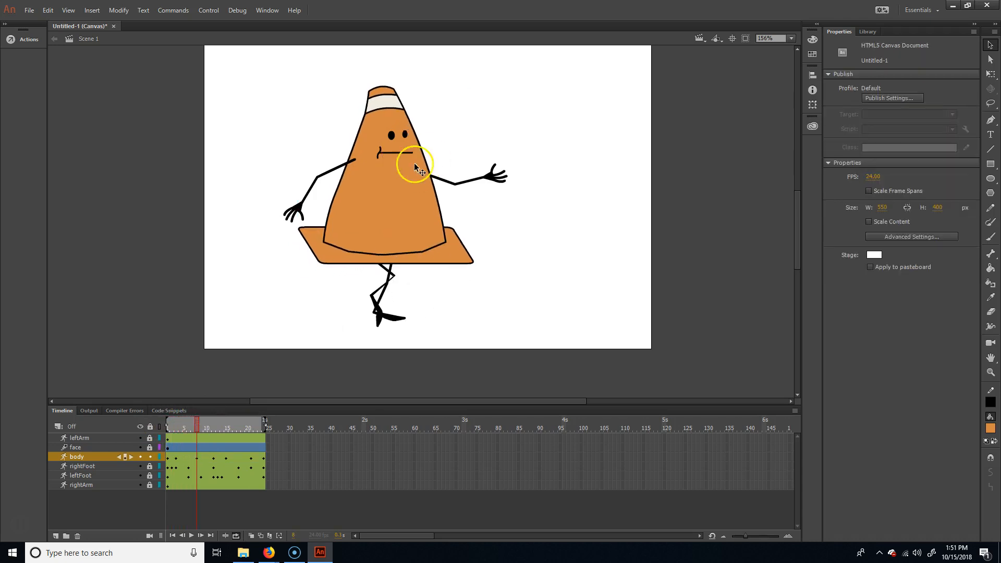
click(403, 215)
drag(393, 185, 392, 180)
drag(389, 86, 395, 88)
- At frame 3, move the cone's tip slightly forward to reduce its backward lean
drag(194, 431, 177, 421)
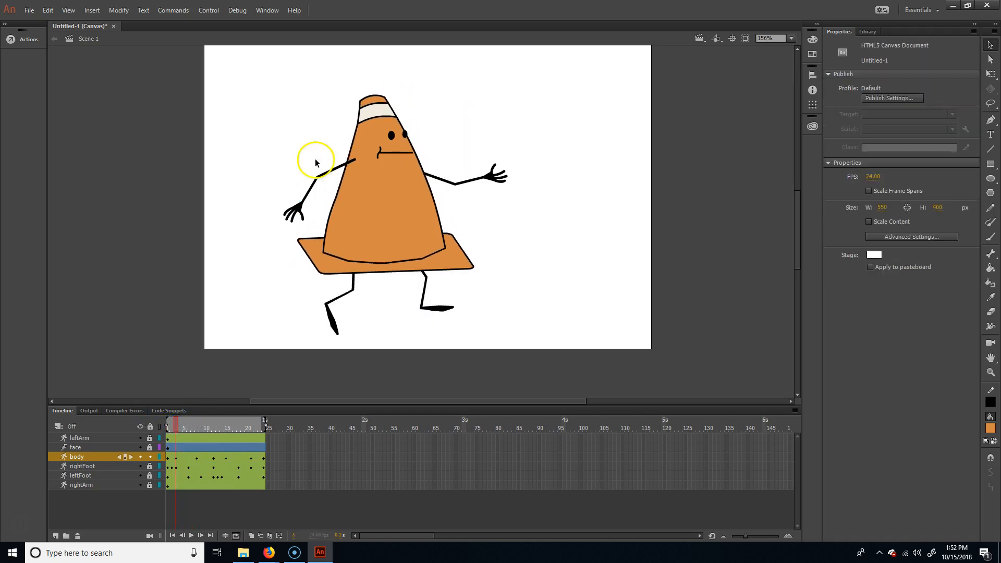
click(375, 115)
drag(374, 95, 378, 95)
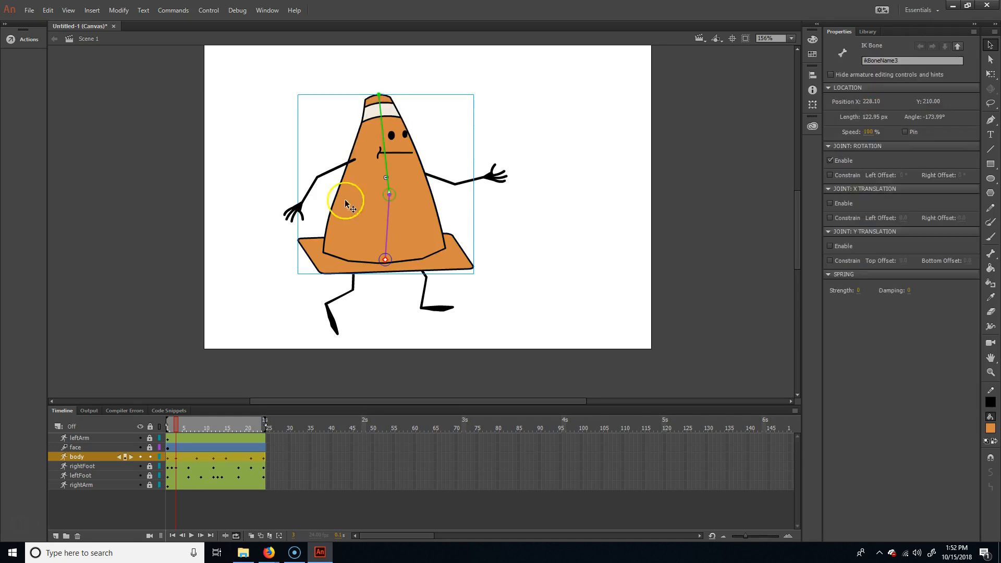
click(172, 418)
- At frame 8, move the cone's tip slightly back to soften its forward lean
drag(176, 421, 197, 422)
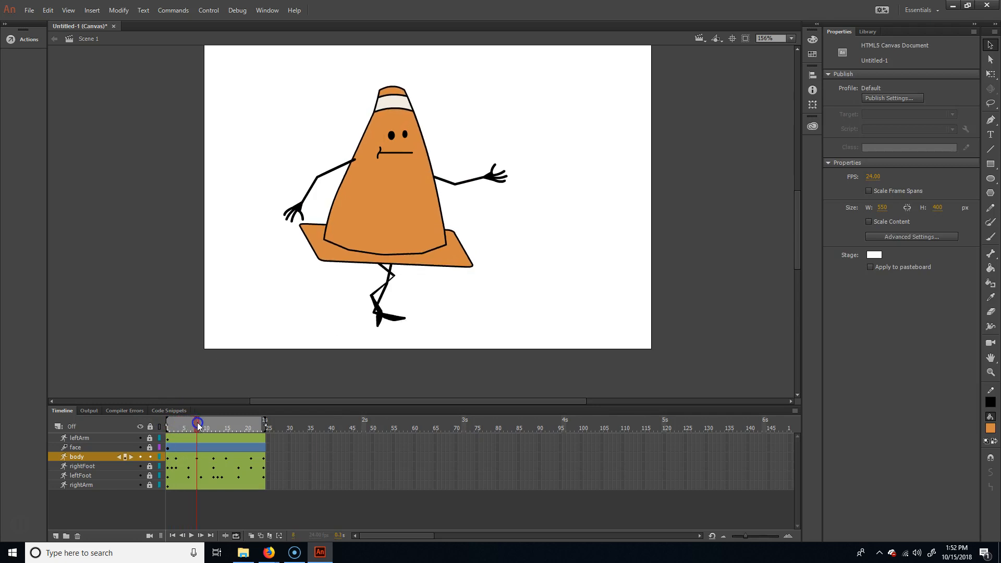
click(404, 183)
click(395, 90)
drag(396, 91, 387, 89)
- At frame 15, make small adjustments to the bones at the cone's midsection and tip
drag(198, 420, 225, 431)
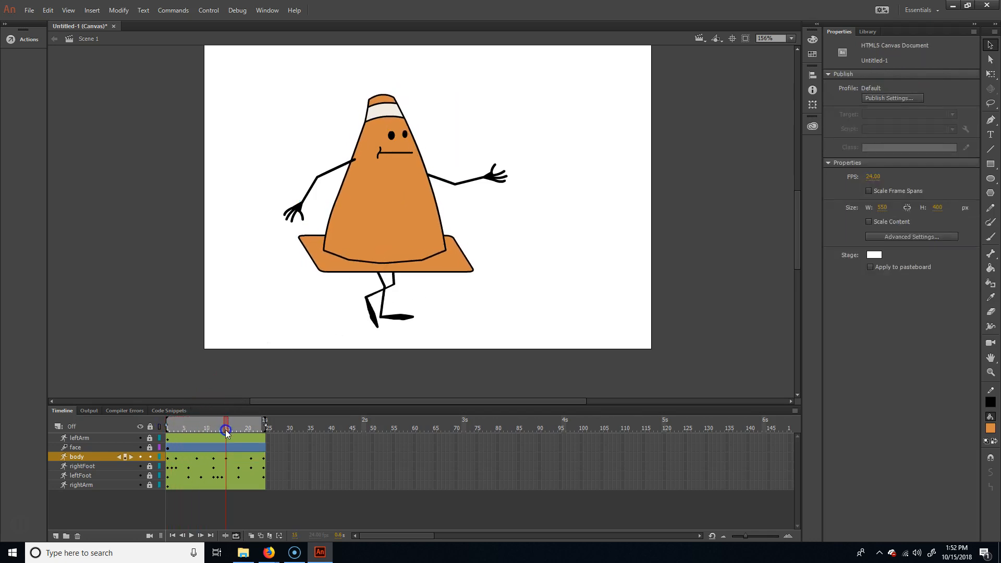
click(407, 223)
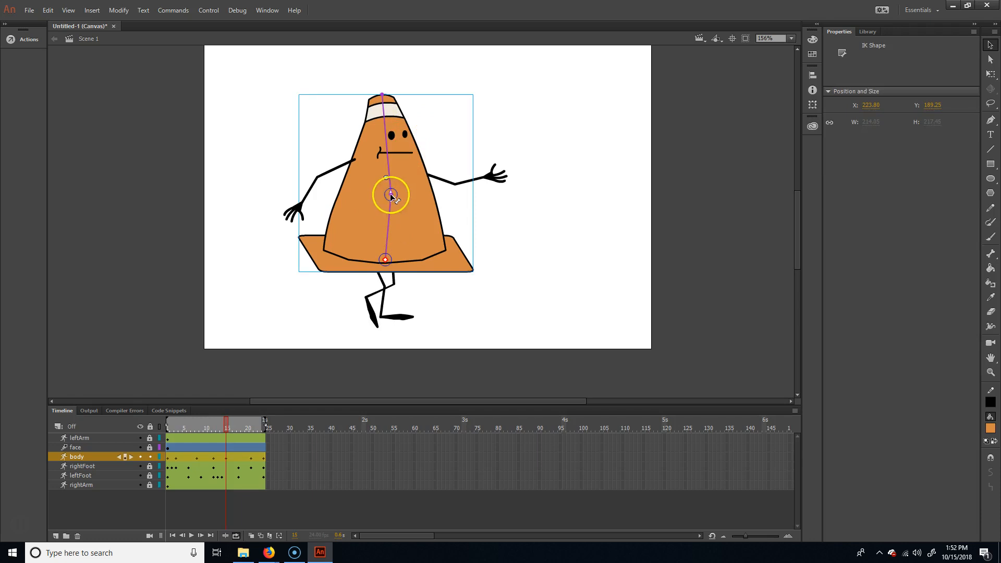
drag(390, 196, 390, 196)
drag(382, 94, 382, 93)
- At frame 21, bend the cone's midsection slightly forward and its tip slightly back
drag(227, 424, 251, 424)
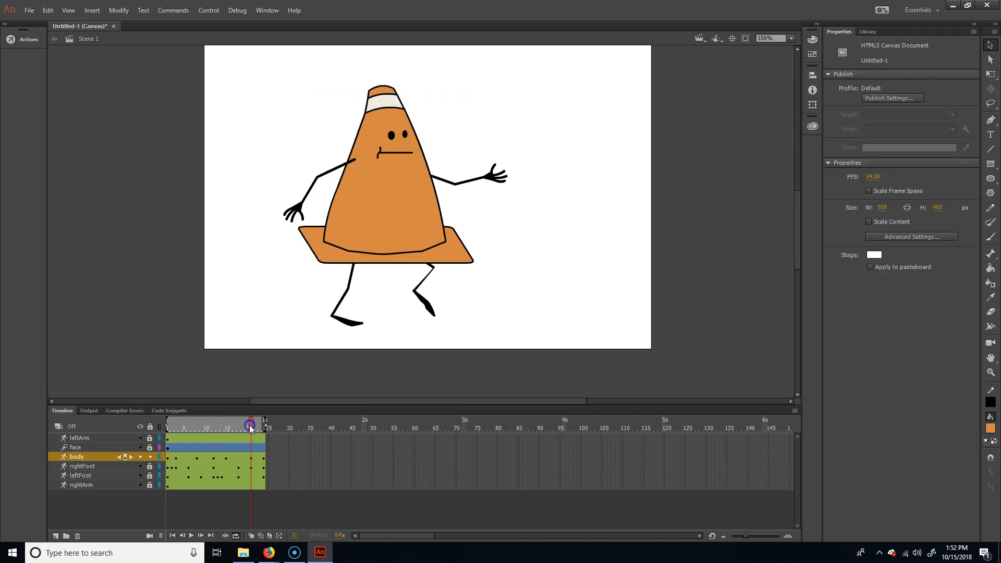
click(374, 194)
drag(391, 185, 393, 186)
click(387, 88)
drag(384, 86, 379, 86)
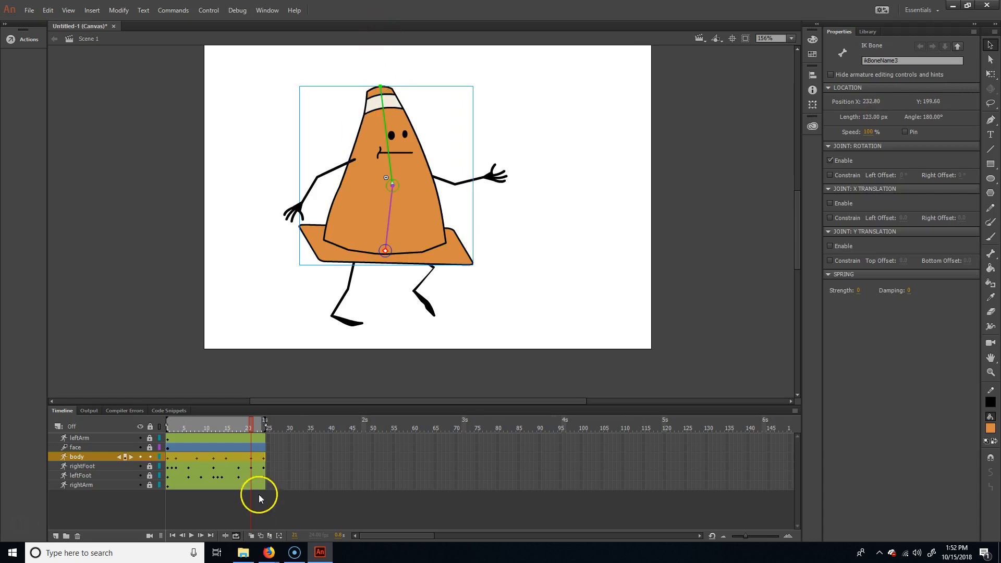
- Play back the walk cycle to check how the cone body bends
click(262, 426)
key(Return)
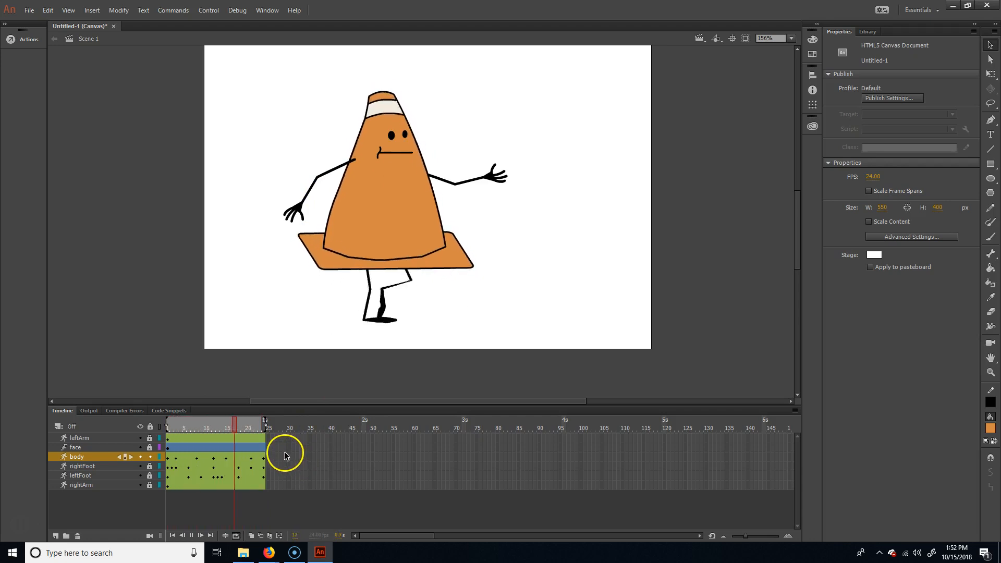
click(187, 426)
- At frame 3, nudge the cone's tip slightly further forward to make the bend subtler
mouse_move(187, 426)
mouse_down()
mouse_move(159, 428)
mouse_move(266, 426)
mouse_move(138, 426)
mouse_move(187, 422)
mouse_move(178, 421)
mouse_up()
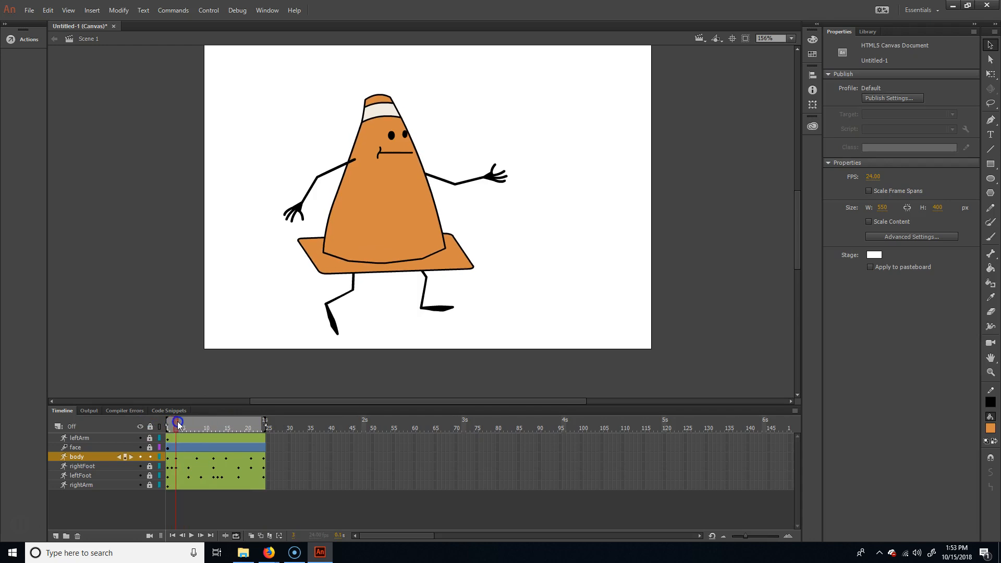
click(395, 206)
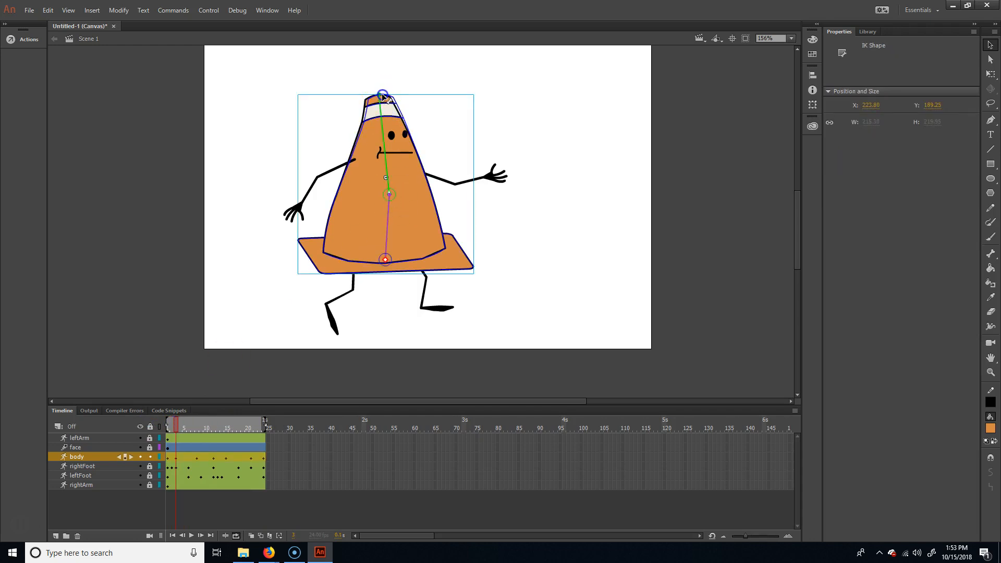
click(382, 97)
- Replay the walk cycle to check the softened body bend, and return to frame 1
click(217, 434)
click(138, 421)
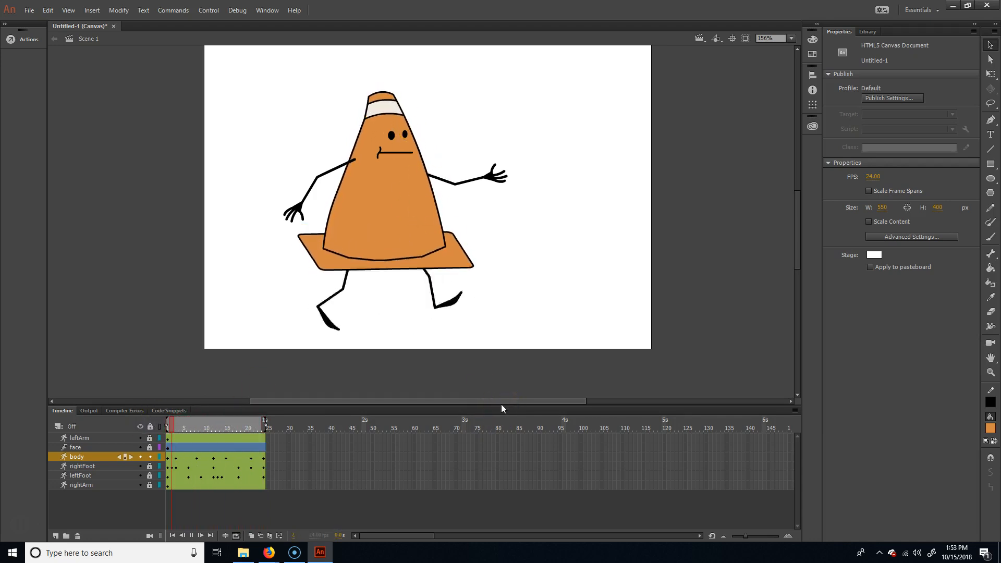
key(Return)
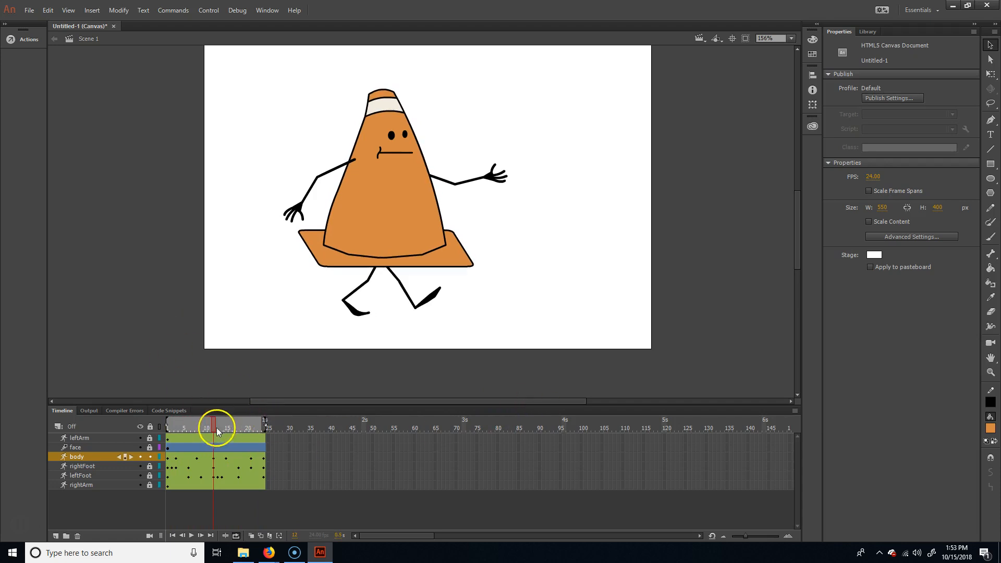
drag(218, 431, 152, 436)
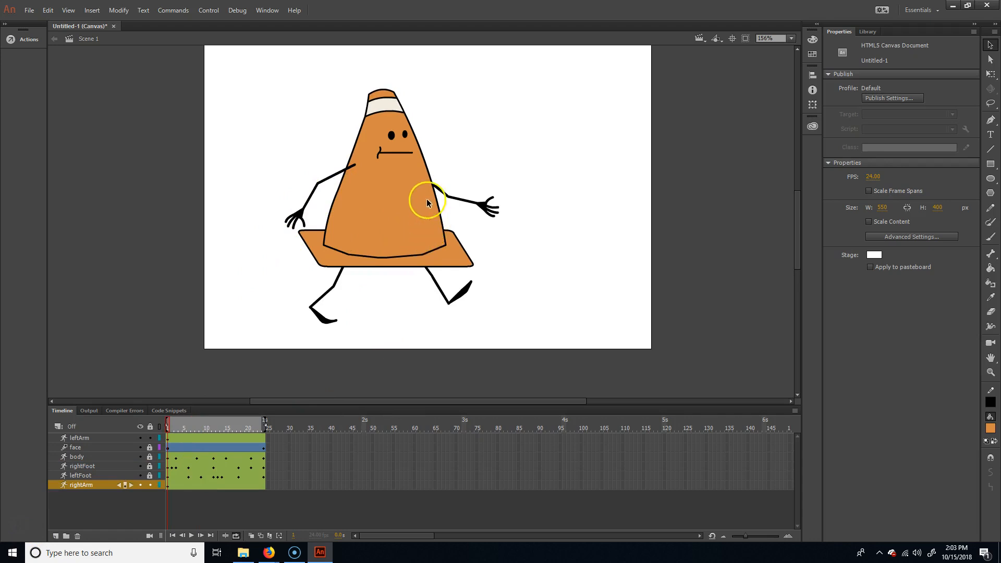
click(333, 173)
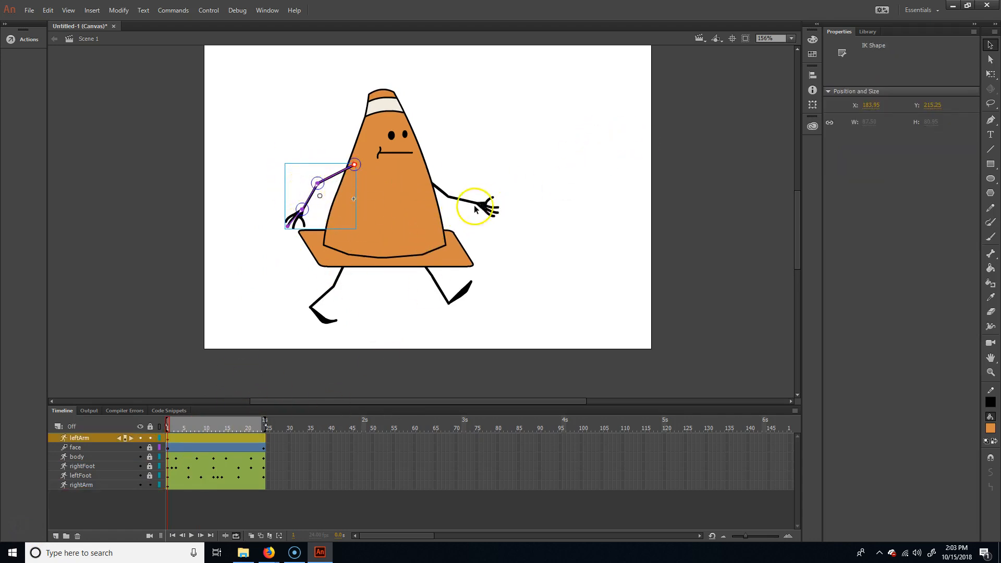
click(524, 243)
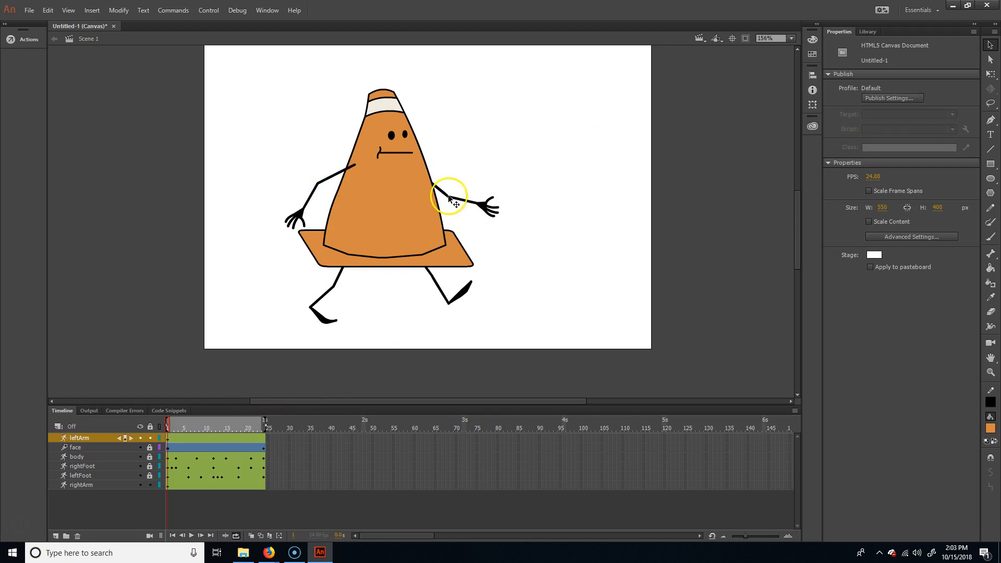
mouse_move(170, 423)
mouse_down()
mouse_move(214, 424)
mouse_move(155, 427)
mouse_move(200, 426)
mouse_move(167, 426)
mouse_up()
click(331, 179)
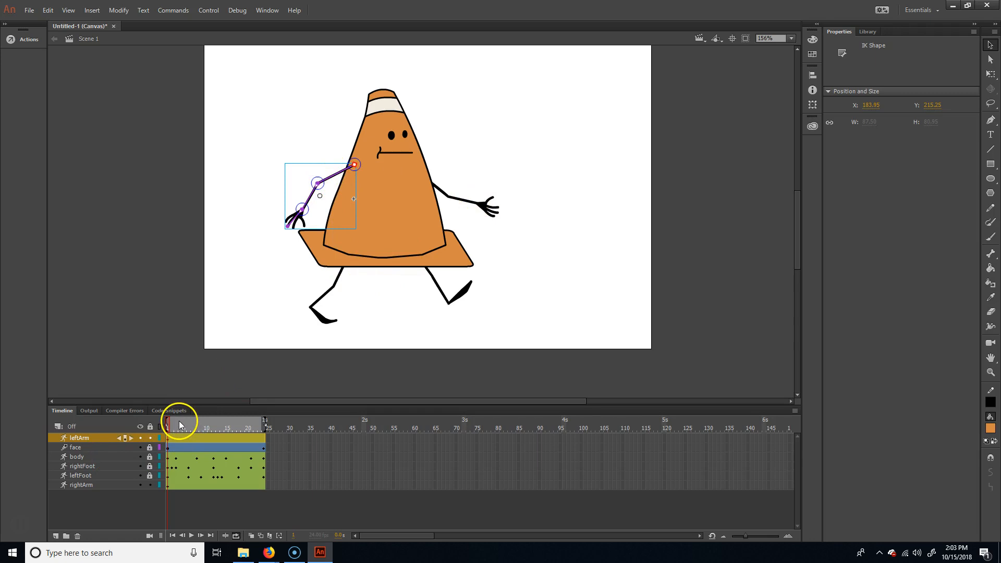
drag(178, 423, 138, 427)
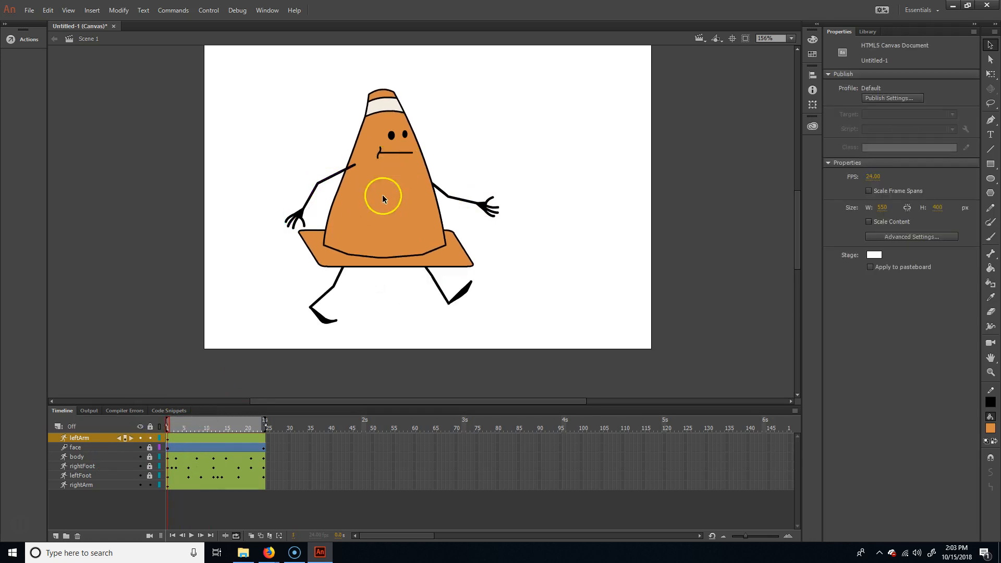
- Insert a pose at frame 12 for both the left arm and the right arm
drag(212, 420, 218, 442)
click(210, 437)
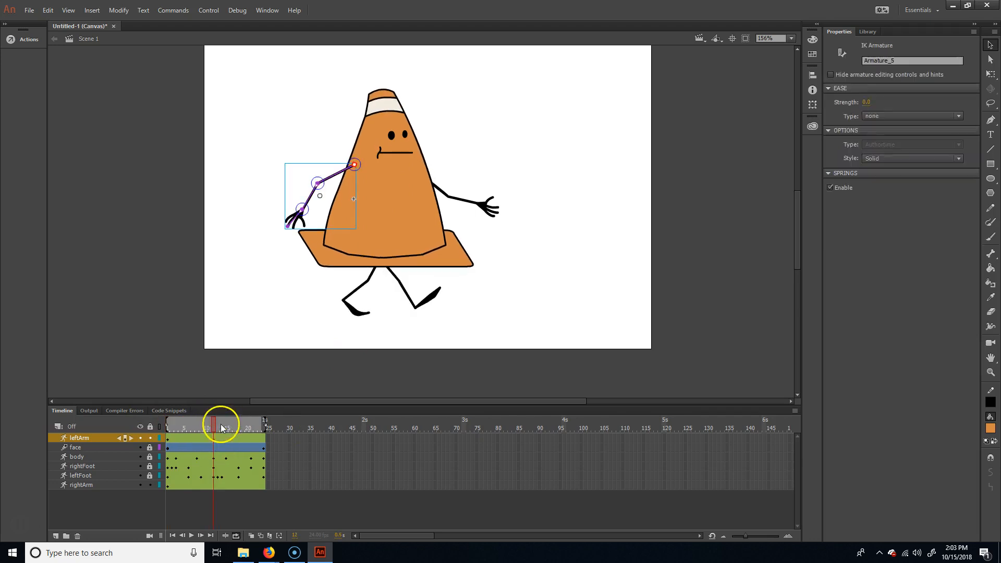
click(214, 486)
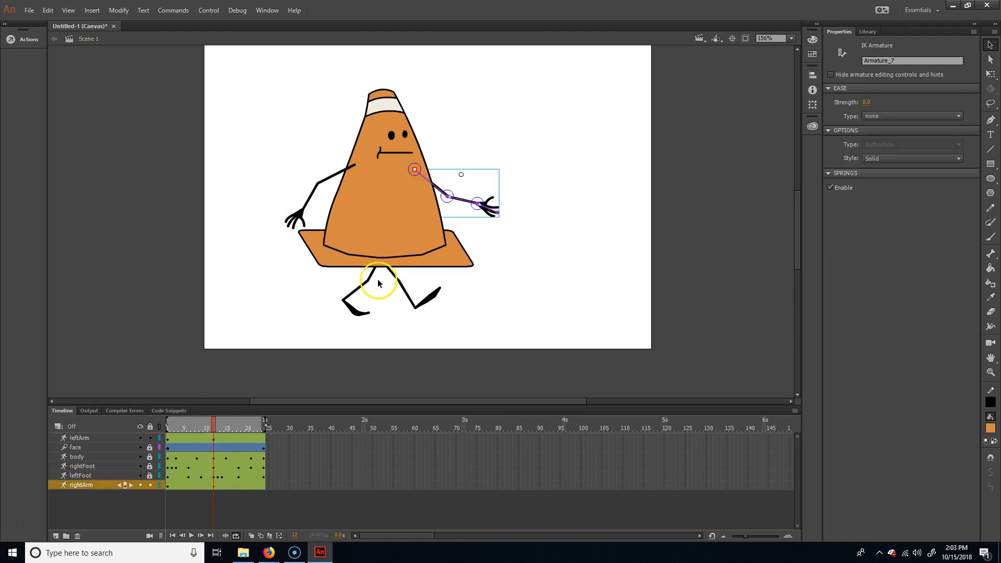
- At frame 1, move the left arm's shoulder toward the middle of the body and swing the arm forward
drag(208, 427, 167, 427)
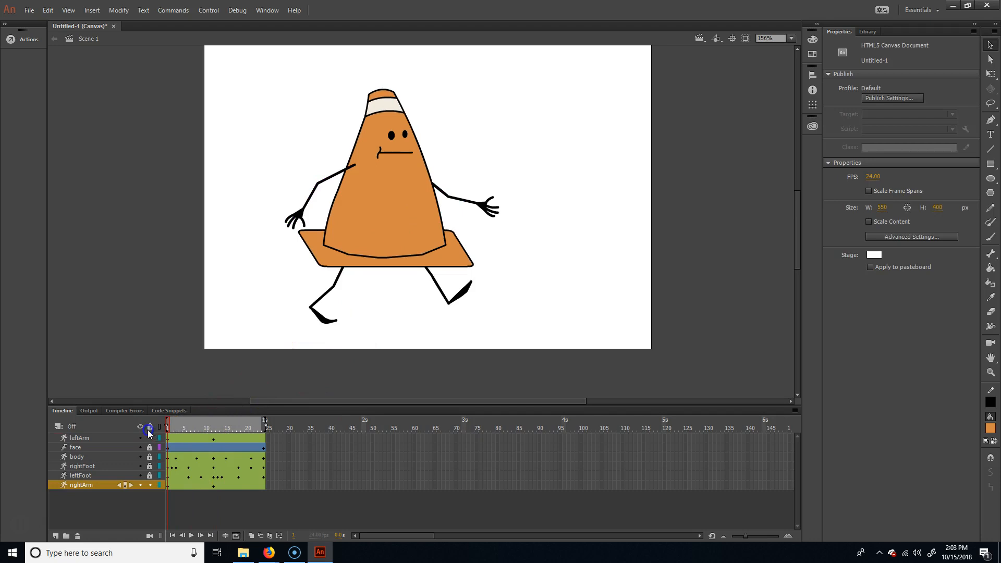
click(335, 175)
key(Right)
key(Right)
key(Right)
key(Right)
key(Right)
key(Right)
key(Right)
key(Right)
key(Right)
key(Right)
key(Right)
key(Right)
key(Right)
key(Right)
key(Right)
key(Right)
key(Right)
key(Right)
key(Right)
key(Right)
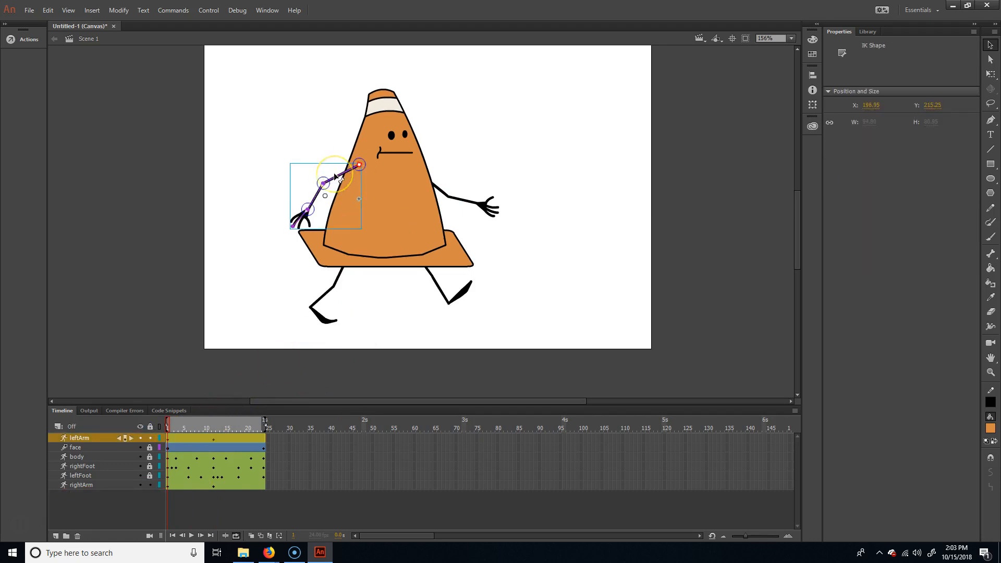
key(Right)
key(Right)
key(Right)
key(Right)
key(Right)
key(Right)
key(Right)
key(Right)
key(Right)
key(Right)
key(Right)
key(Right)
key(Right)
key(Right)
key(Right)
key(Right)
key(Right)
key(Right)
key(Right)
key(Right)
drag(384, 173, 437, 193)
key(shift+Left)
key(shift+Left)
key(shift+Left)
key(shift+Down)
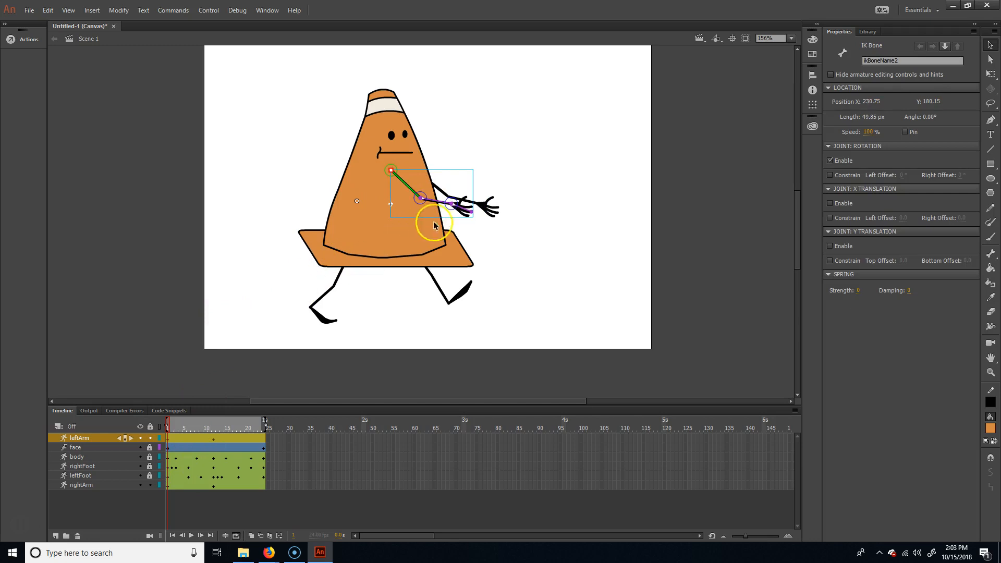
- At frame 1, move the right arm's shoulder back behind the body and swing the arm backward
click(491, 205)
key(shift+Left)
key(shift+Left)
key(shift+Left)
key(shift+Left)
key(shift+Left)
key(shift+Left)
key(shift+Left)
key(shift+Left)
key(shift+Left)
key(shift+Left)
key(shift+Left)
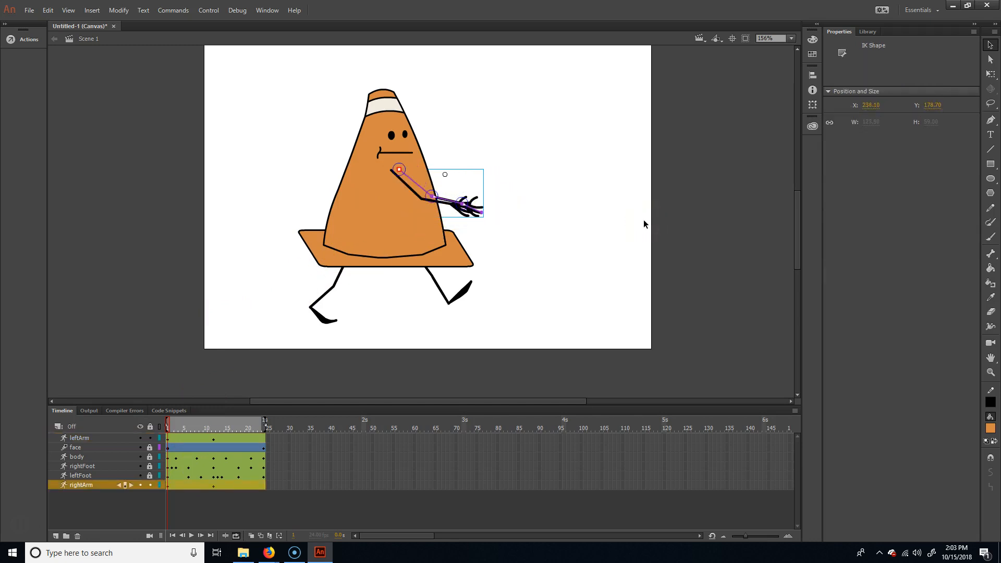
key(shift+Right)
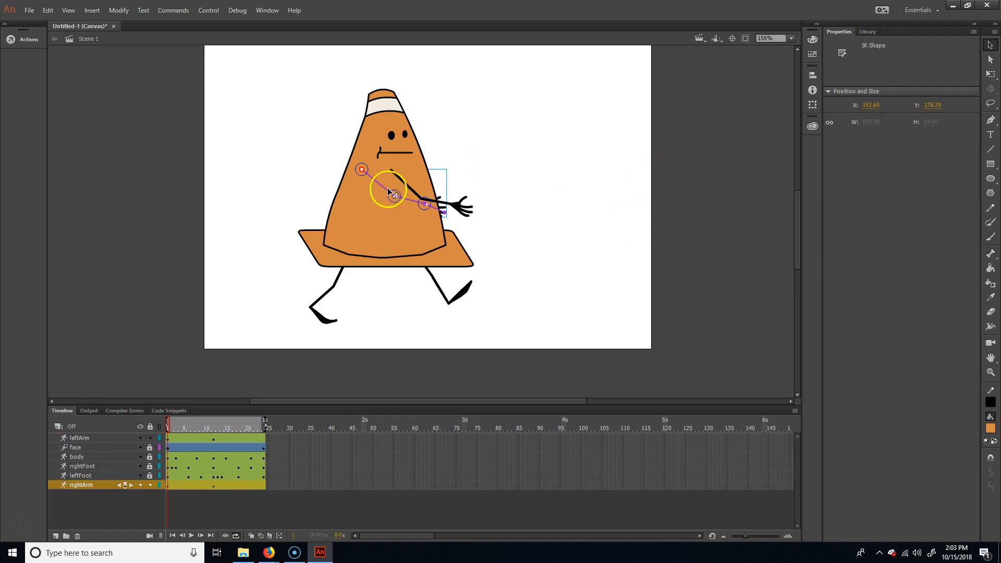
drag(369, 197, 320, 189)
drag(179, 427, 145, 436)
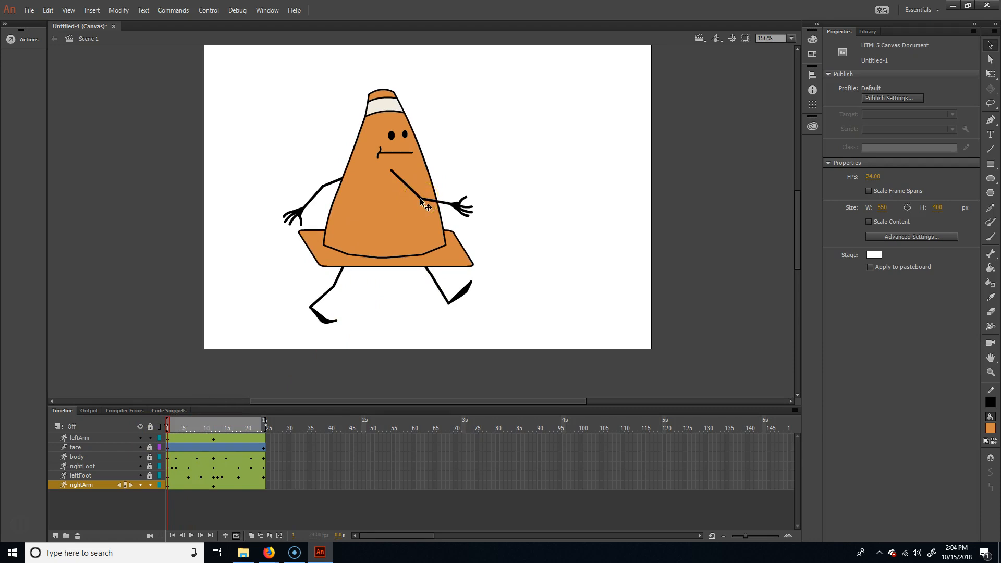
- Copy the left arm's pose from frame 1 and paste it at frame 24
mouse_move(176, 427)
mouse_down()
mouse_move(216, 424)
mouse_move(154, 429)
mouse_move(221, 424)
mouse_move(135, 430)
mouse_move(213, 427)
mouse_move(167, 430)
mouse_up()
click(264, 424)
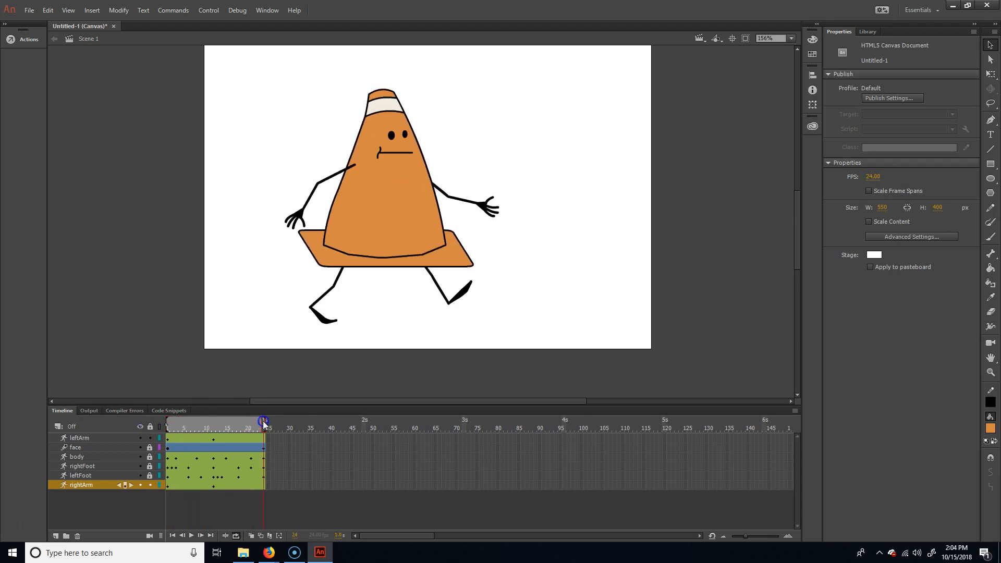
click(175, 440)
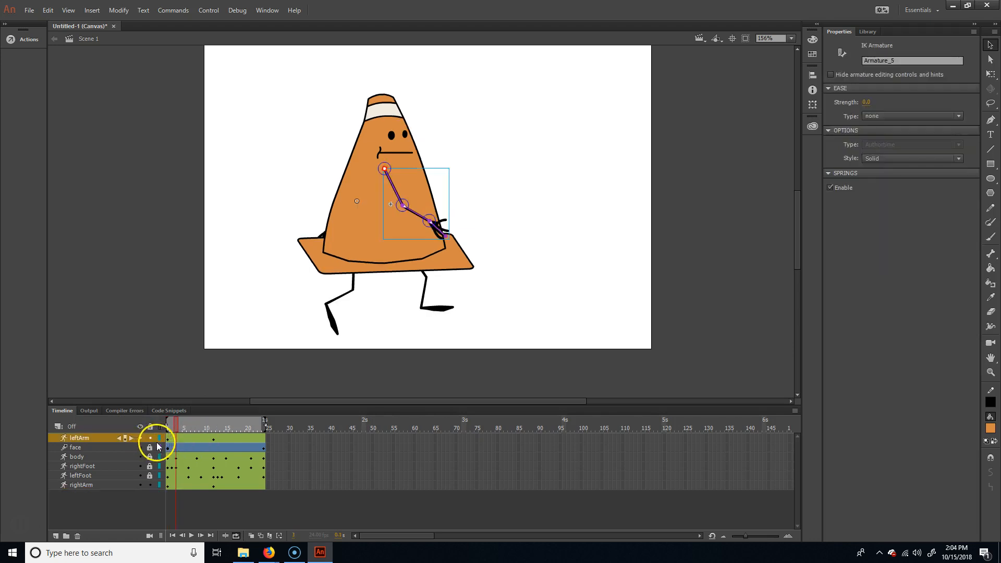
key(comma)
click(166, 441)
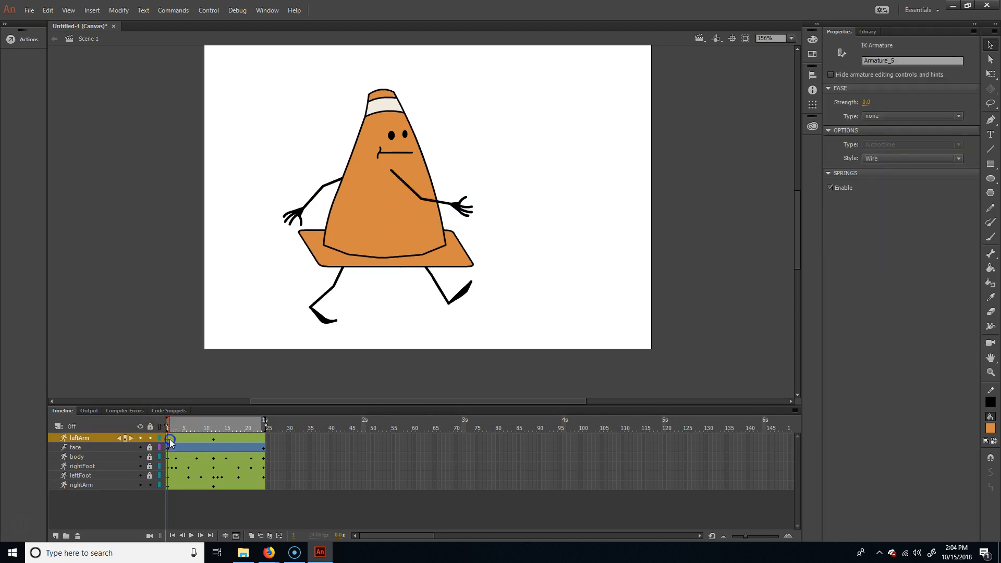
right_click(171, 443)
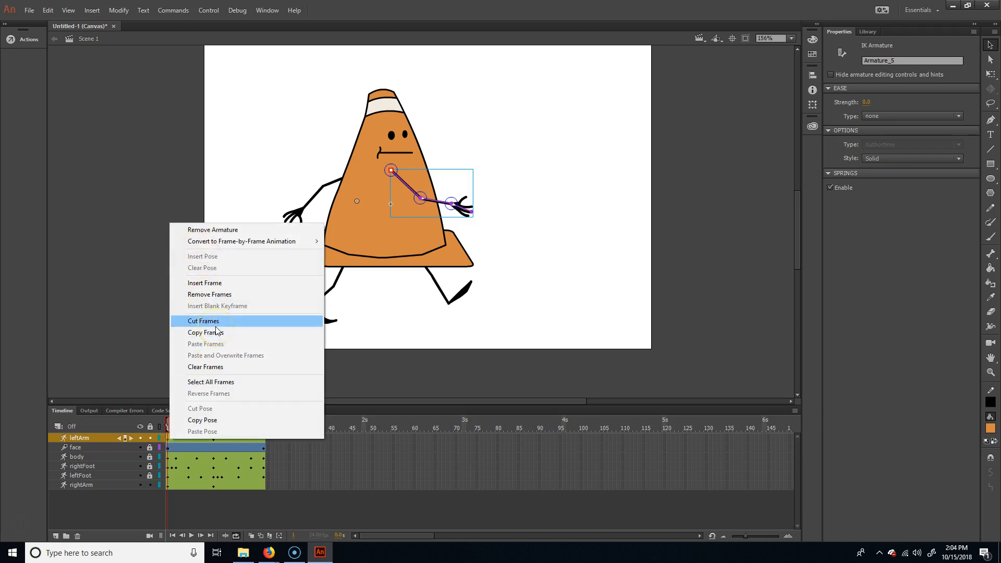
click(209, 420)
click(262, 441)
right_click(263, 440)
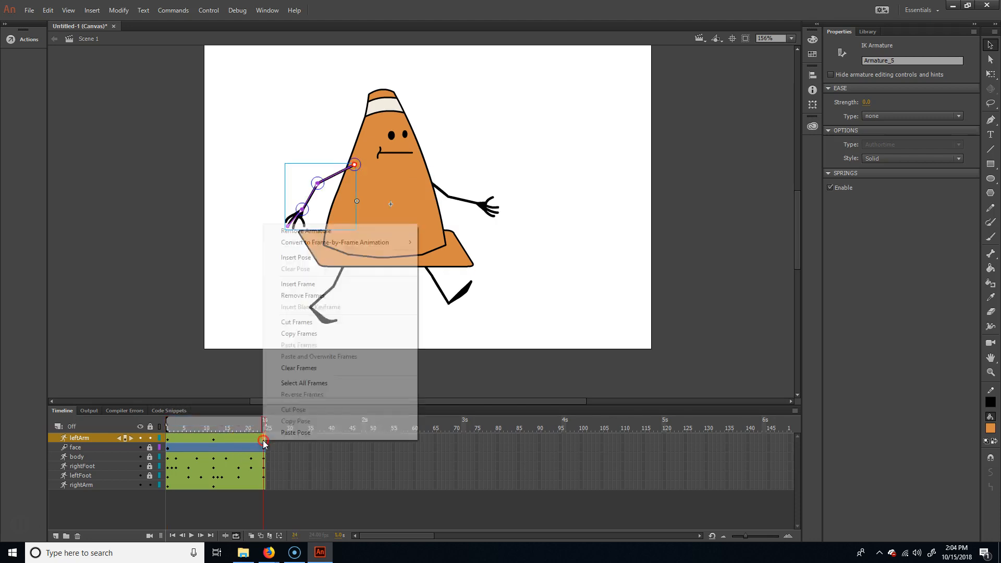
click(302, 432)
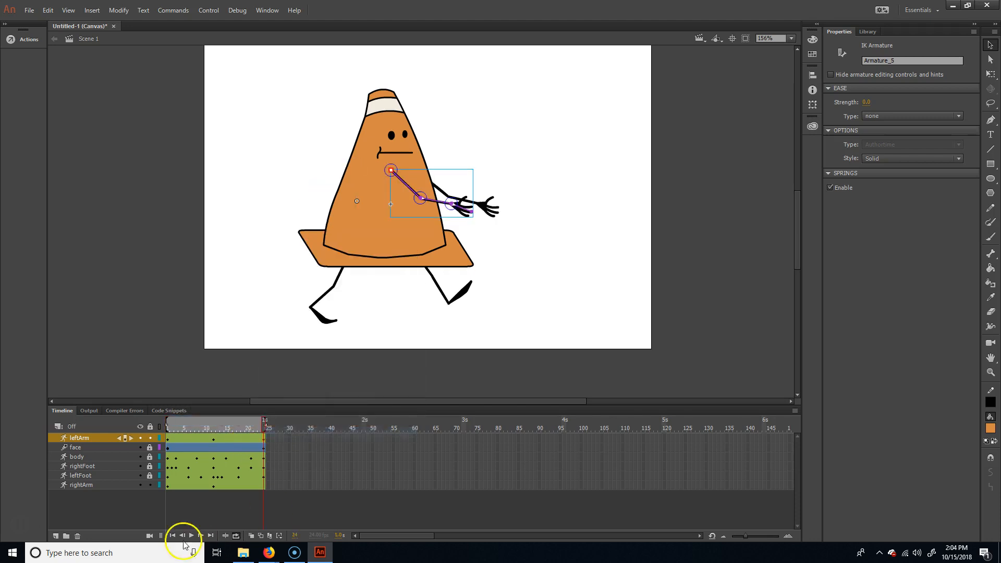
- Copy the right arm's pose from frame 1 to frame 24 and play back the walk cycle
click(168, 485)
right_click(168, 486)
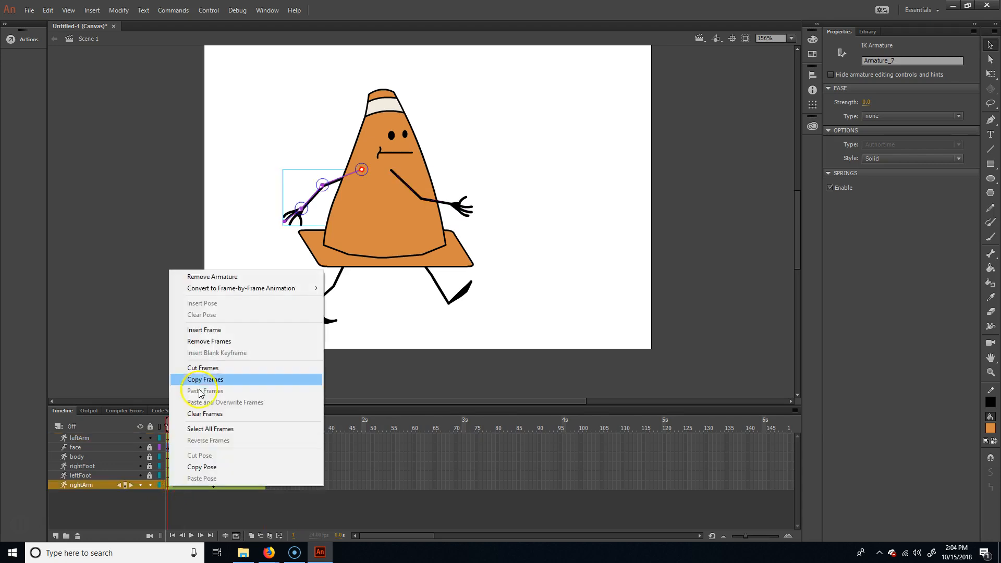
click(223, 467)
click(263, 486)
right_click(264, 487)
click(296, 480)
drag(252, 419, 108, 429)
key(Return)
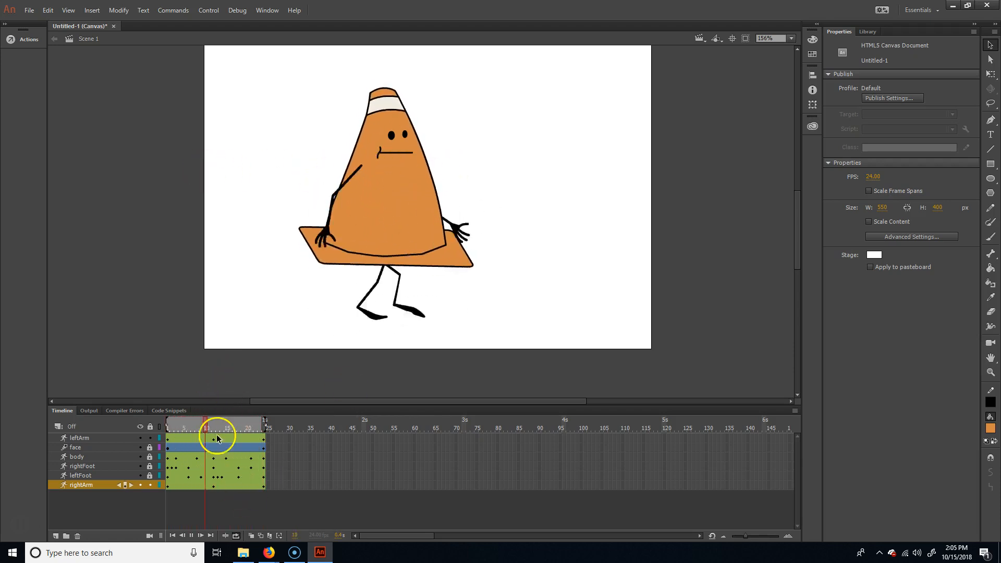
- Stop the playback and lower the left and right arms at frame 3 to follow the body's dip
click(191, 536)
click(204, 426)
drag(203, 426, 159, 431)
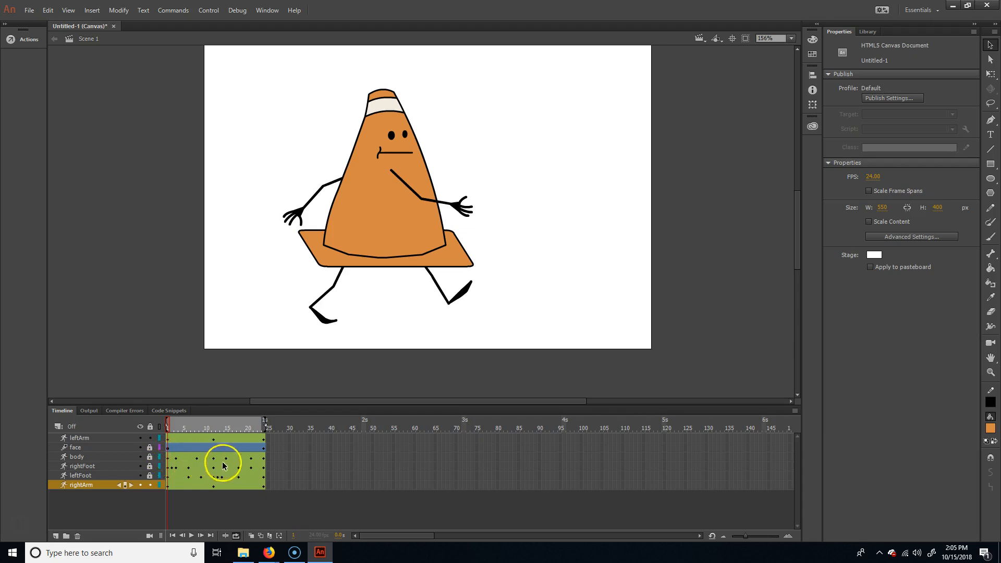
click(177, 429)
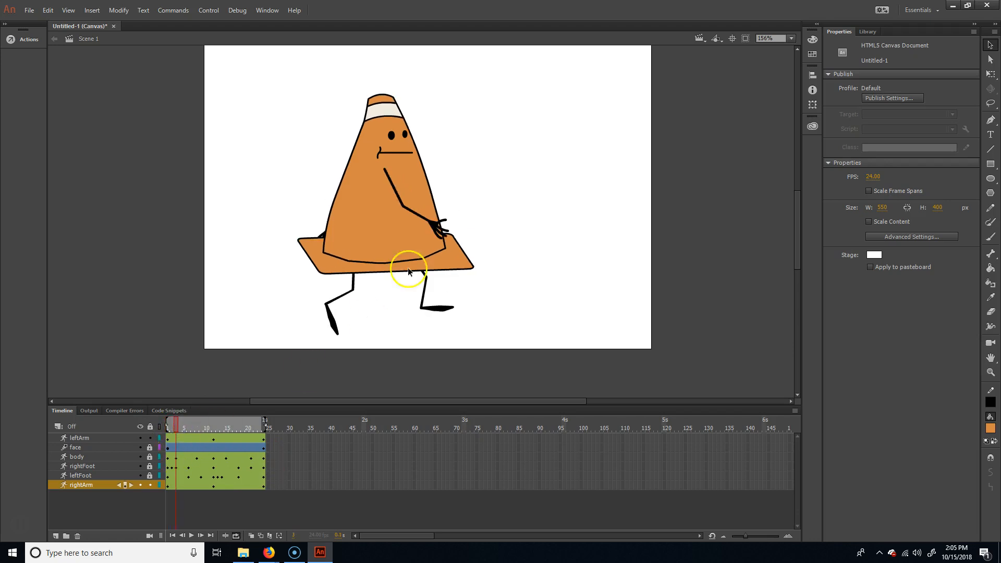
click(417, 214)
key(shift+Down)
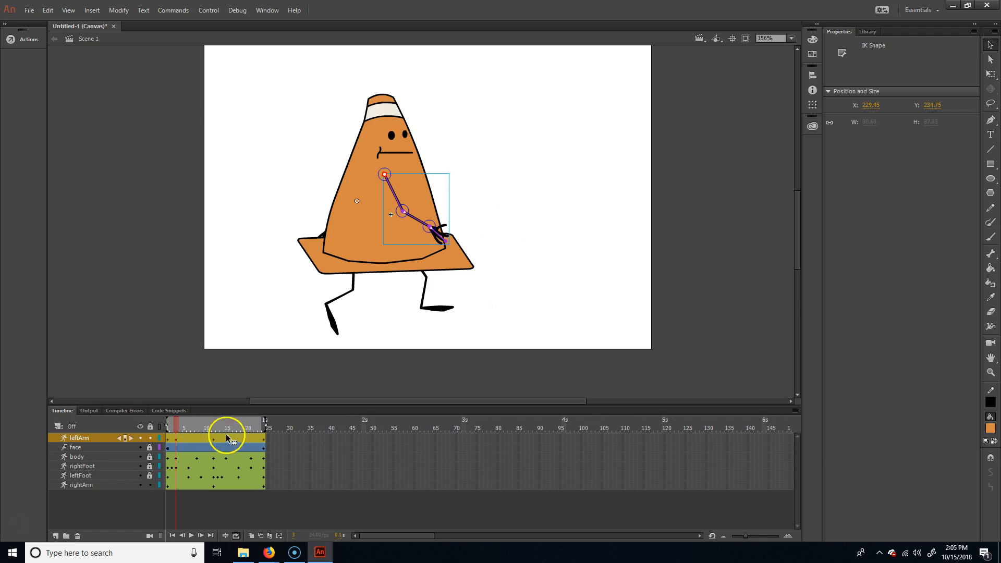
click(84, 485)
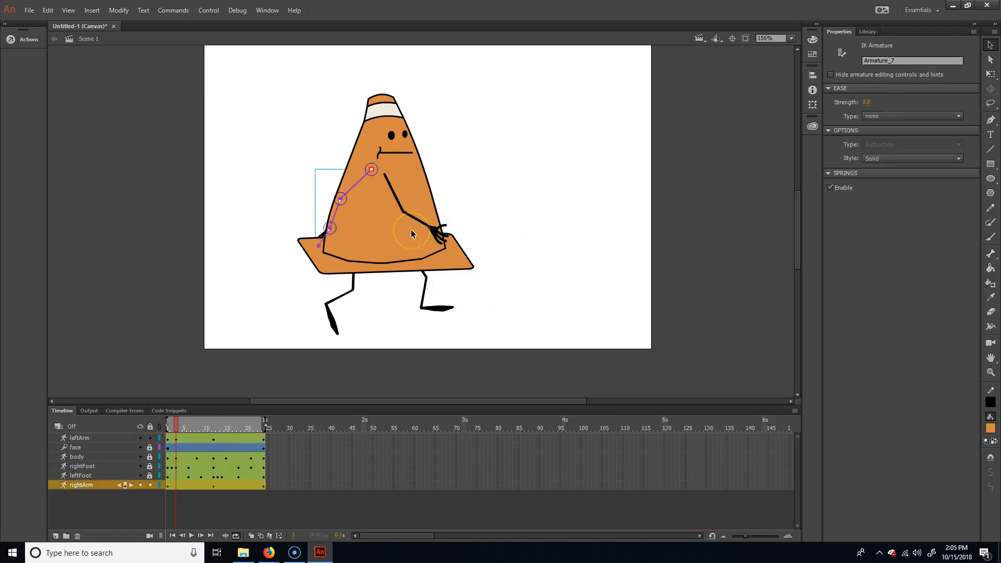
key(shift+Down)
- At frame 8, keyframe the right and left arms at the height of the raised body
mouse_move(189, 428)
mouse_down()
mouse_move(161, 424)
mouse_move(198, 420)
mouse_up()
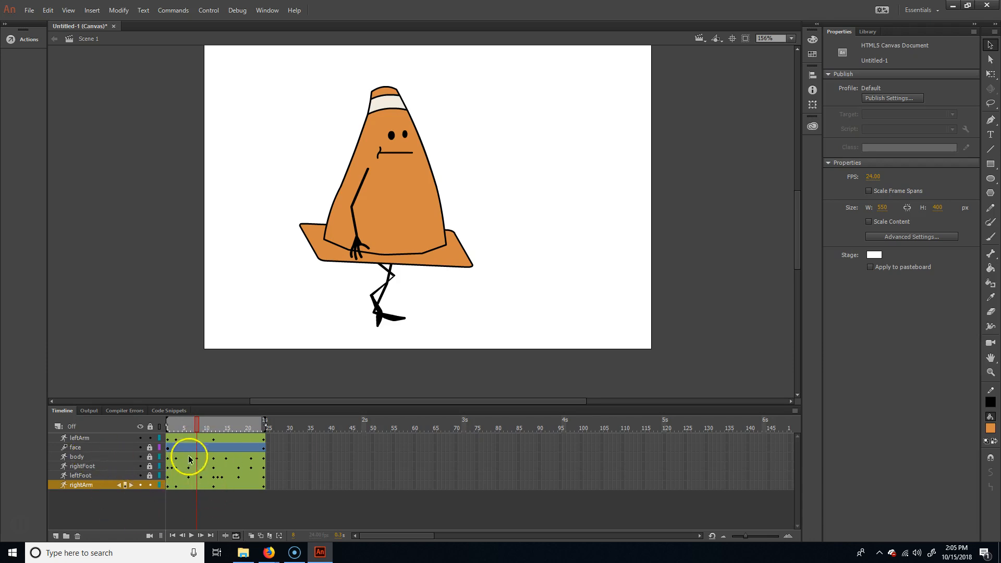
click(83, 485)
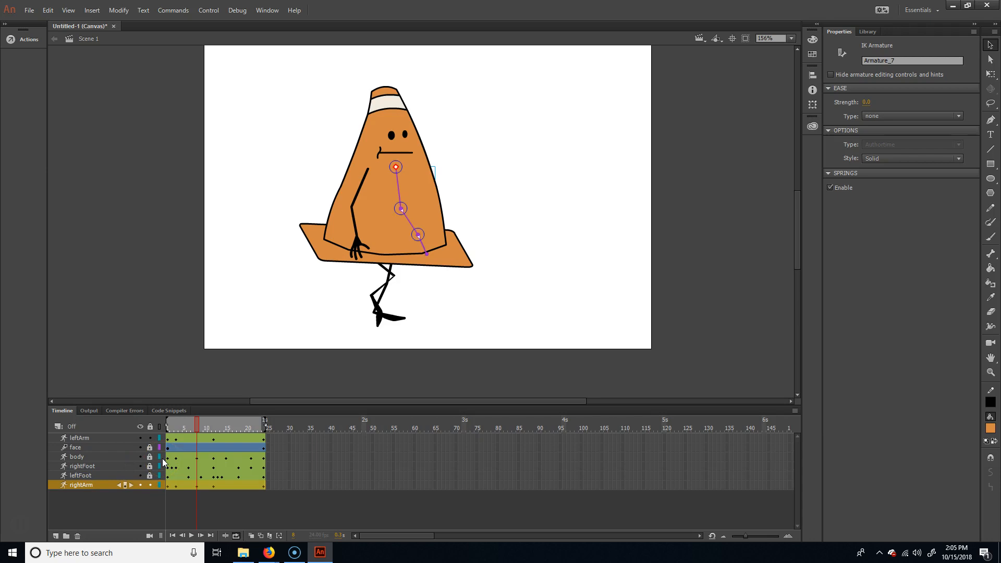
click(86, 437)
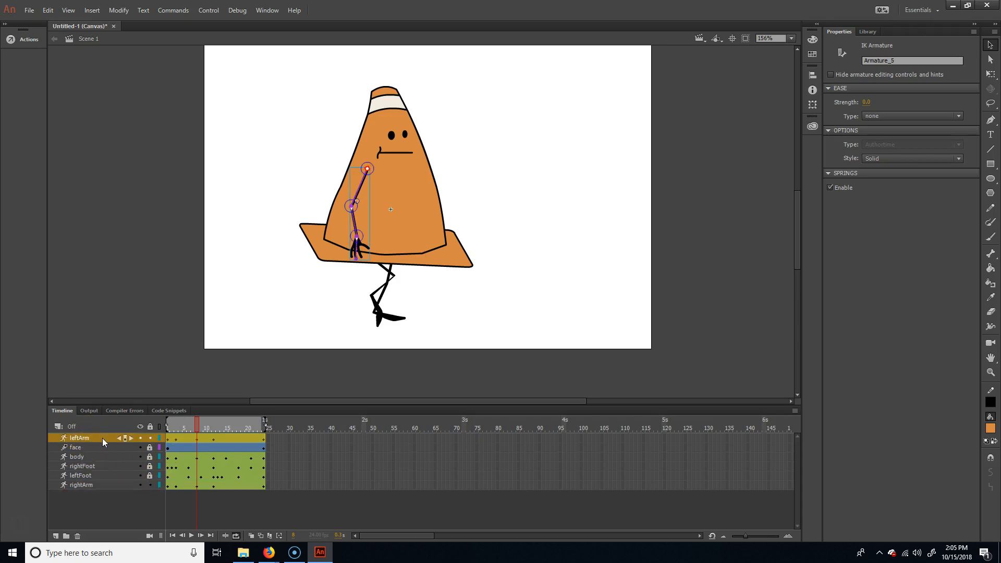
- At frame 15, lower the left arm and the right arm to match the body's second dip
mouse_move(198, 420)
mouse_down()
mouse_move(168, 426)
mouse_move(191, 432)
mouse_up()
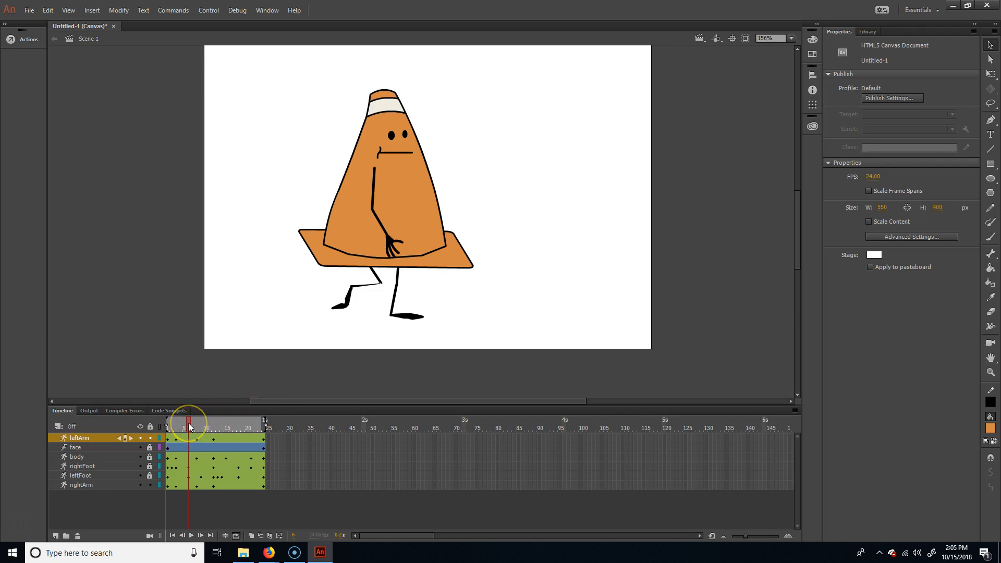
drag(188, 423, 227, 424)
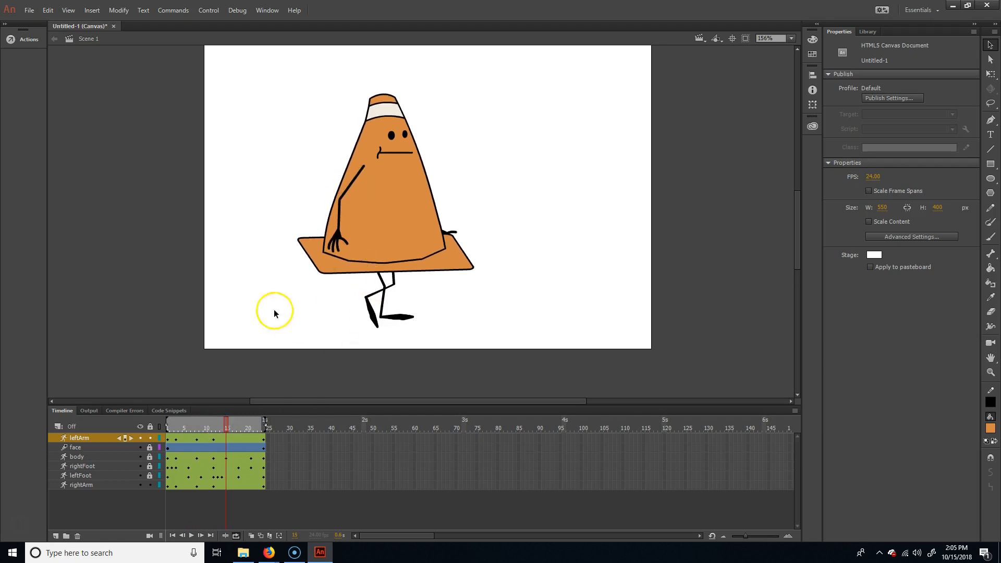
click(349, 186)
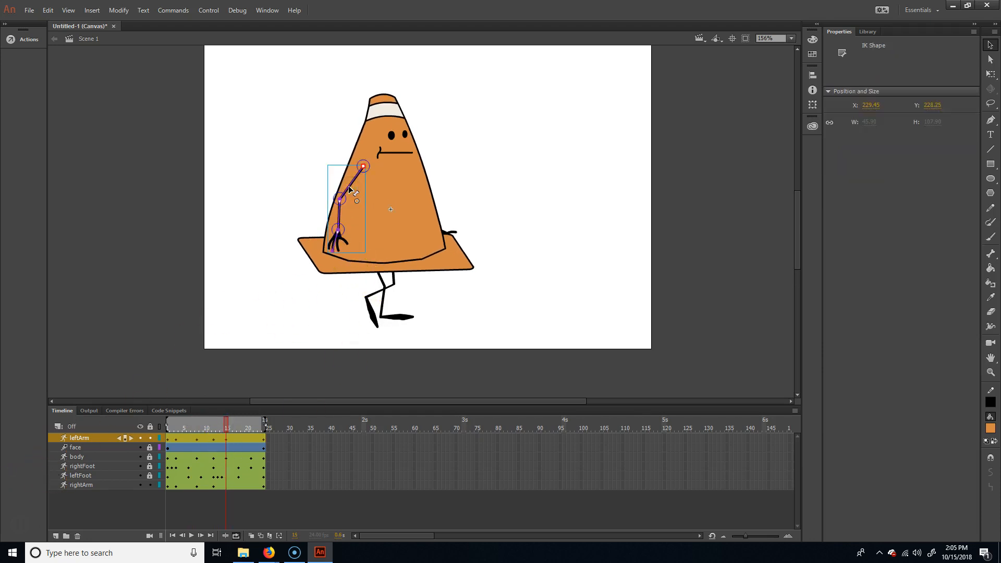
key(shift+Down)
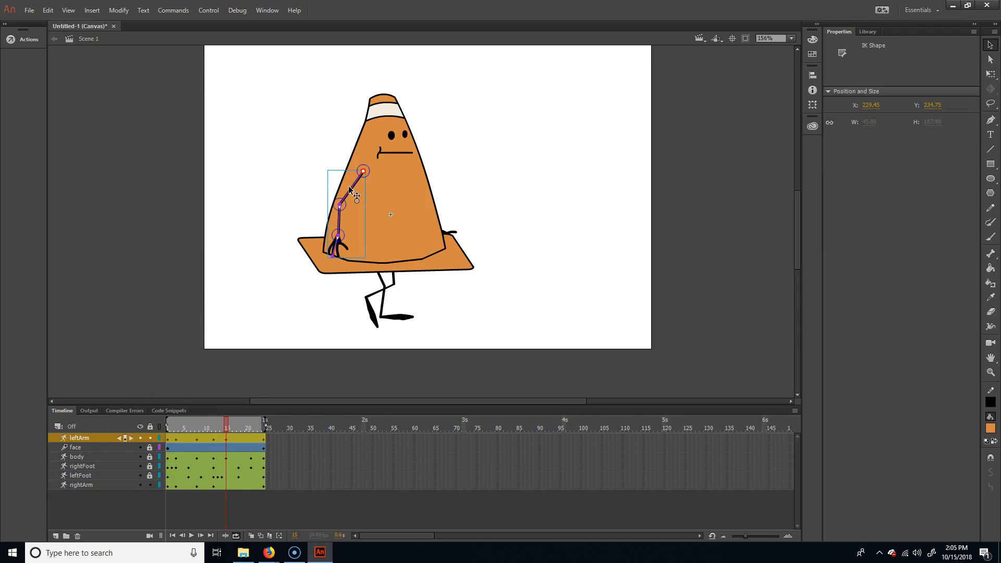
click(68, 483)
key(shift+Down)
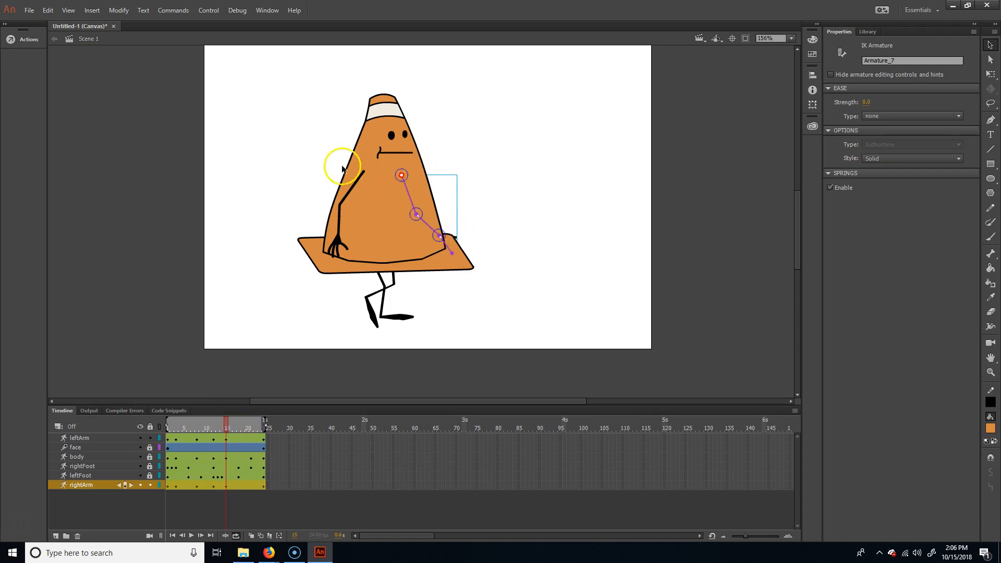
- At frame 21, raise the left and right arms with the body and play back the walk cycle
drag(236, 421, 251, 424)
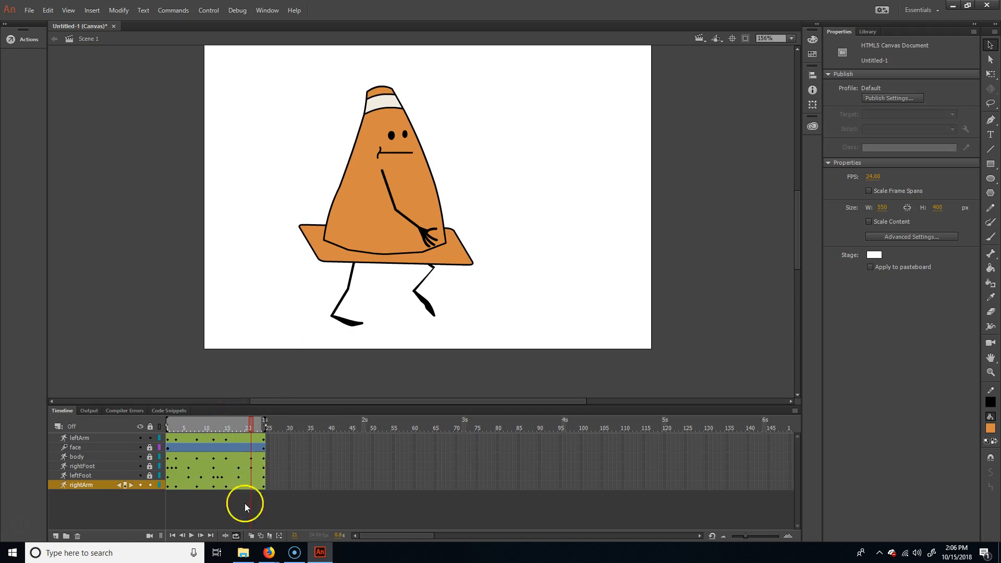
click(395, 204)
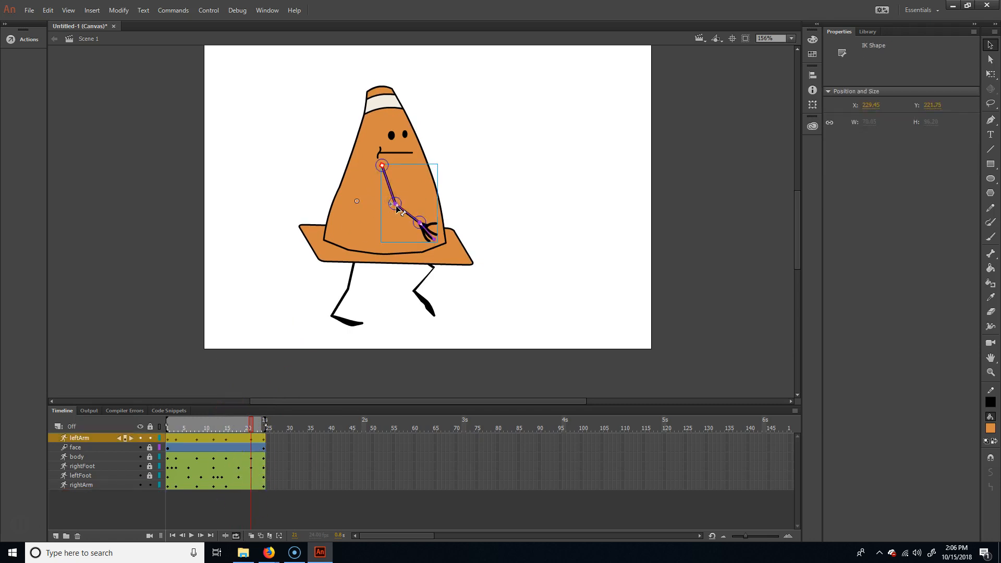
click(84, 486)
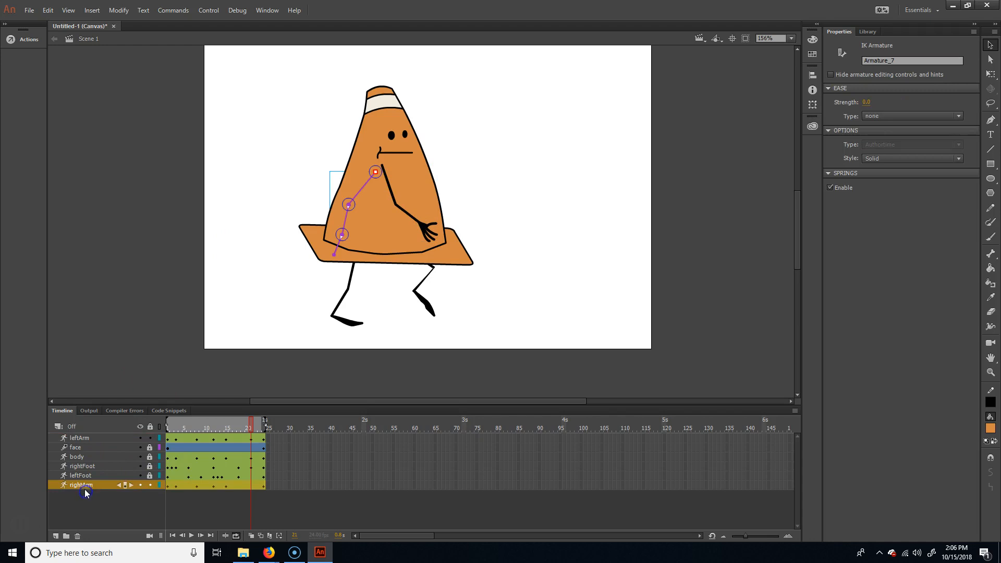
key(shift+Up)
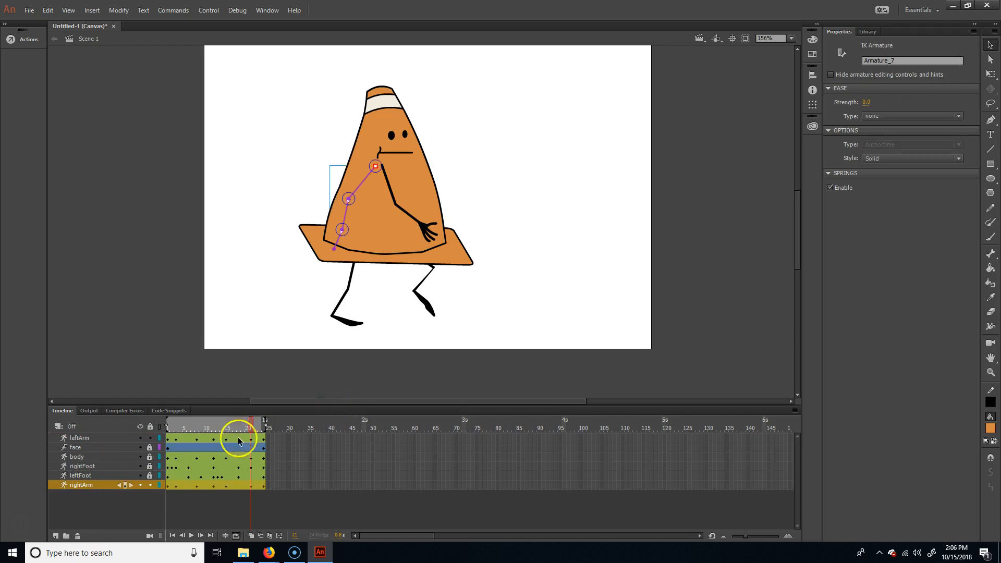
key(Return)
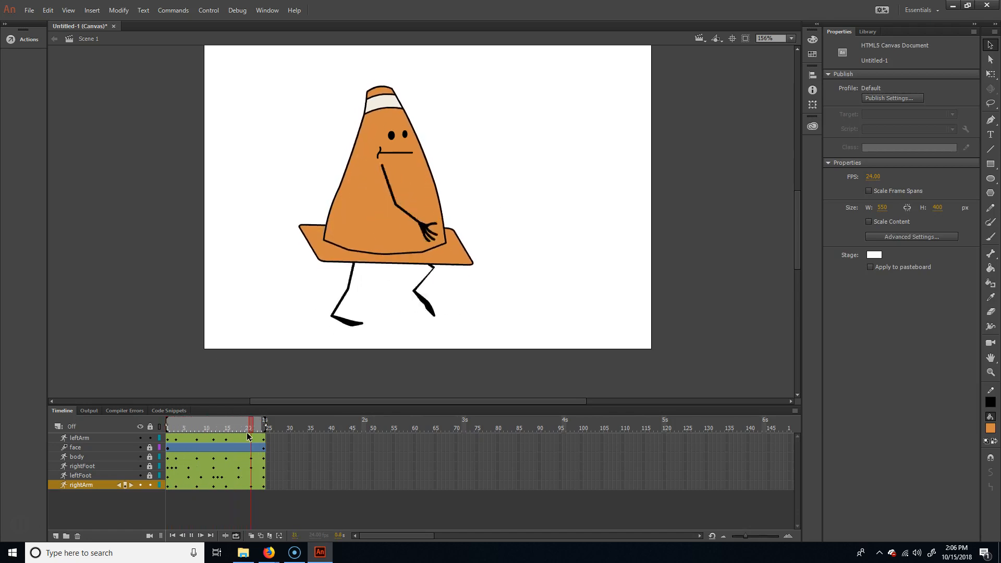
- At frame 3, bend the left arm at the elbow so the hand swings forward and up
click(197, 428)
click(168, 428)
mouse_move(165, 426)
mouse_down()
mouse_move(177, 424)
mouse_move(161, 424)
mouse_up()
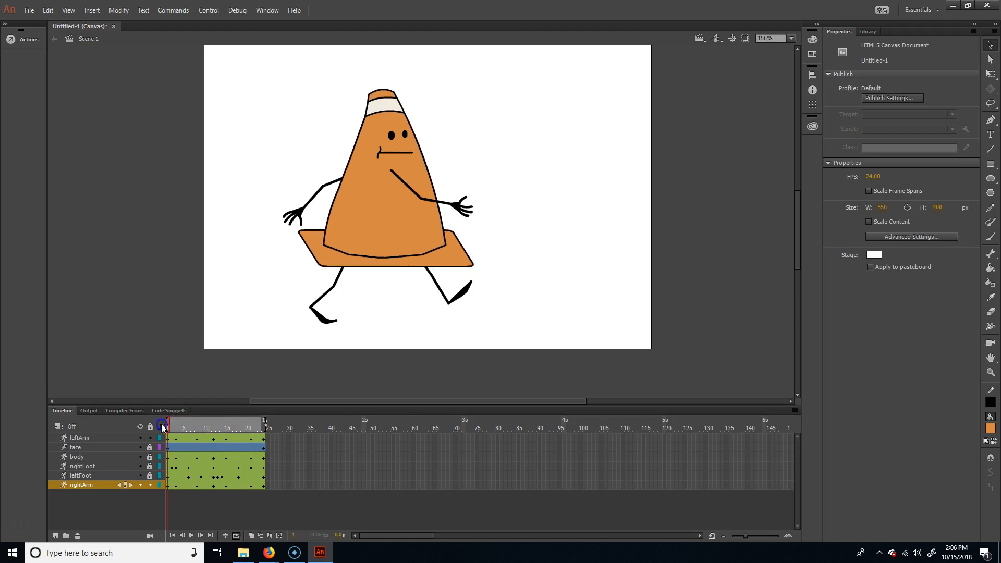
click(447, 200)
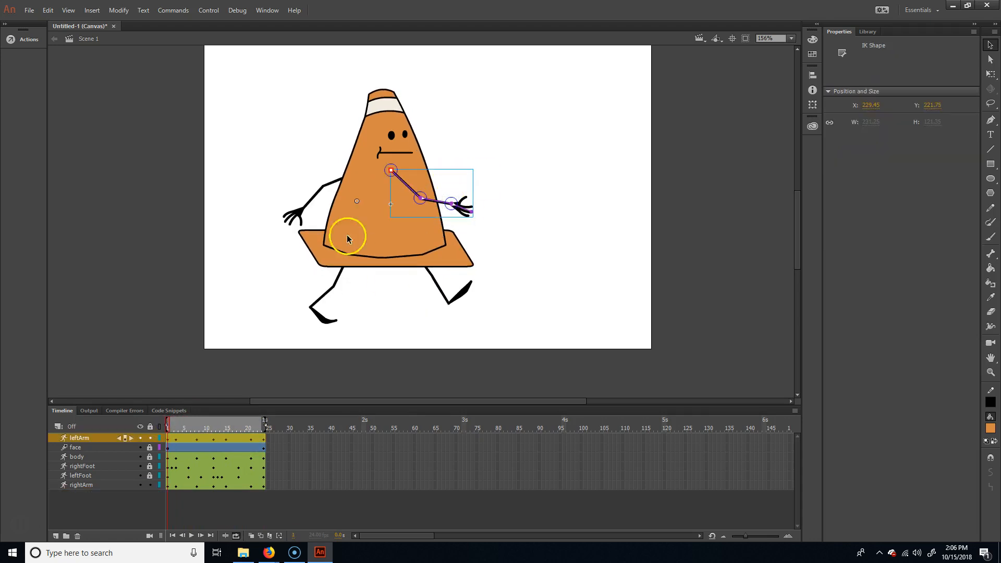
drag(167, 426, 176, 428)
drag(422, 223, 444, 203)
- At frame 15, swing the left arm's hand backward and up behind the body
drag(173, 426, 228, 413)
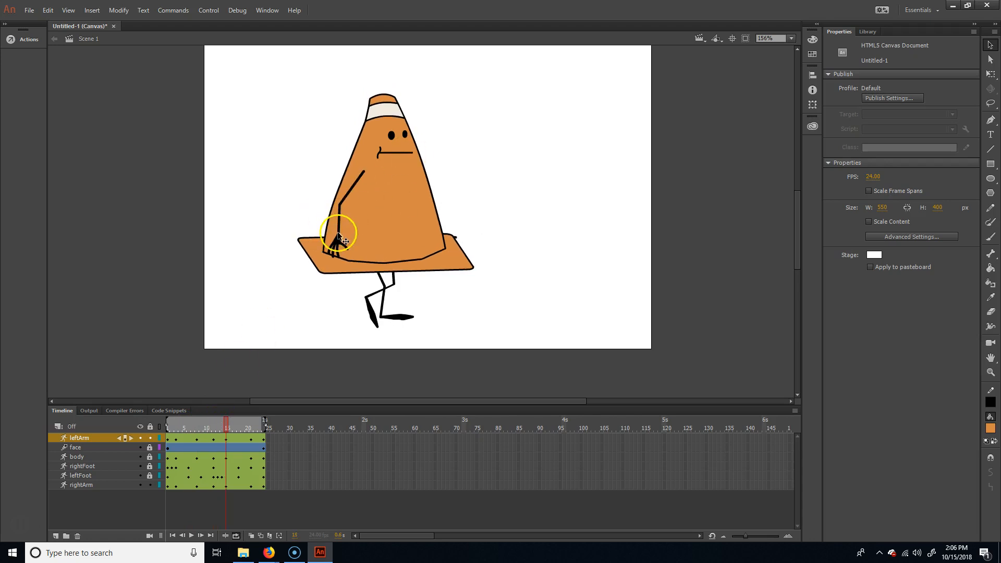
click(338, 235)
drag(338, 236, 298, 229)
- At frame 3, swing the right arm's hand further backward and up behind the body
drag(227, 424, 277, 416)
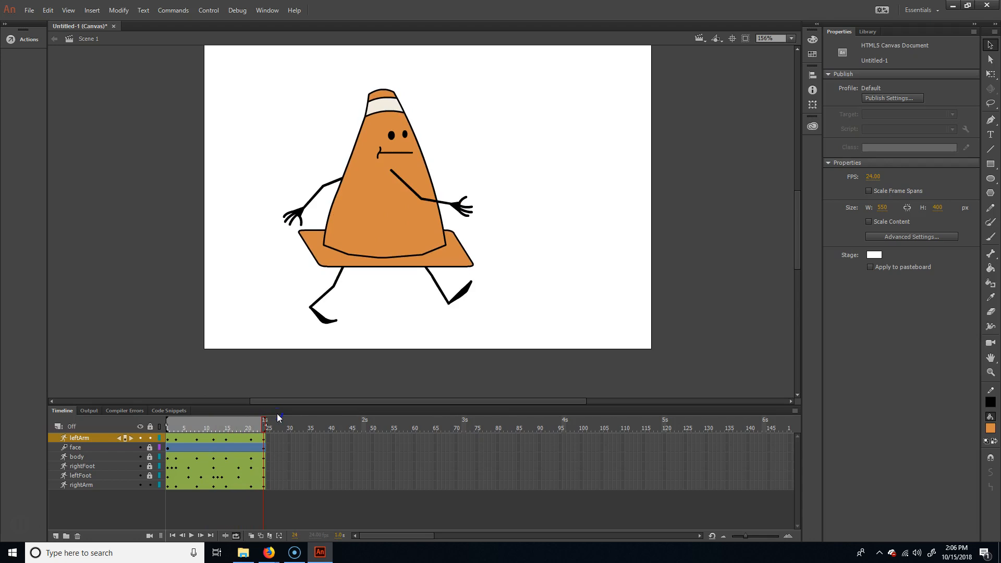
drag(277, 414, 178, 431)
click(476, 205)
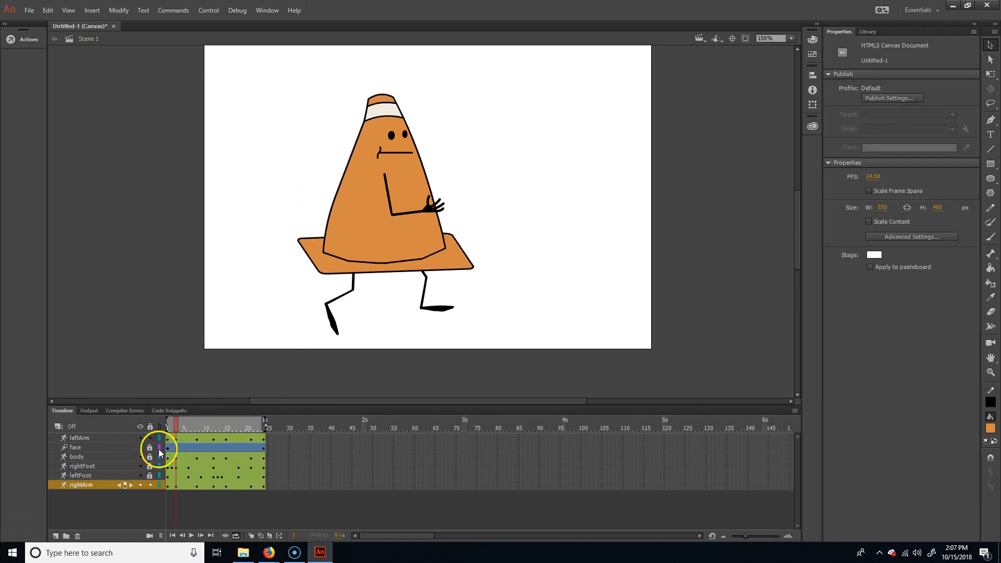
click(93, 484)
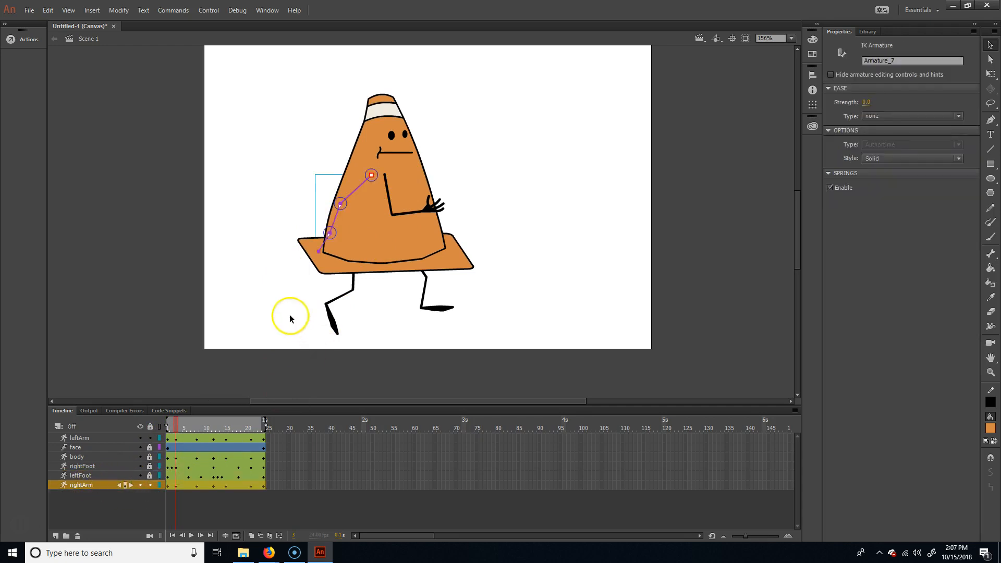
drag(329, 237, 302, 224)
- At frame 15, bend the right forearm forward and up, and play back the walk cycle
drag(167, 423, 226, 416)
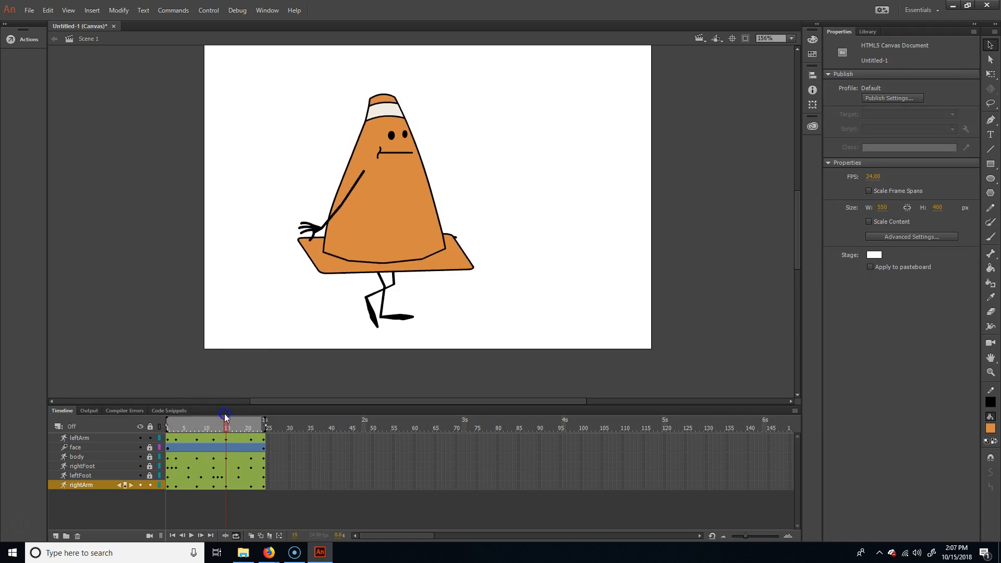
click(83, 484)
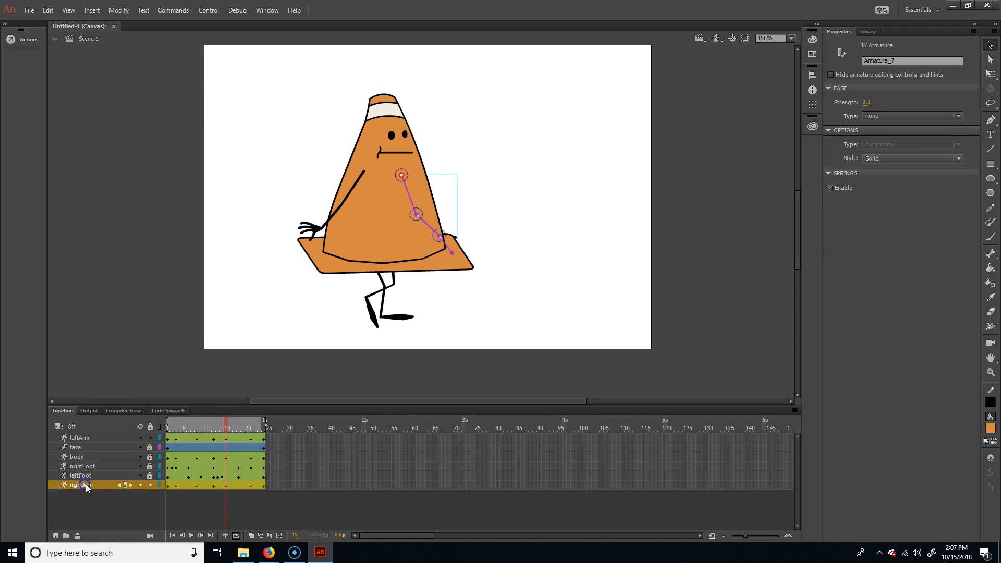
drag(439, 236, 448, 210)
click(233, 395)
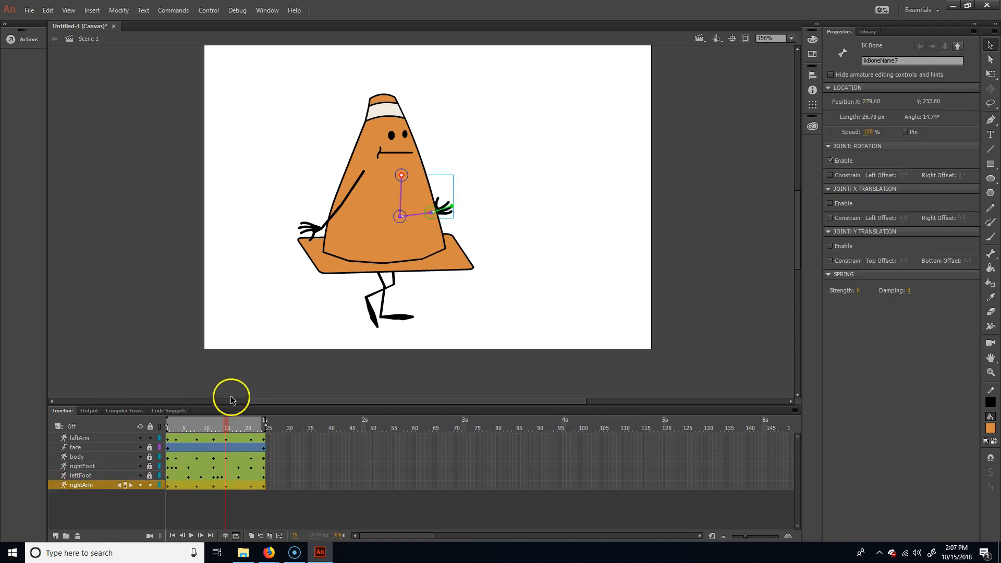
drag(226, 425, 264, 426)
key(Return)
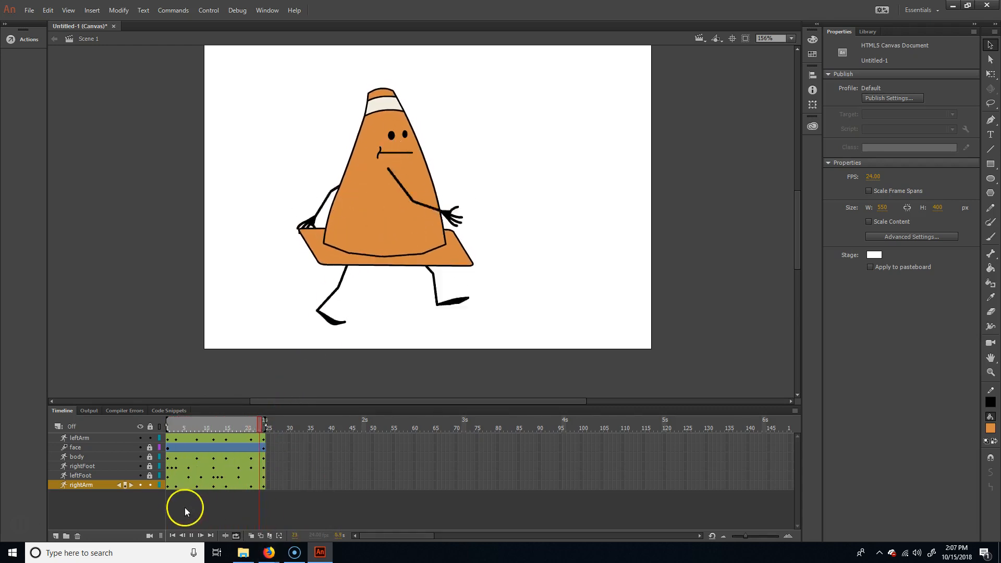
click(190, 536)
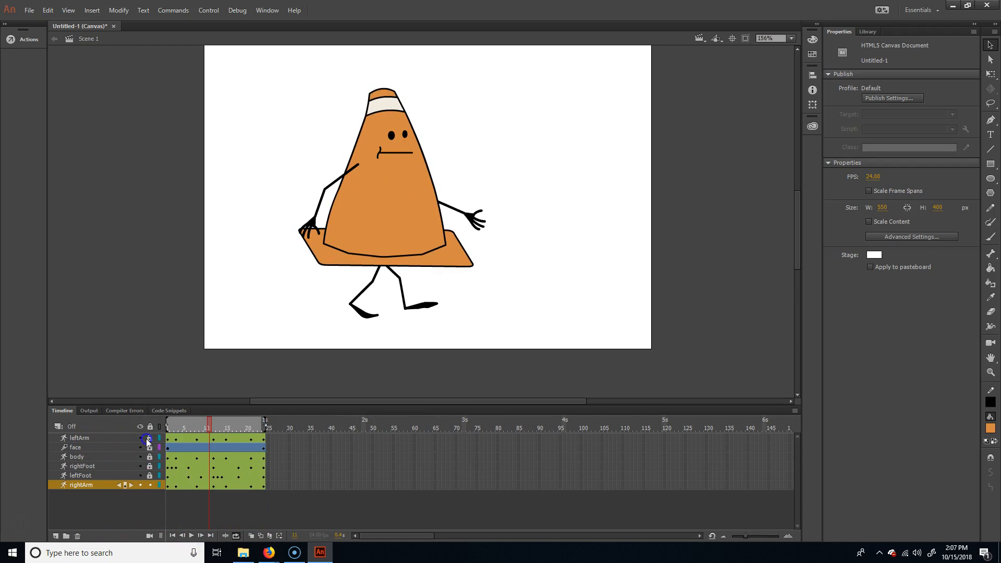
- Lock the arm layers, unlock the face layer and return to frame 1
click(148, 485)
click(149, 447)
drag(211, 418, 157, 423)
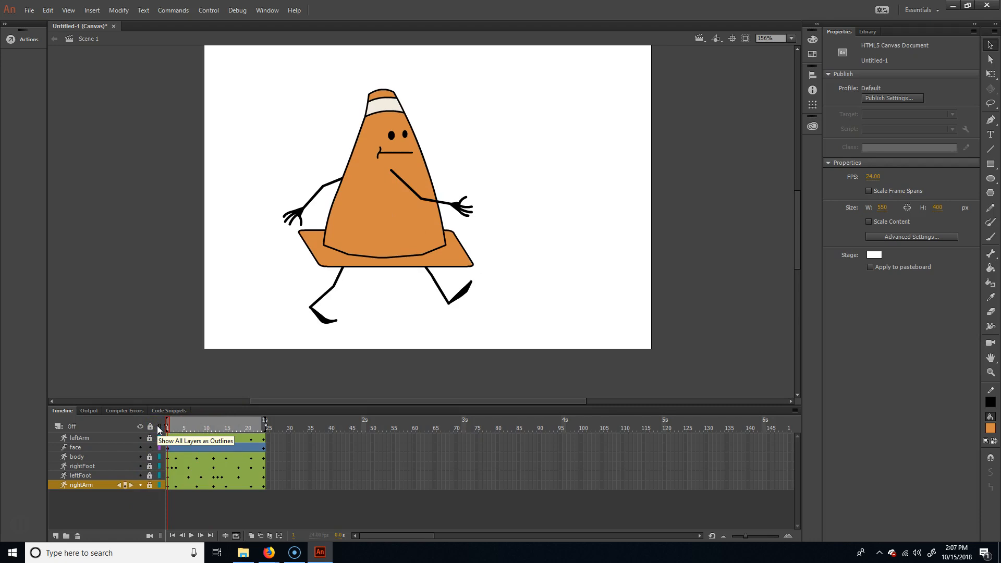
- Add a keyframe for the face at frame 24 of its motion tween, keeping the same pose as frame 1
click(371, 114)
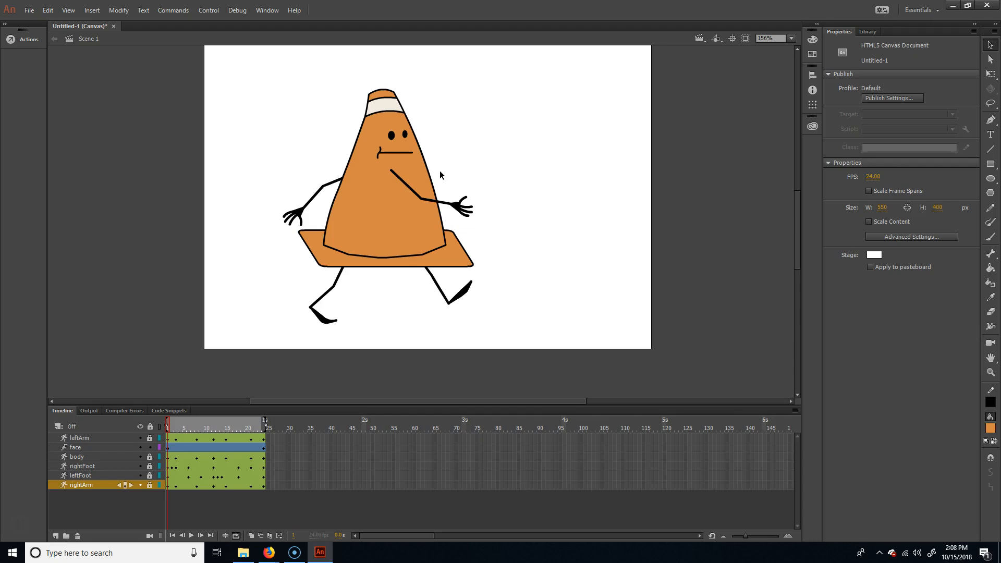
click(401, 134)
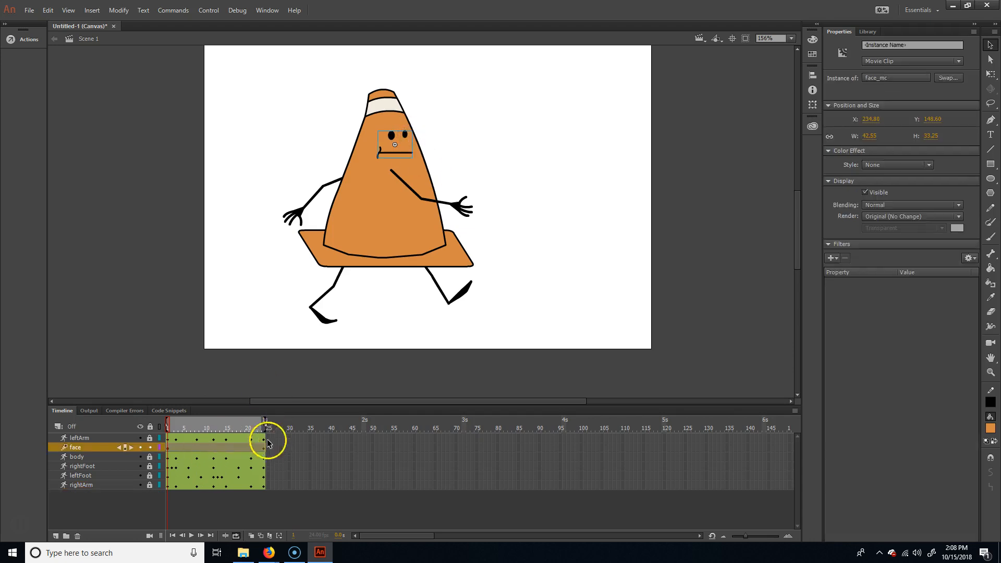
drag(226, 426, 168, 421)
click(300, 447)
right_click(208, 446)
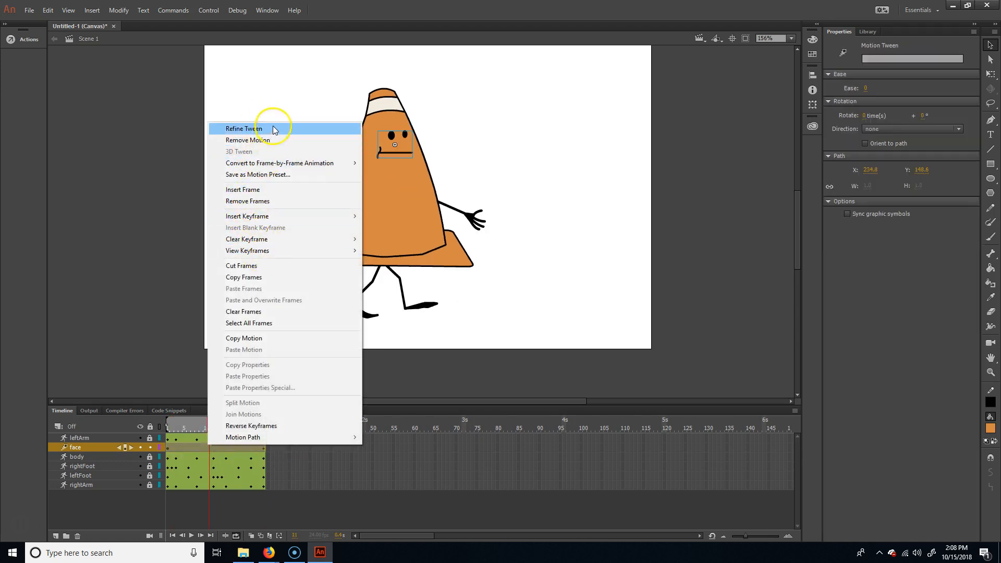
click(326, 501)
click(264, 421)
click(263, 447)
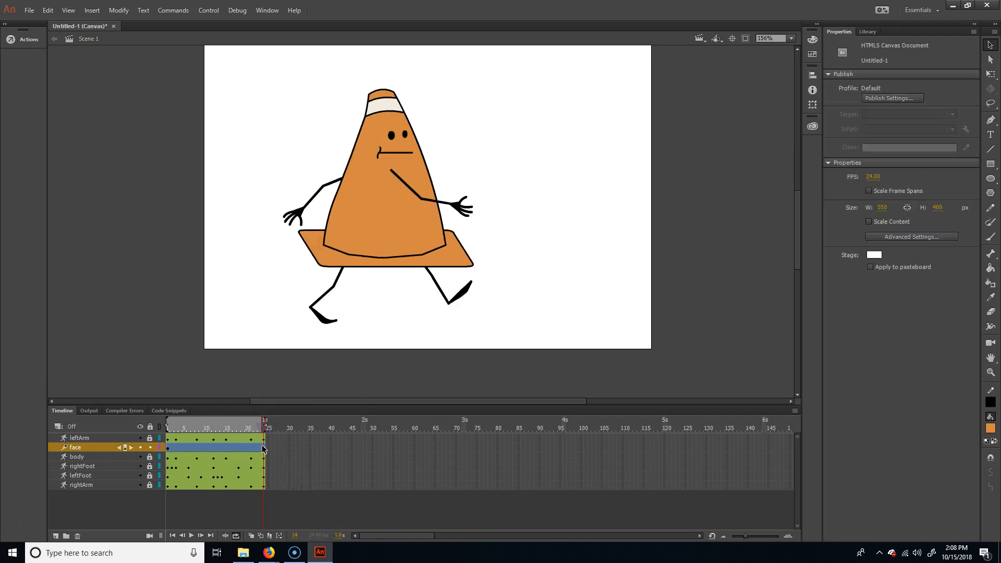
click(263, 447)
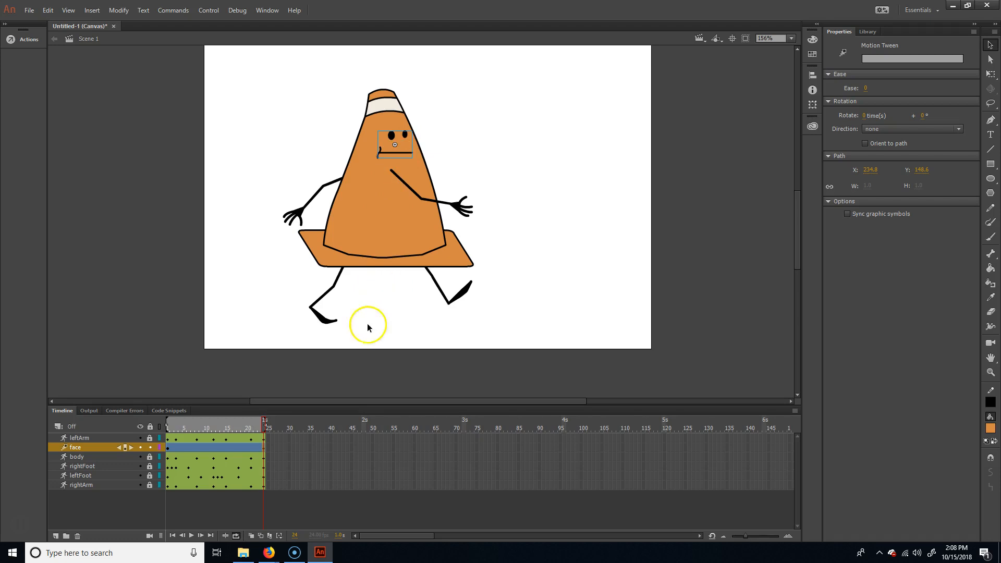
- At frame 12, move the face about 10 px forward toward the cone's front edge
drag(237, 426, 213, 426)
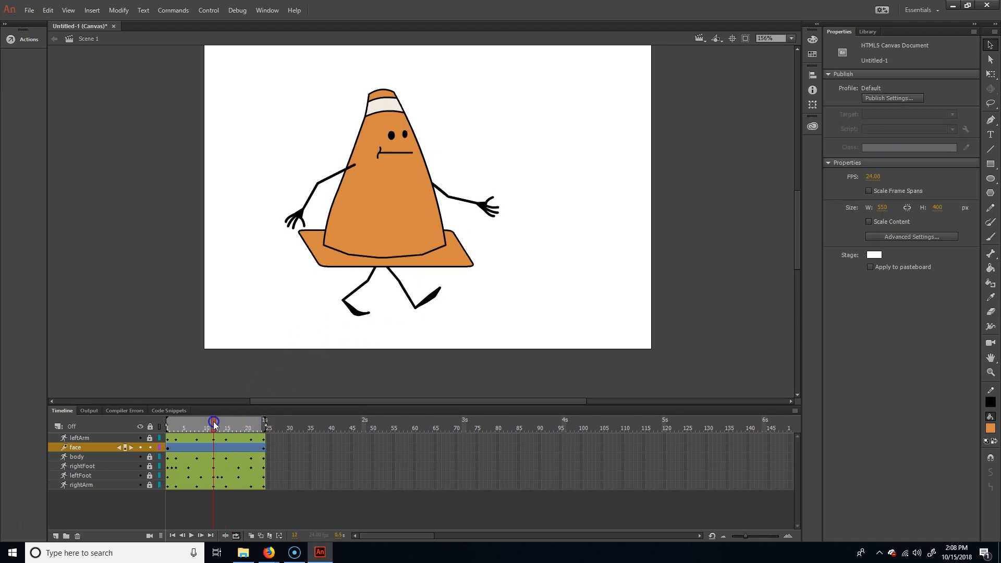
click(206, 439)
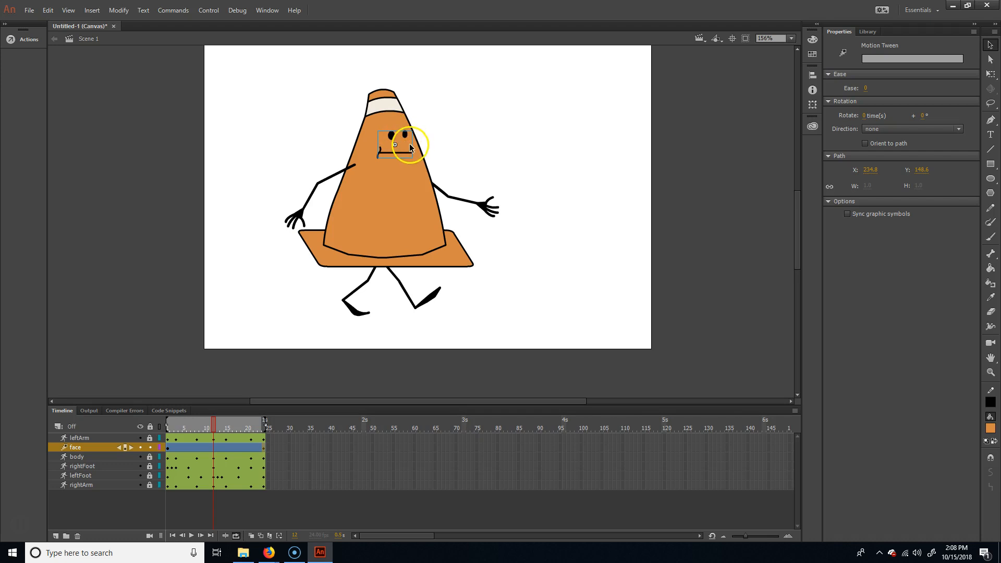
click(409, 147)
key(q)
drag(411, 137, 410, 131)
key(Down)
key(Down)
key(Down)
key(Down)
key(Down)
key(Down)
key(Down)
key(Down)
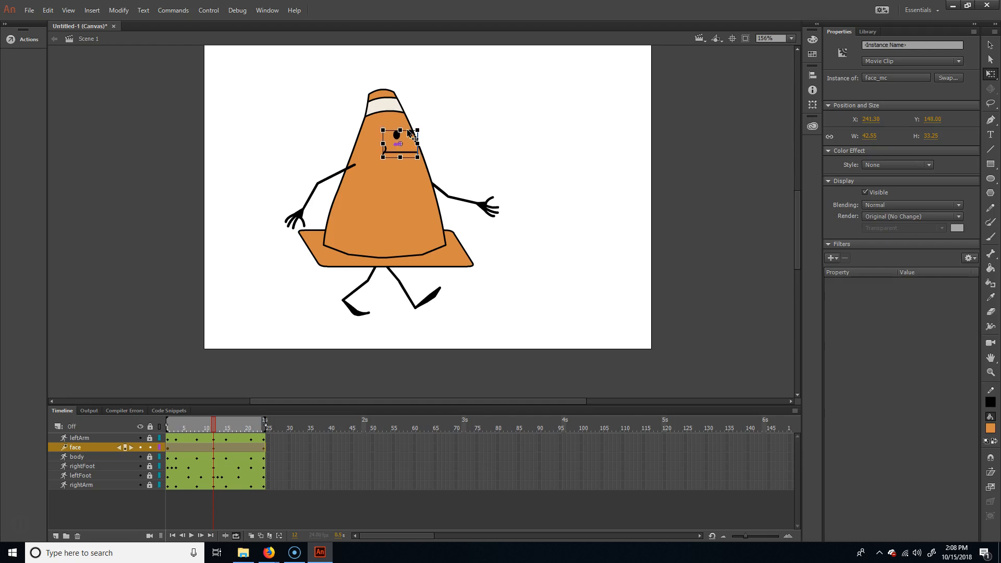
key(Right)
key(Right)
key(Right)
key(Right)
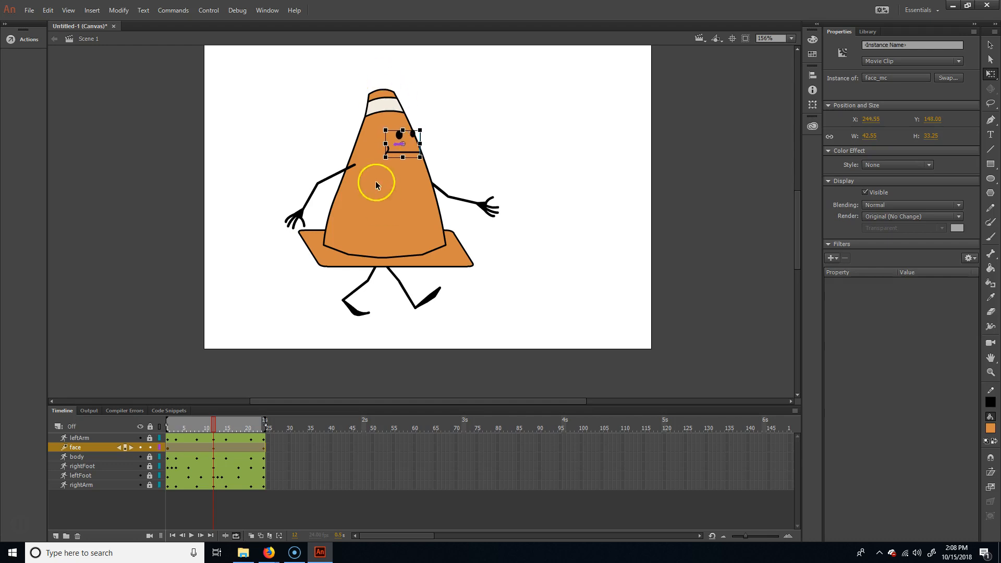
- At frame 12, narrow the face to about 32 px wide and rotate it slightly counterclockwise
drag(389, 146, 391, 144)
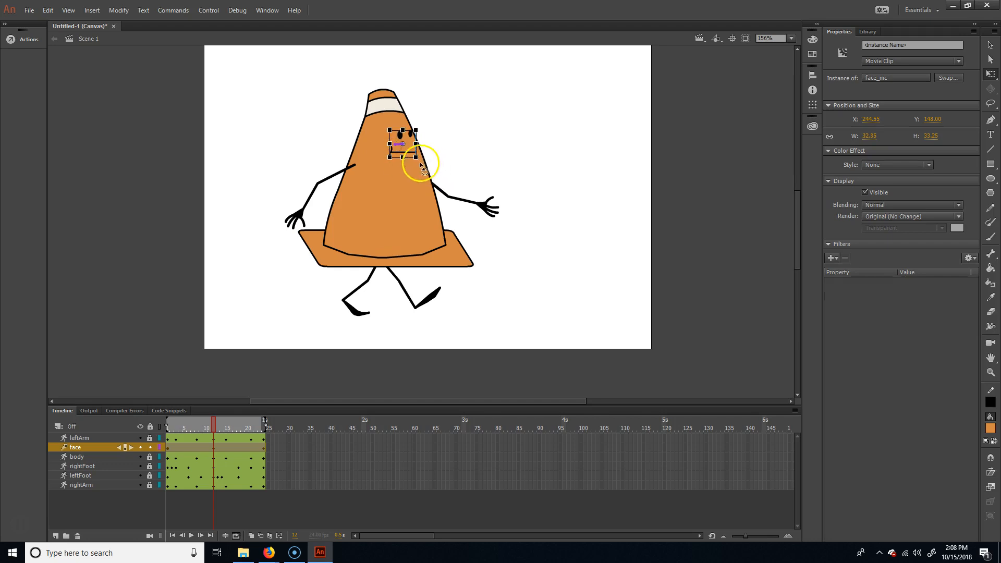
drag(423, 161, 417, 165)
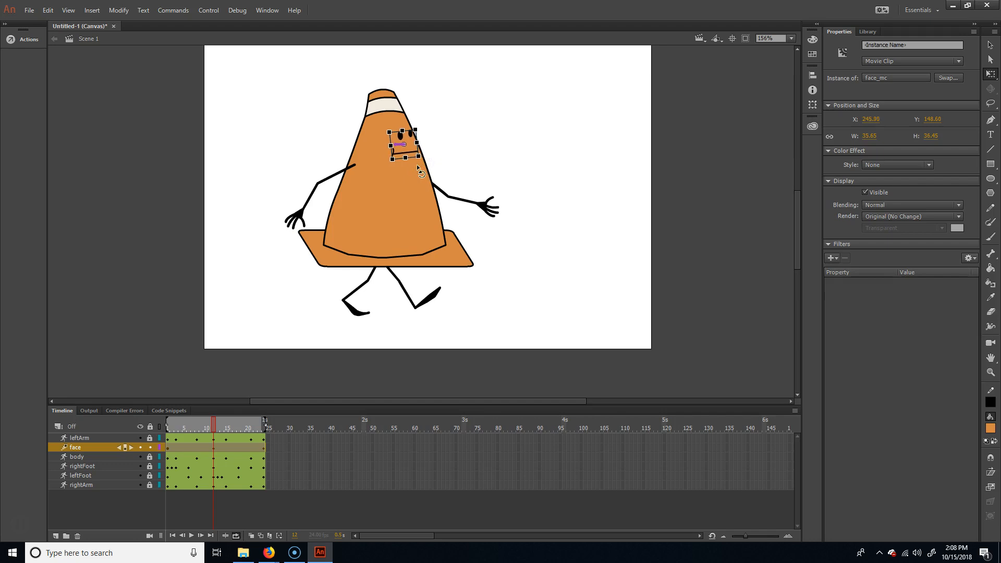
click(394, 312)
- Play back the walk cycle and test the movie to check how the face turns
click(211, 430)
drag(215, 422, 282, 415)
key(Return)
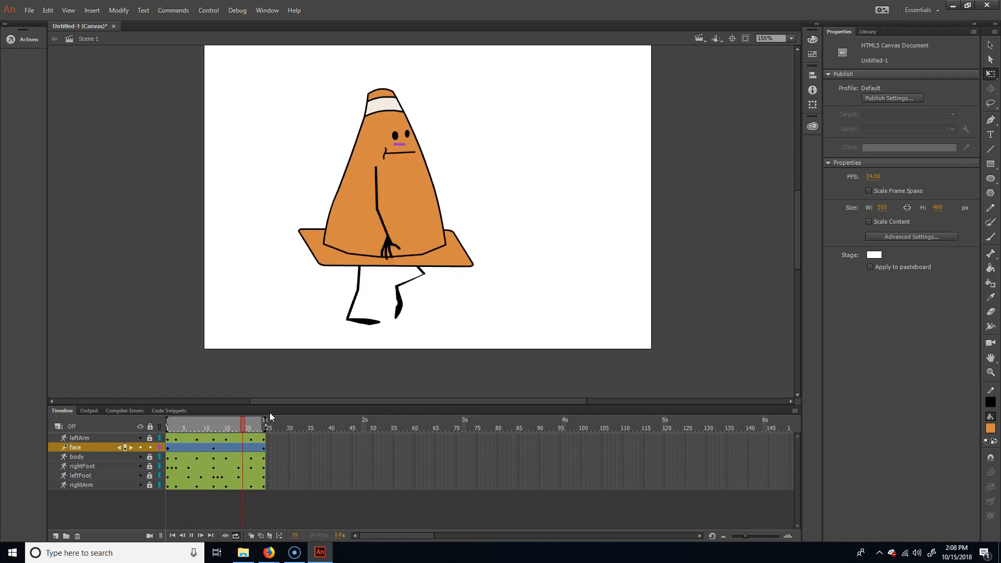
click(321, 411)
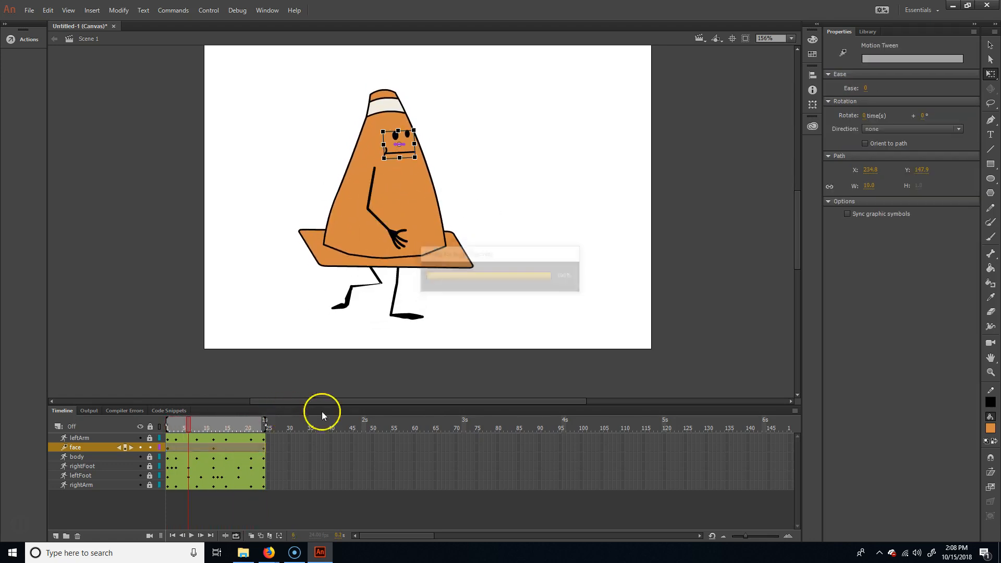
- At frame 3, lower the face slightly to follow the body's dip
mouse_move(188, 424)
mouse_down()
mouse_move(165, 423)
mouse_move(234, 414)
mouse_move(147, 414)
mouse_move(236, 410)
mouse_move(156, 409)
mouse_move(177, 409)
mouse_up()
click(180, 447)
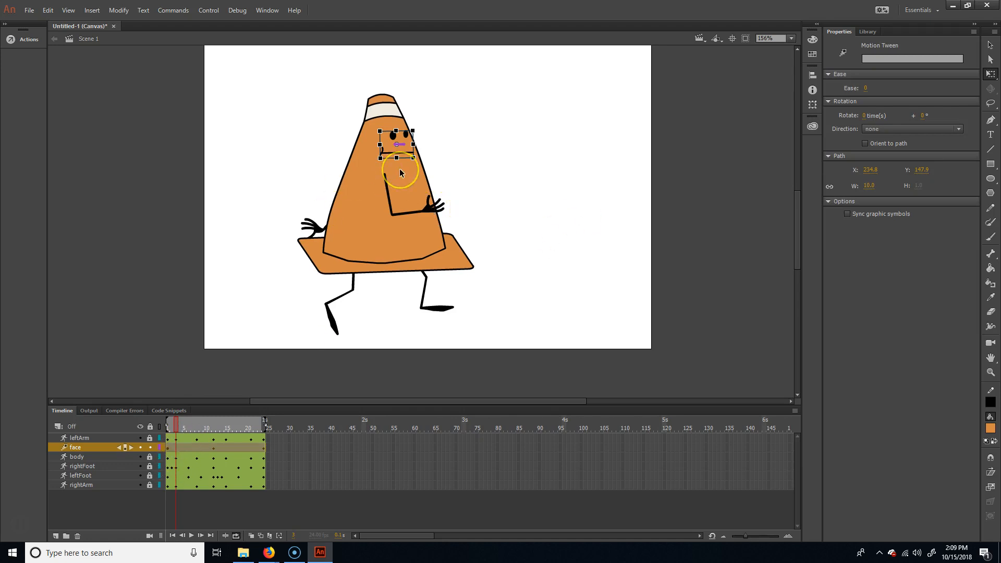
key(shift+Down)
- Match the face to the body's bounce by raising it at frame 8, lowering it at frame 15 and raising it at frame 21
drag(176, 421, 197, 430)
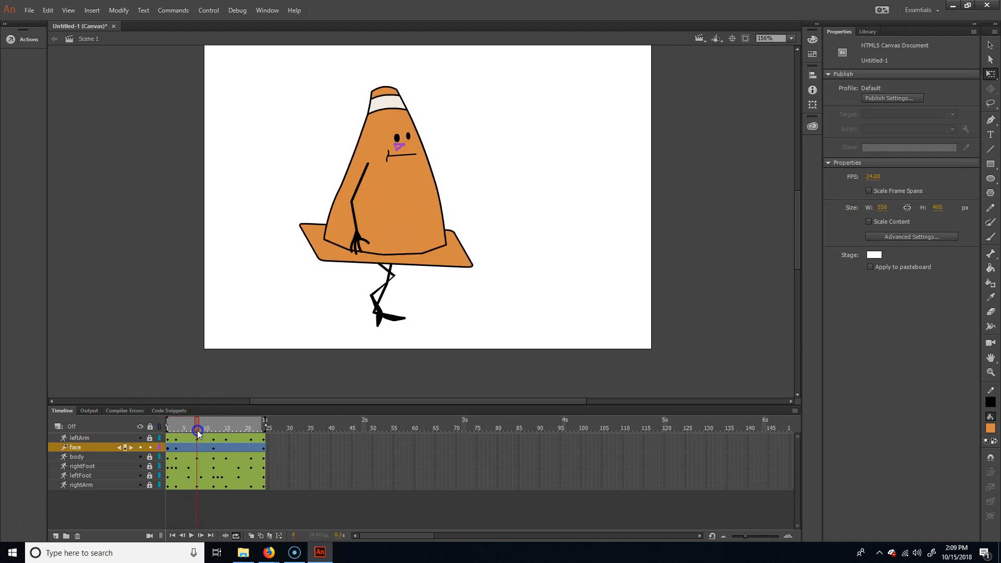
key(shift+Up)
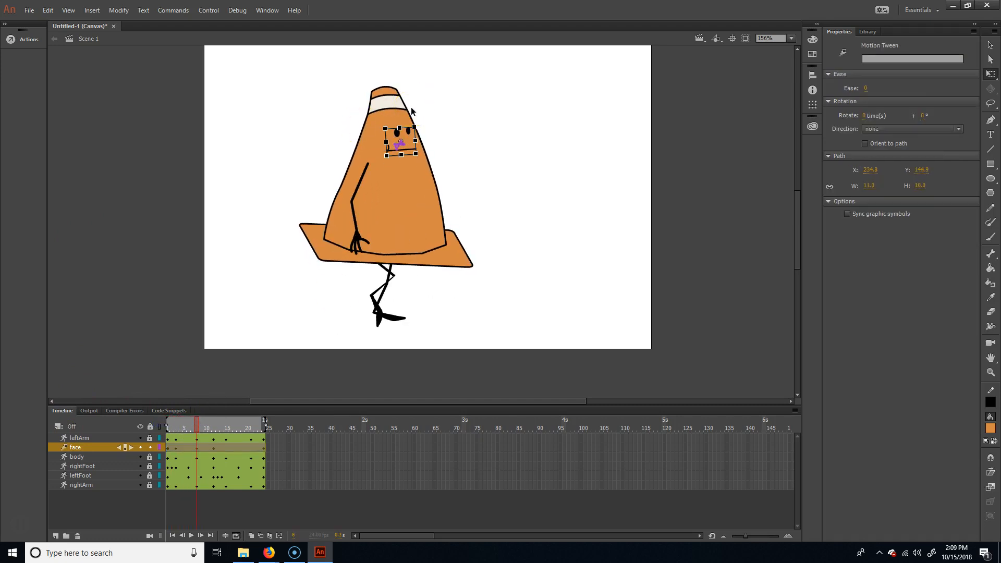
drag(197, 424, 250, 421)
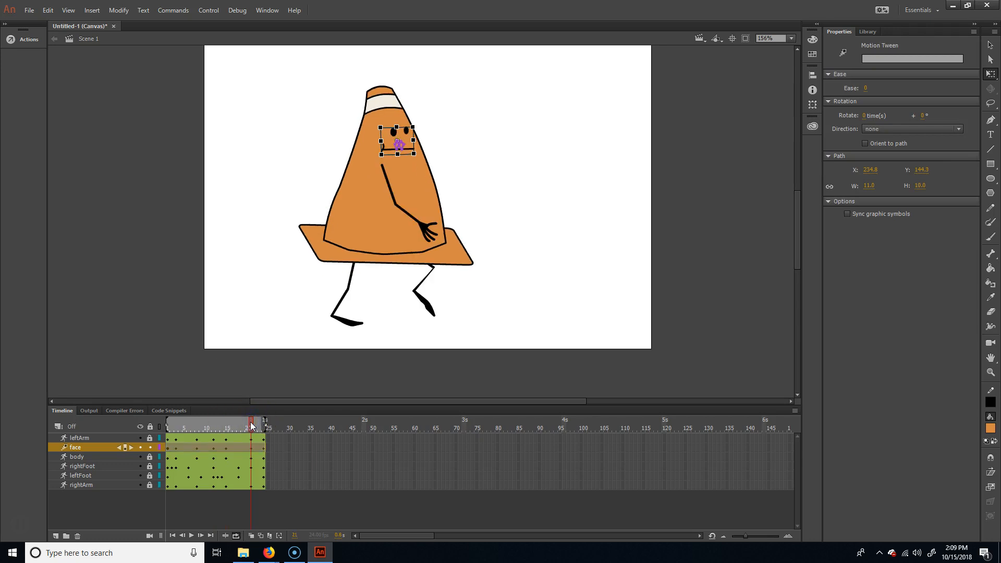
- Play back the walk cycle with the bouncing face, switch to the Selection tool and test the movie
click(242, 417)
key(Return)
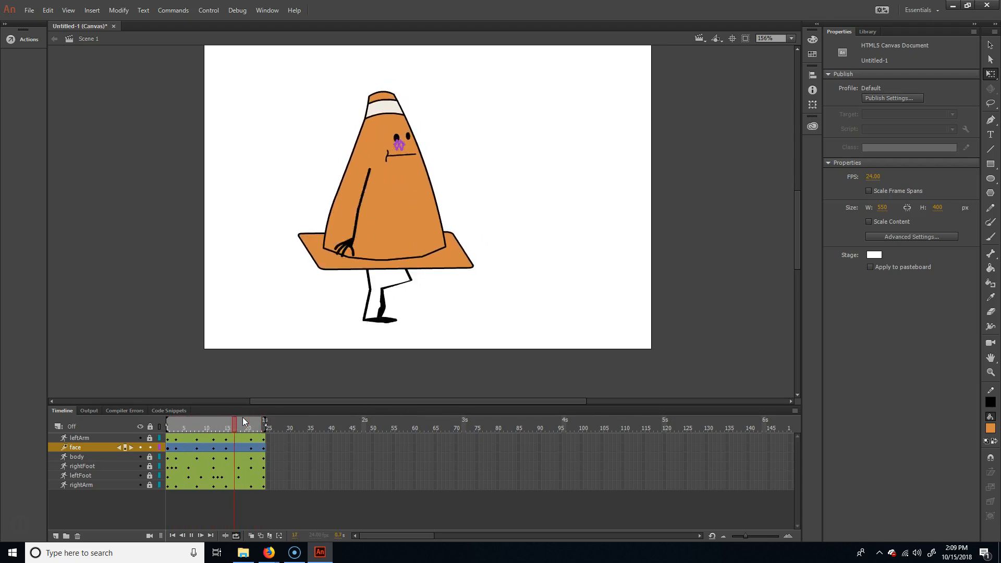
click(990, 44)
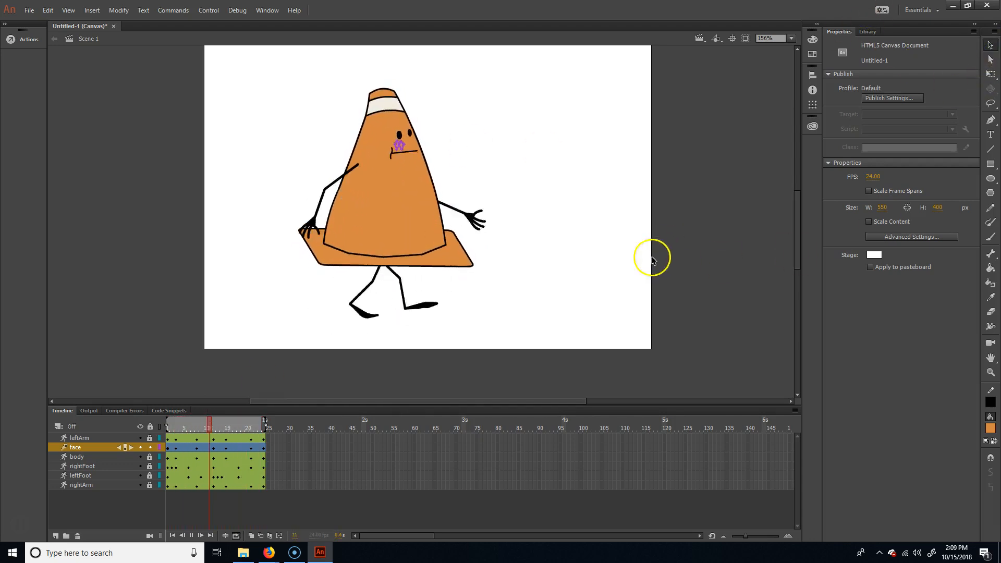
key(Return)
click(536, 233)
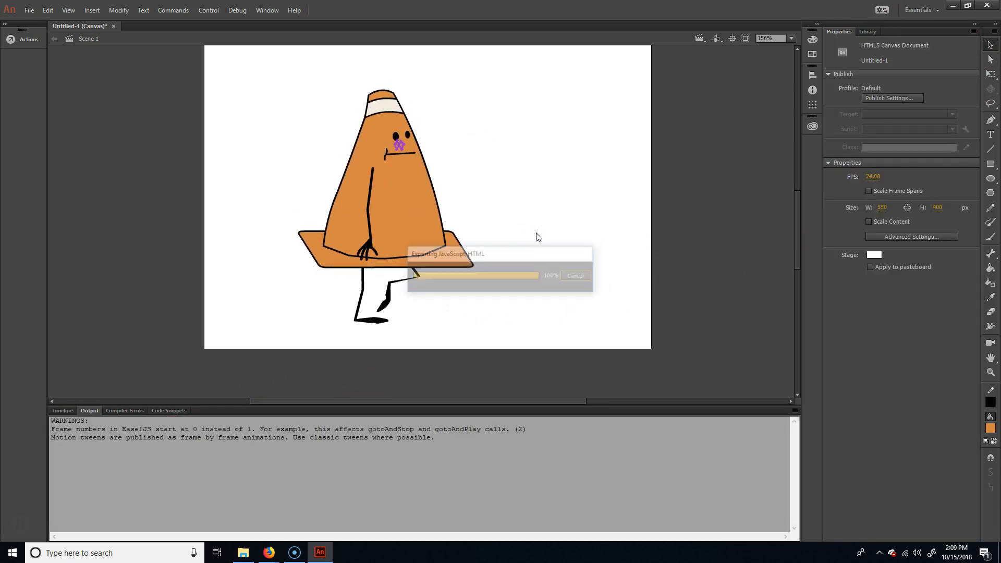